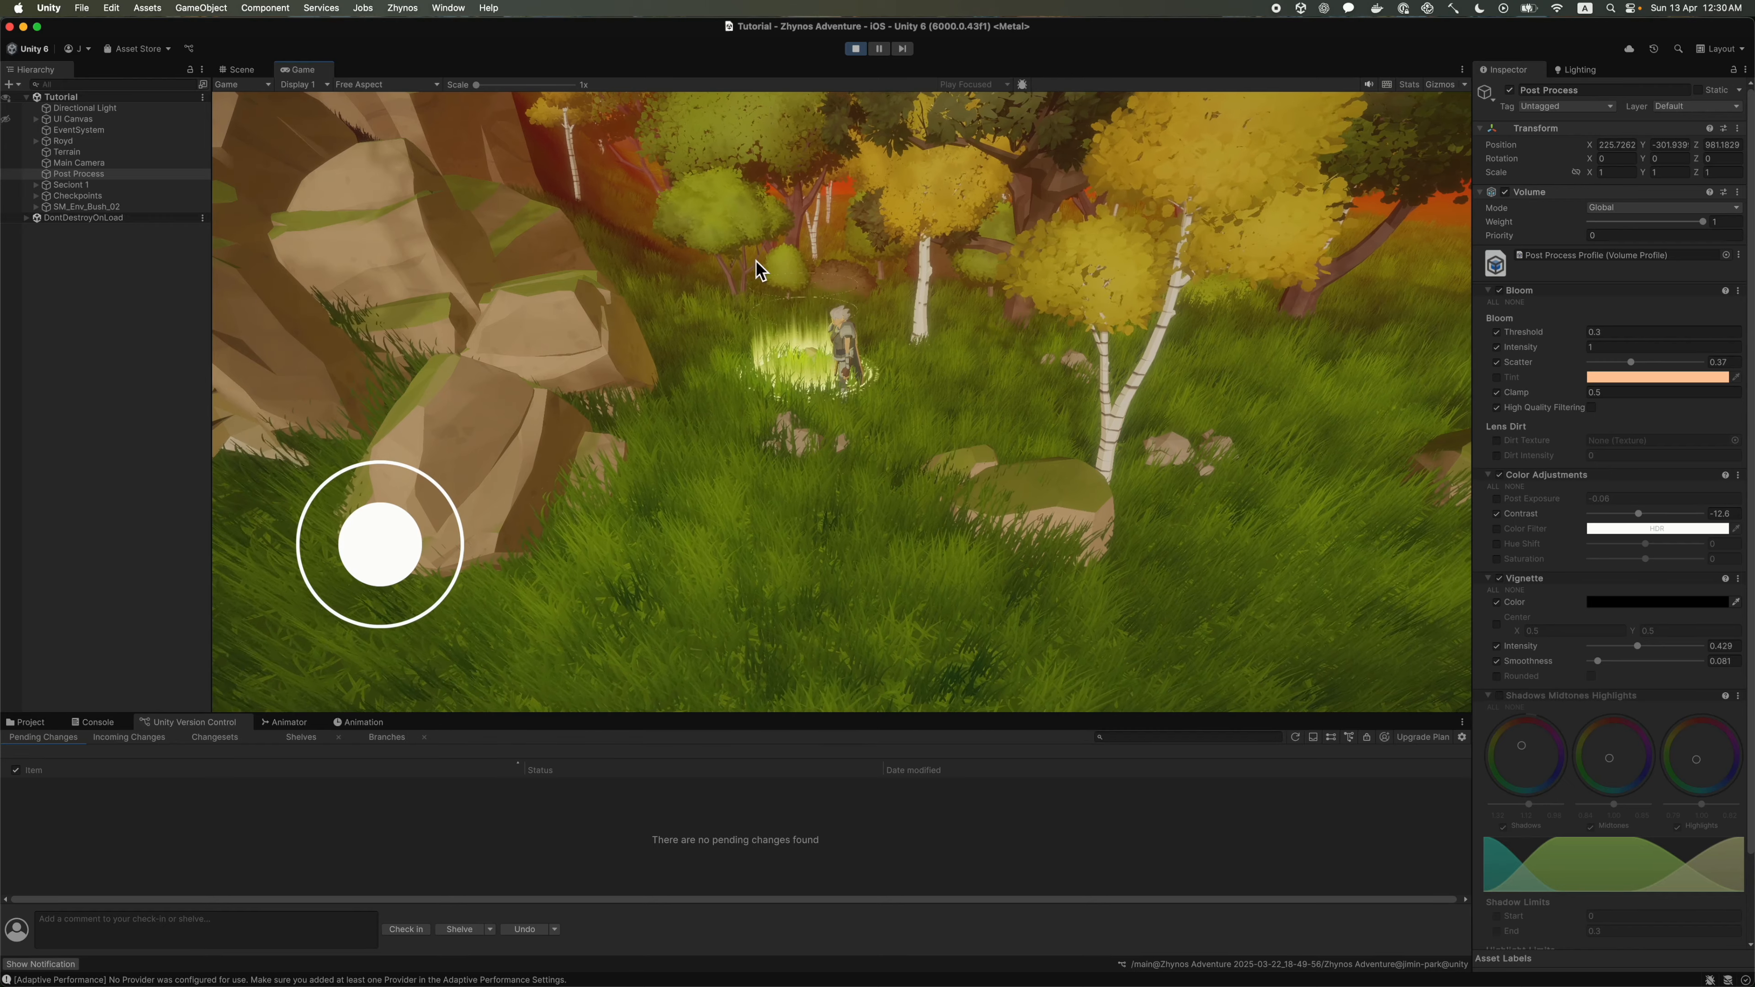
- Move the character in the running game, stop play mode and look around the forest scene
left_click_drag(379, 546, 522, 545)
left_click(854, 49)
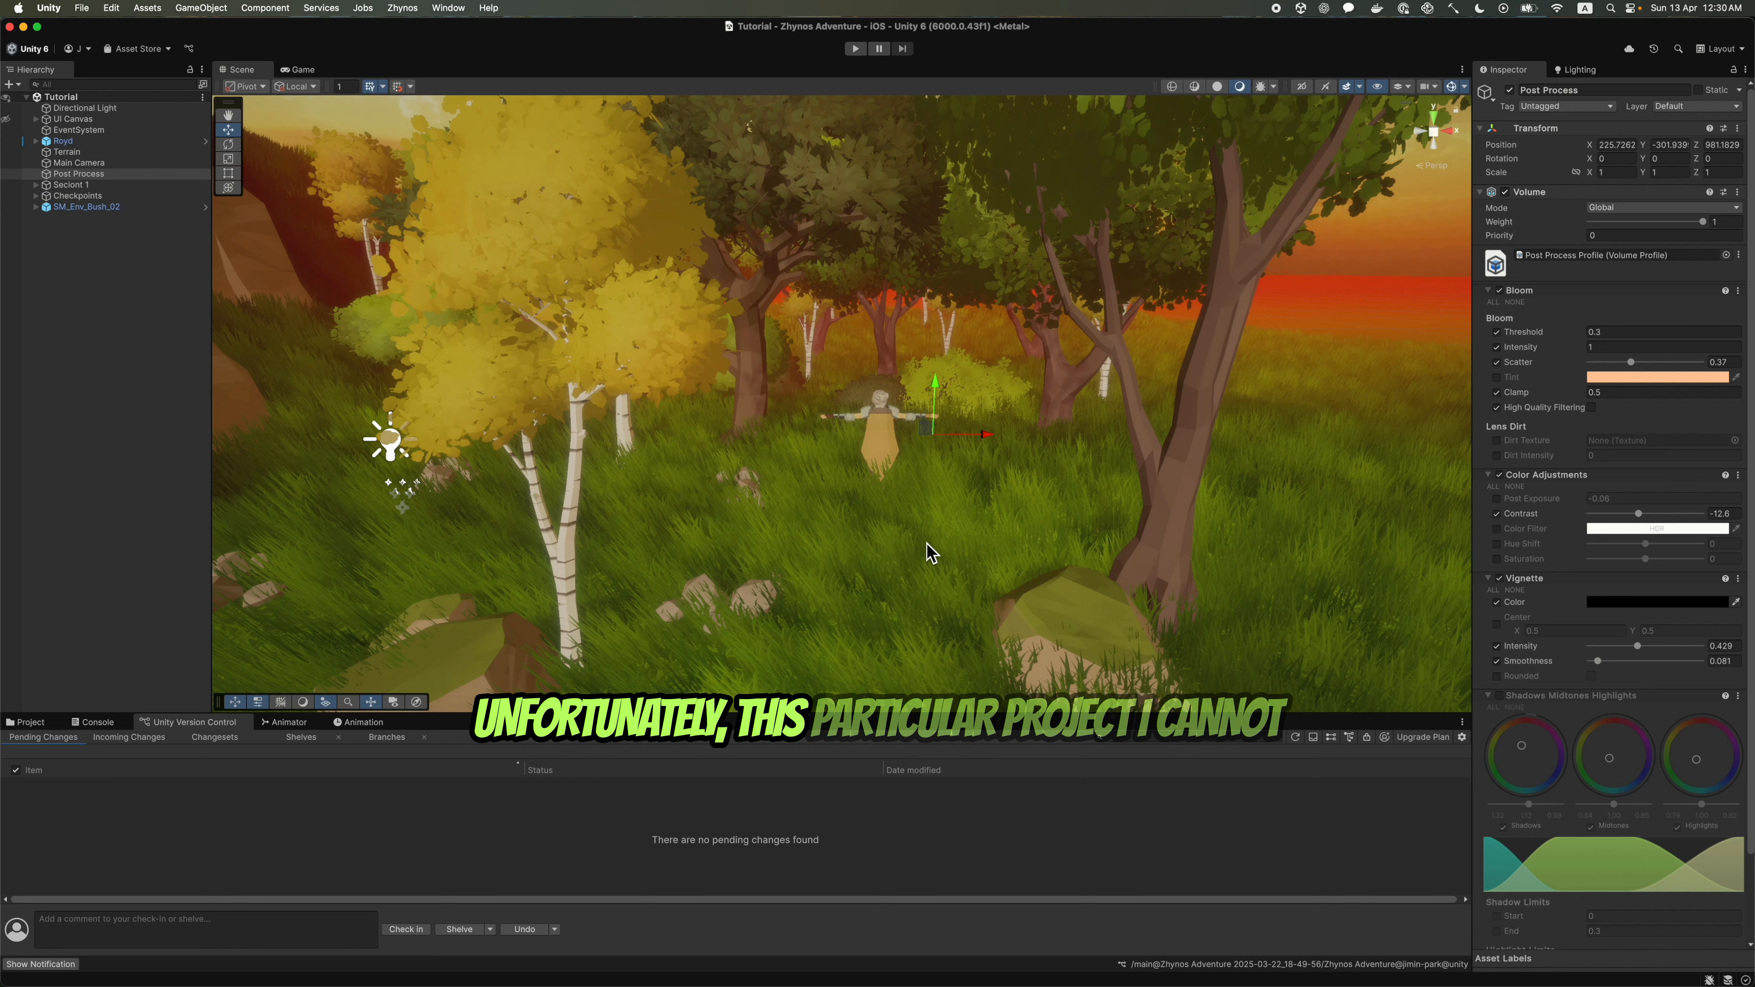
right_click_drag(917, 546, 867, 556)
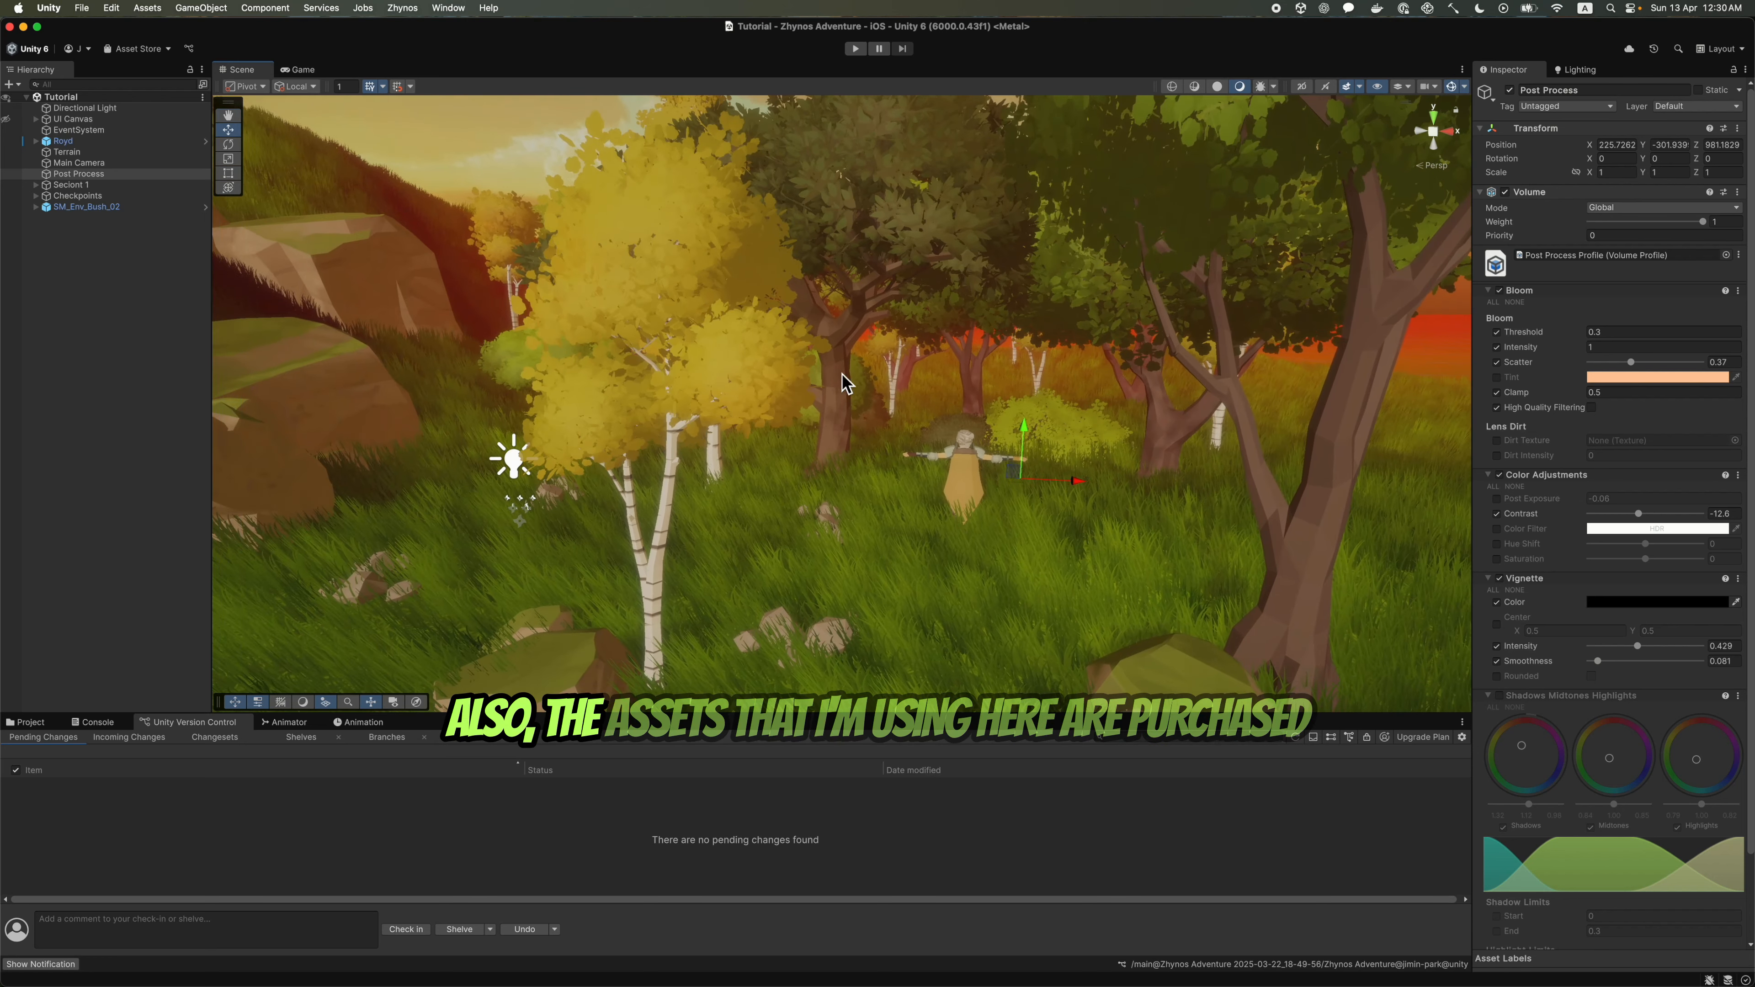
mouse_move(1026, 561)
right_mouse_down()
mouse_move(927, 540)
mouse_move(1038, 557)
right_mouse_up()
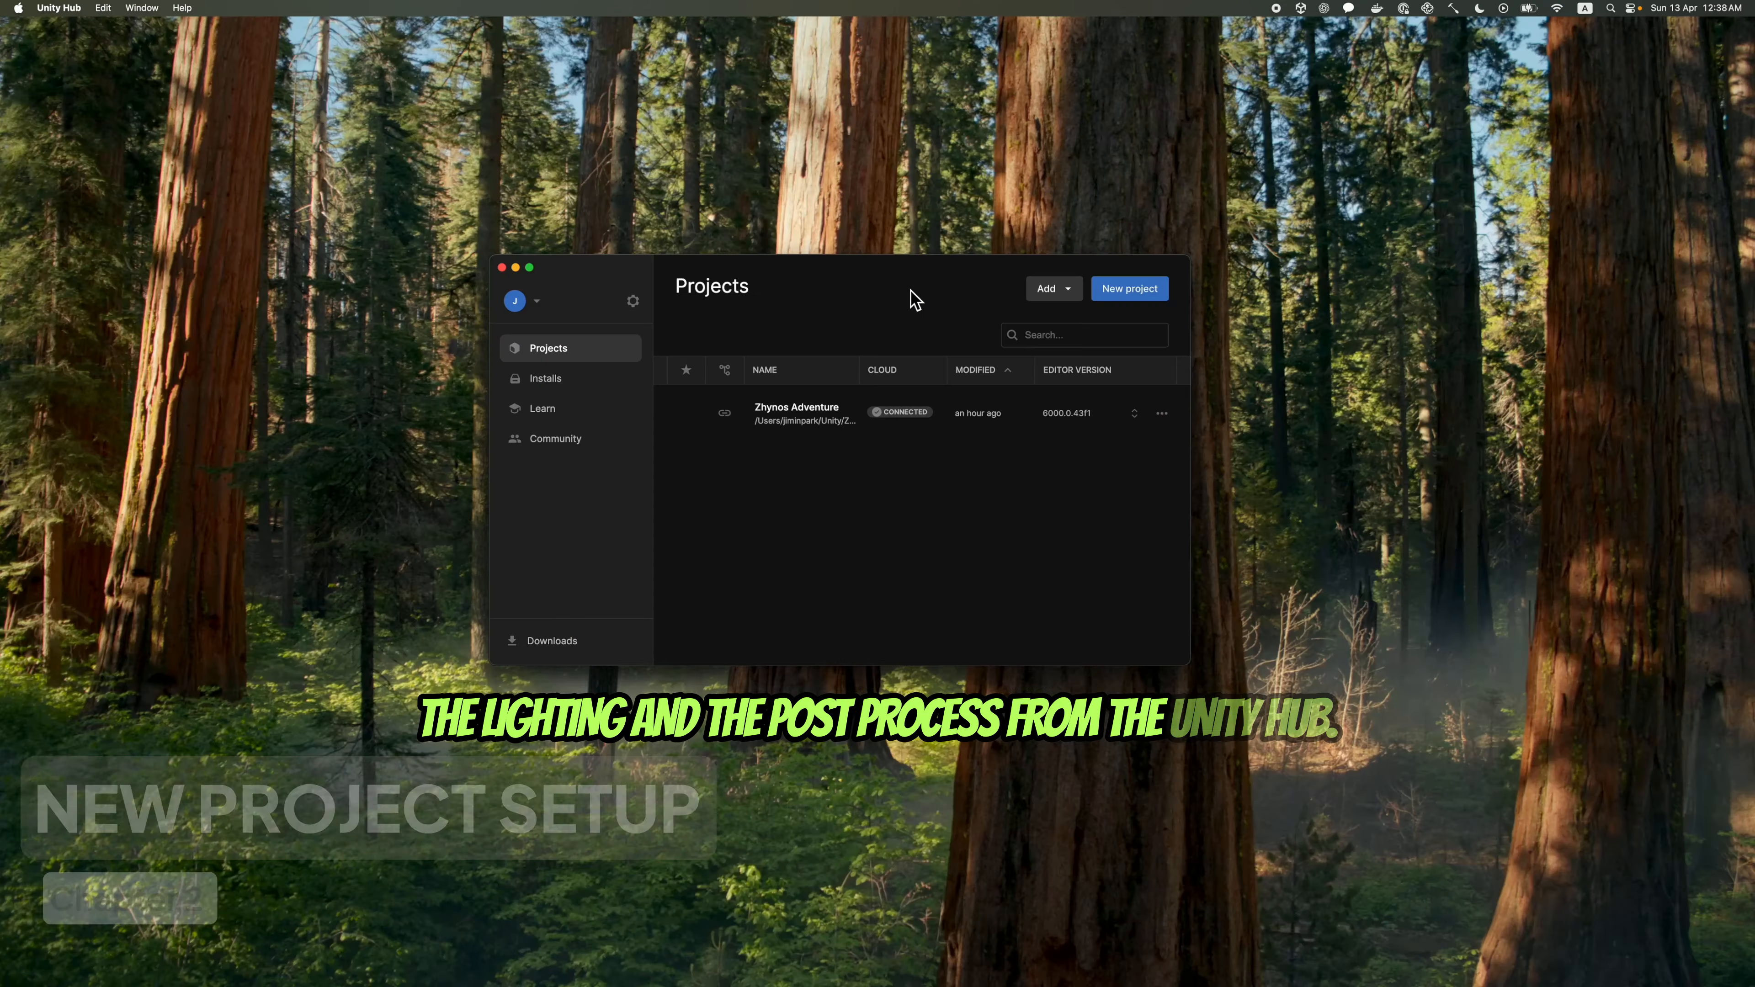
- Create a new Universal 3D project named Test without connecting it to Unity Cloud
left_click(1133, 299)
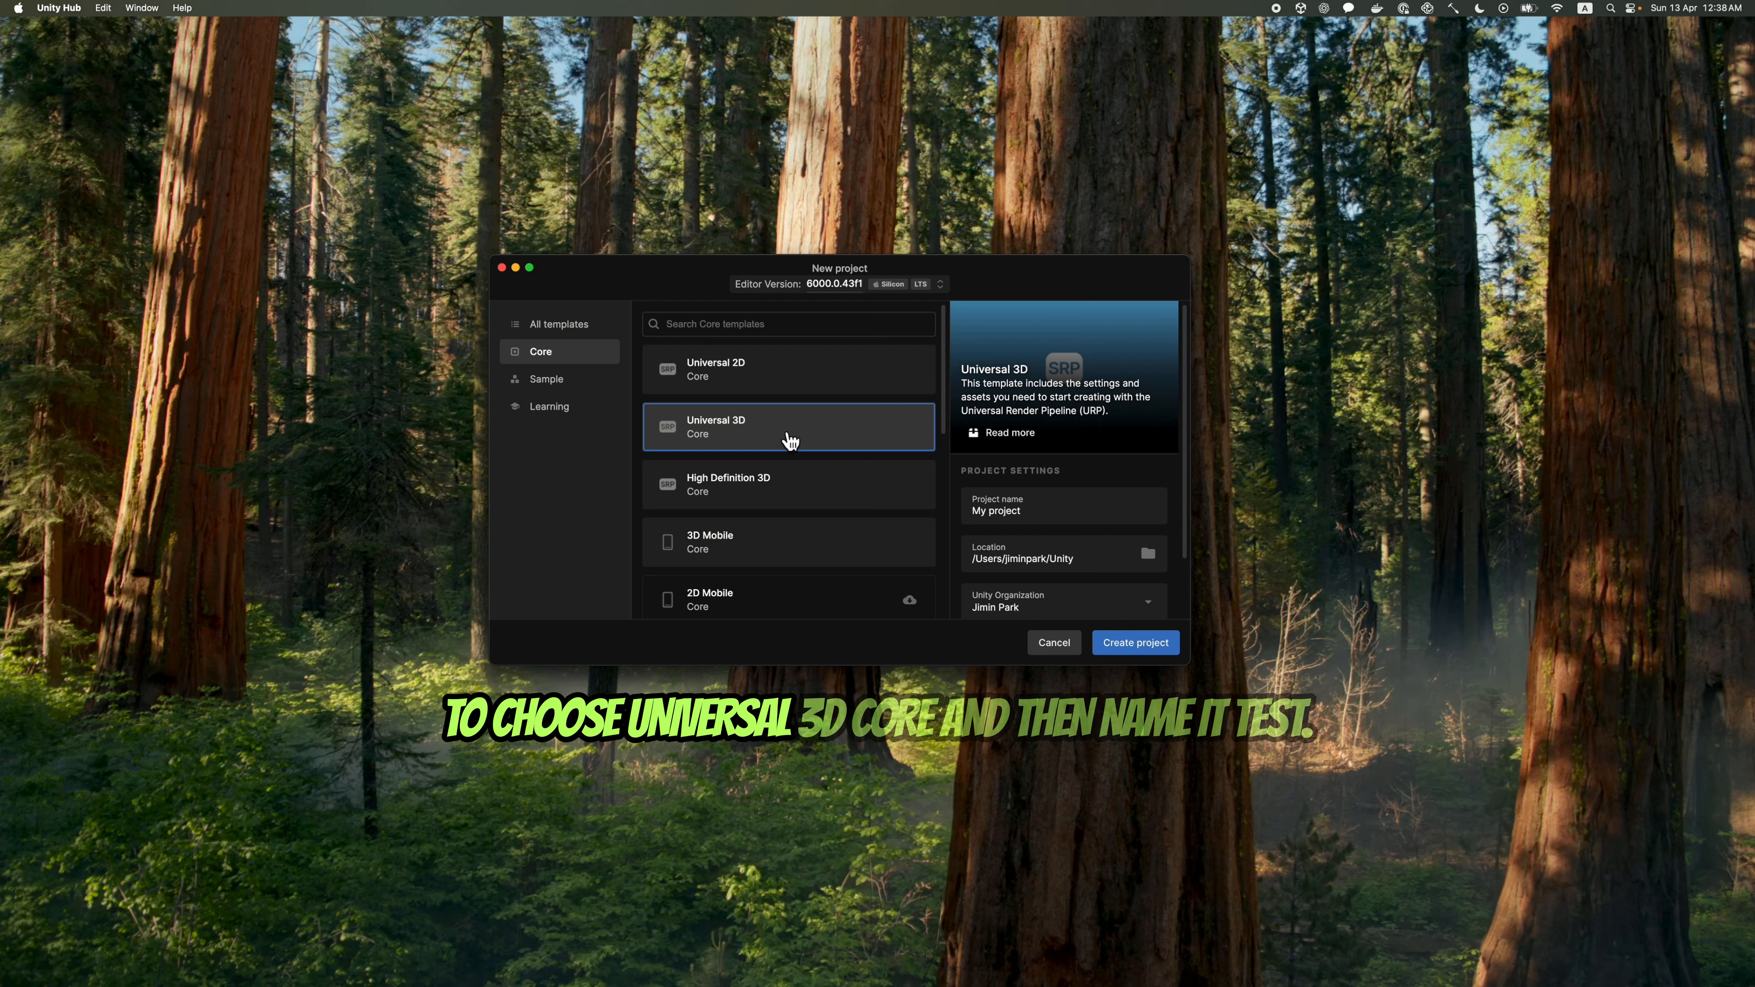
left_click(1063, 511)
type("Test")
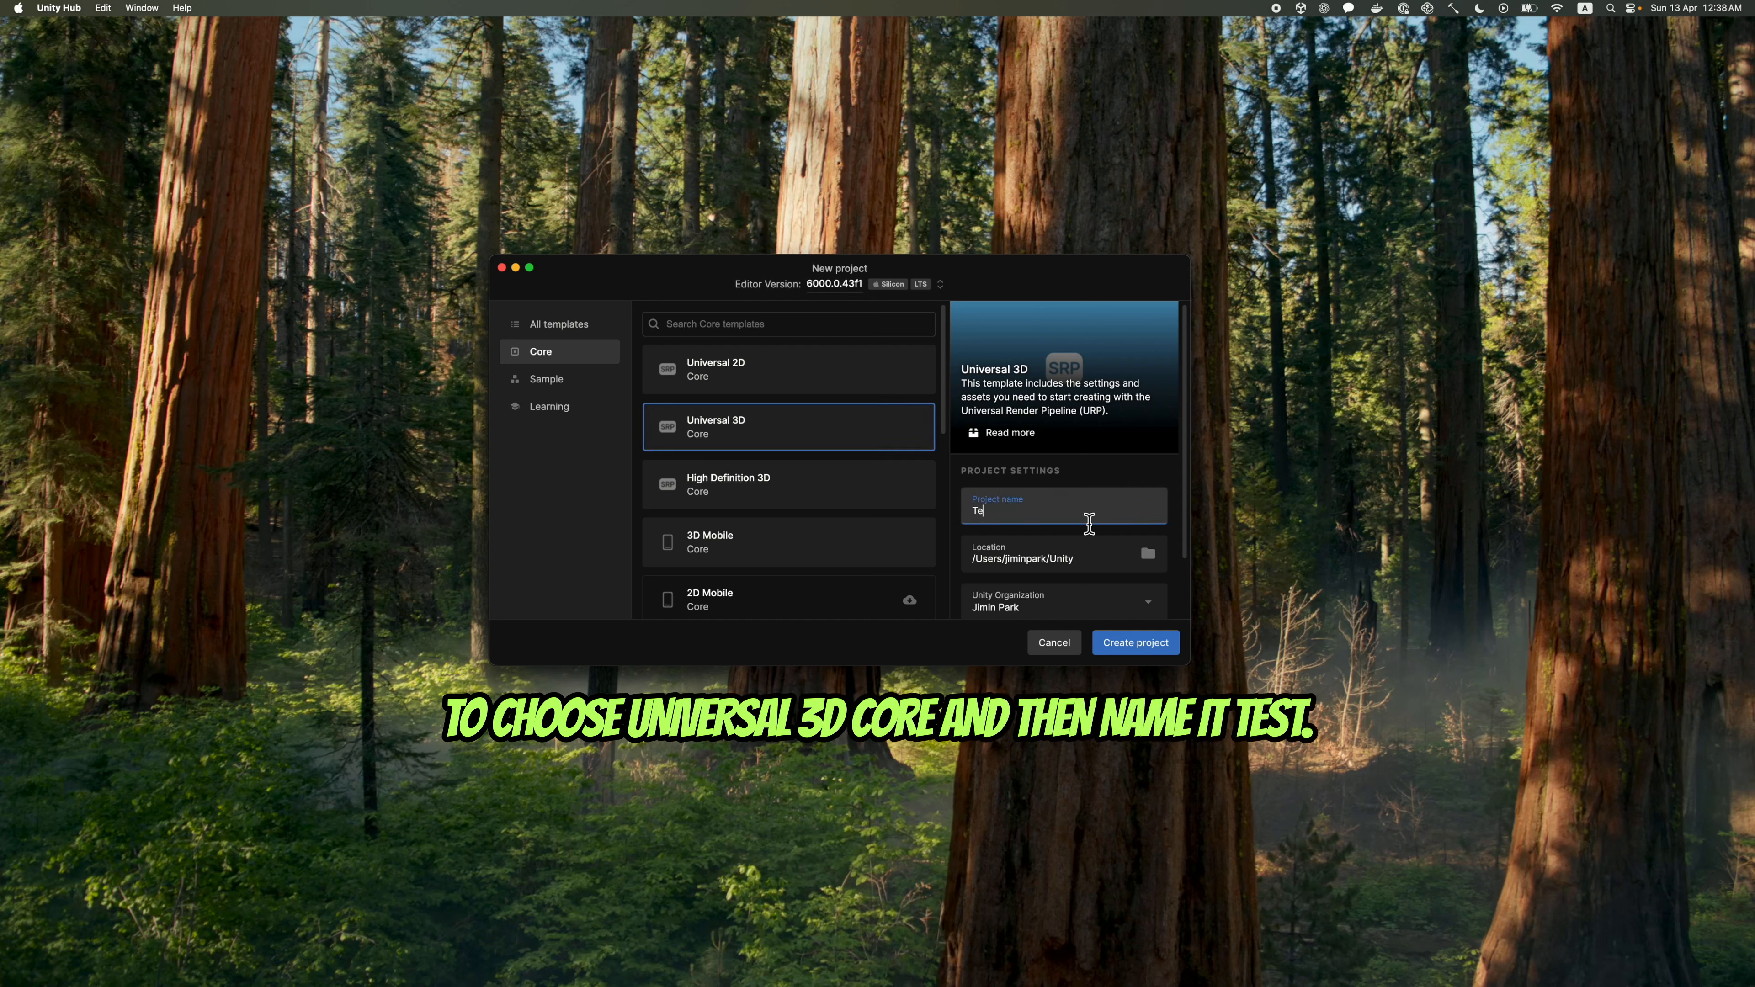
scroll(1085, 525, "down", 2)
left_click(980, 580)
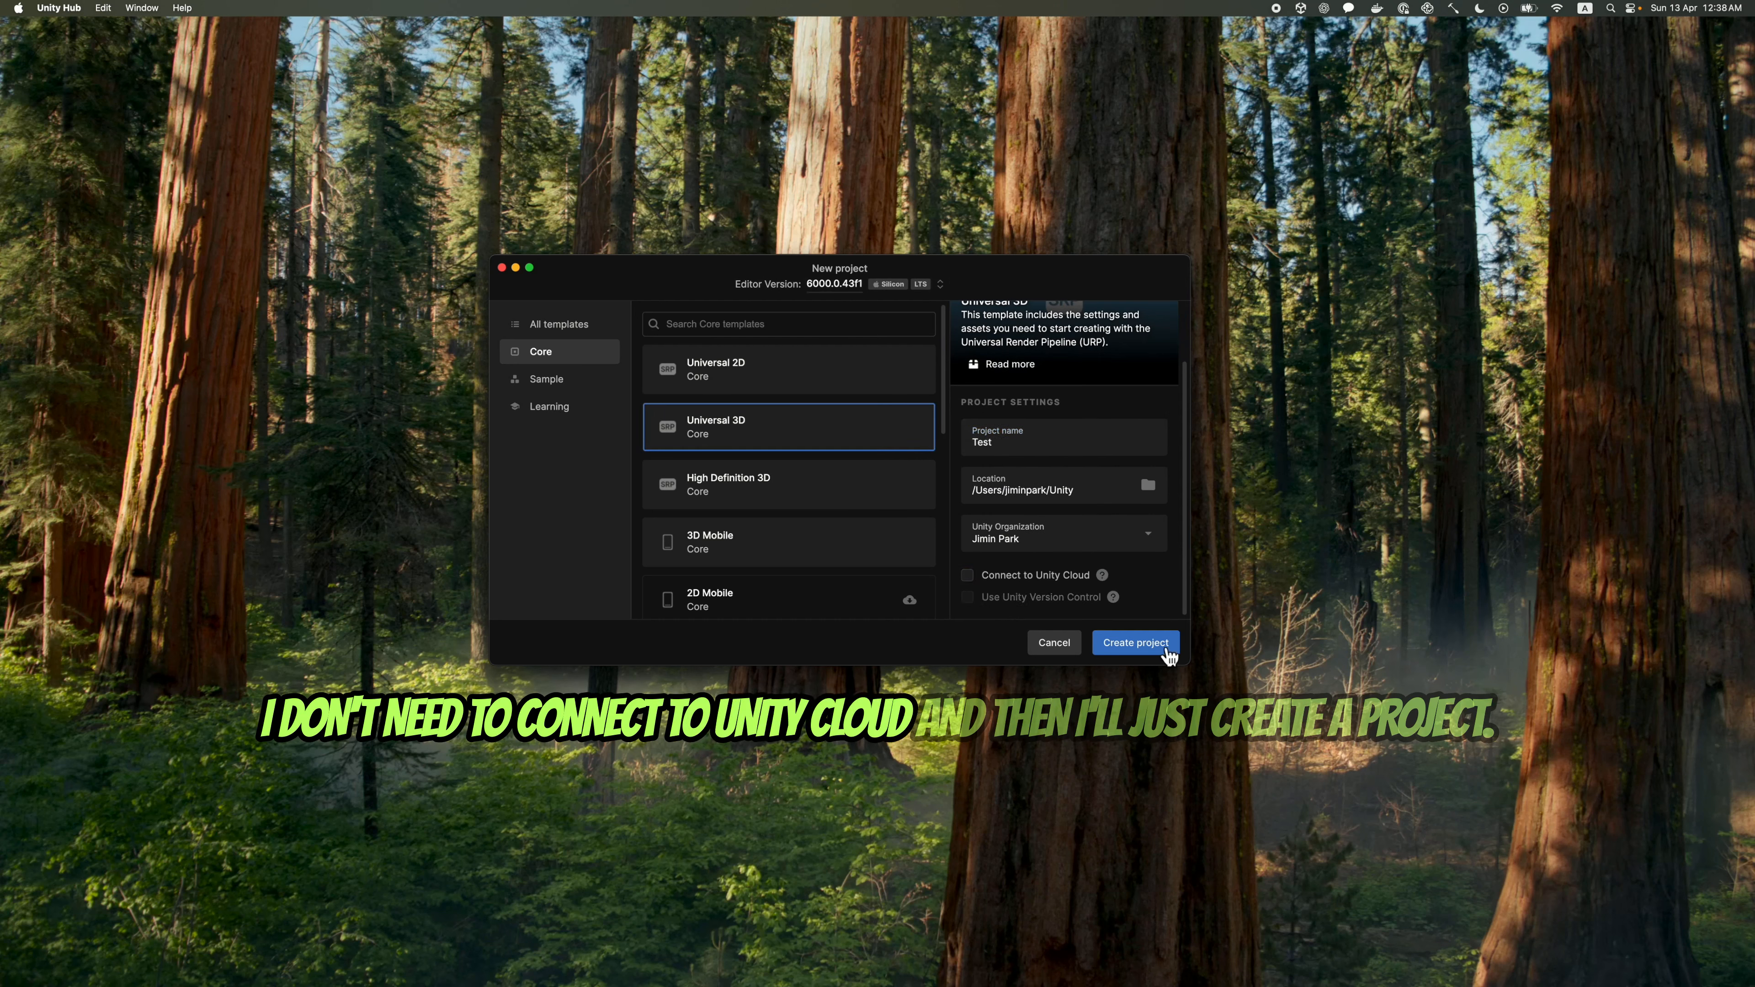
left_click(1151, 648)
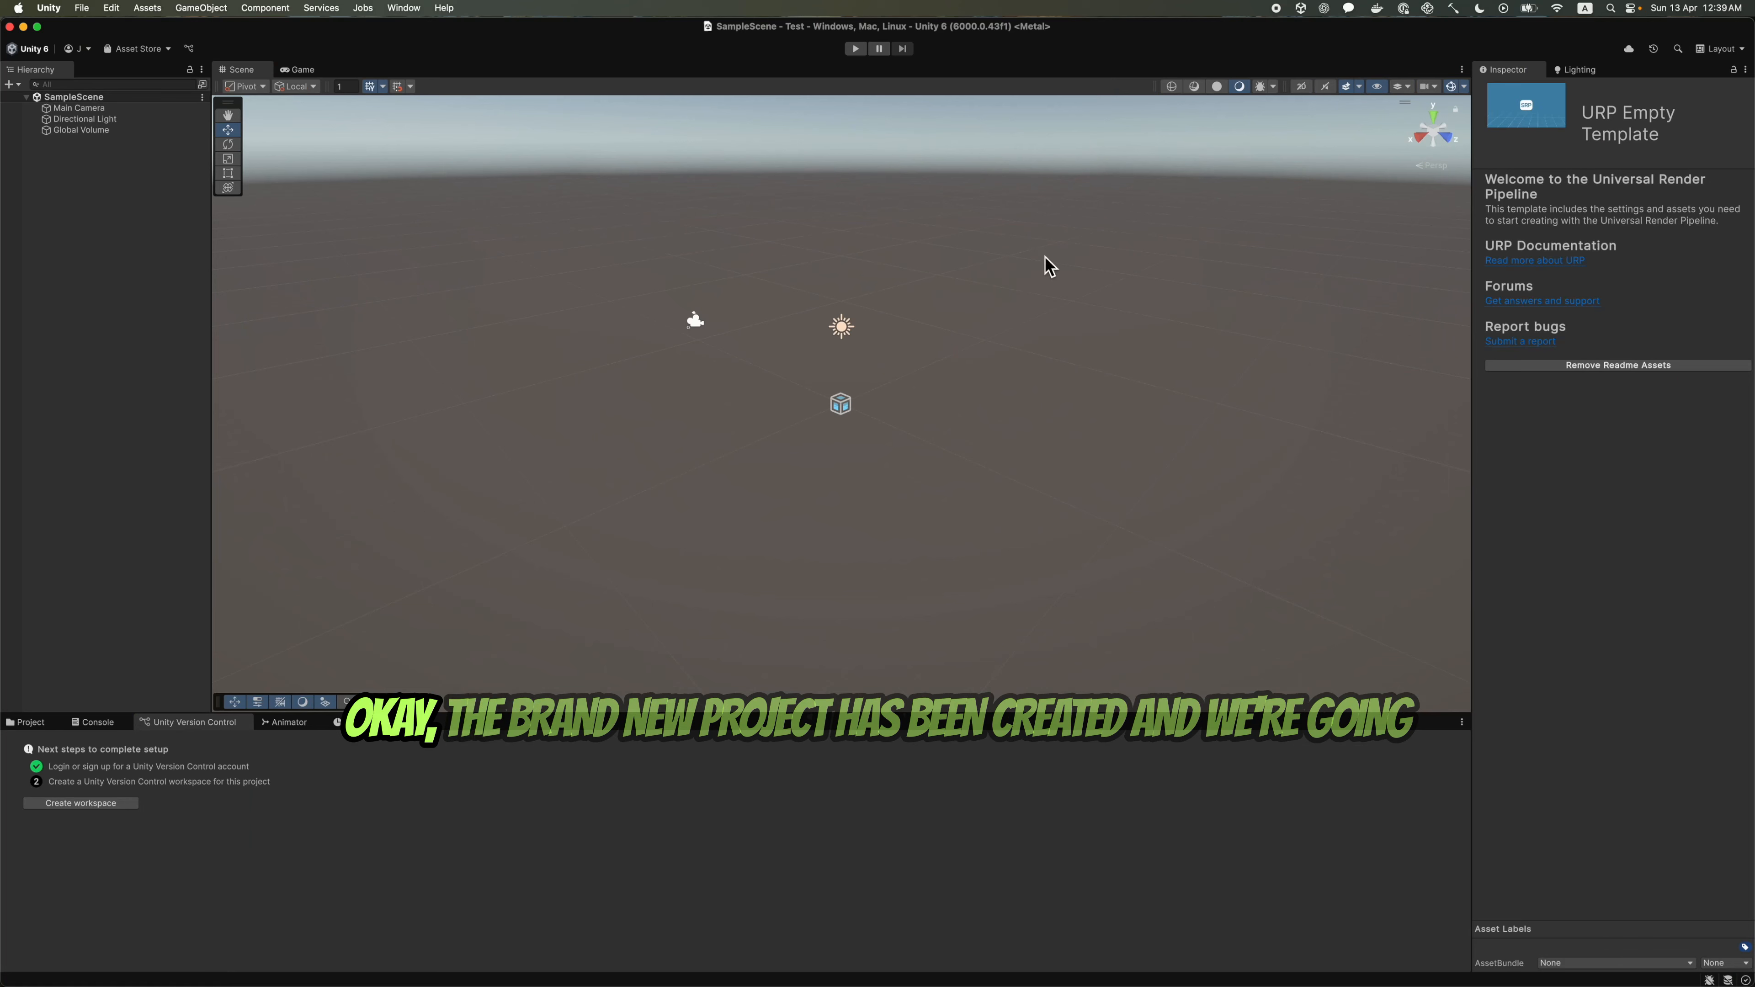
- From the Asset Store pages in Chrome, open Lowpoly Environment - Nature Free in Unity, and close the Package Manager once both free packages are imported
left_click(28, 721)
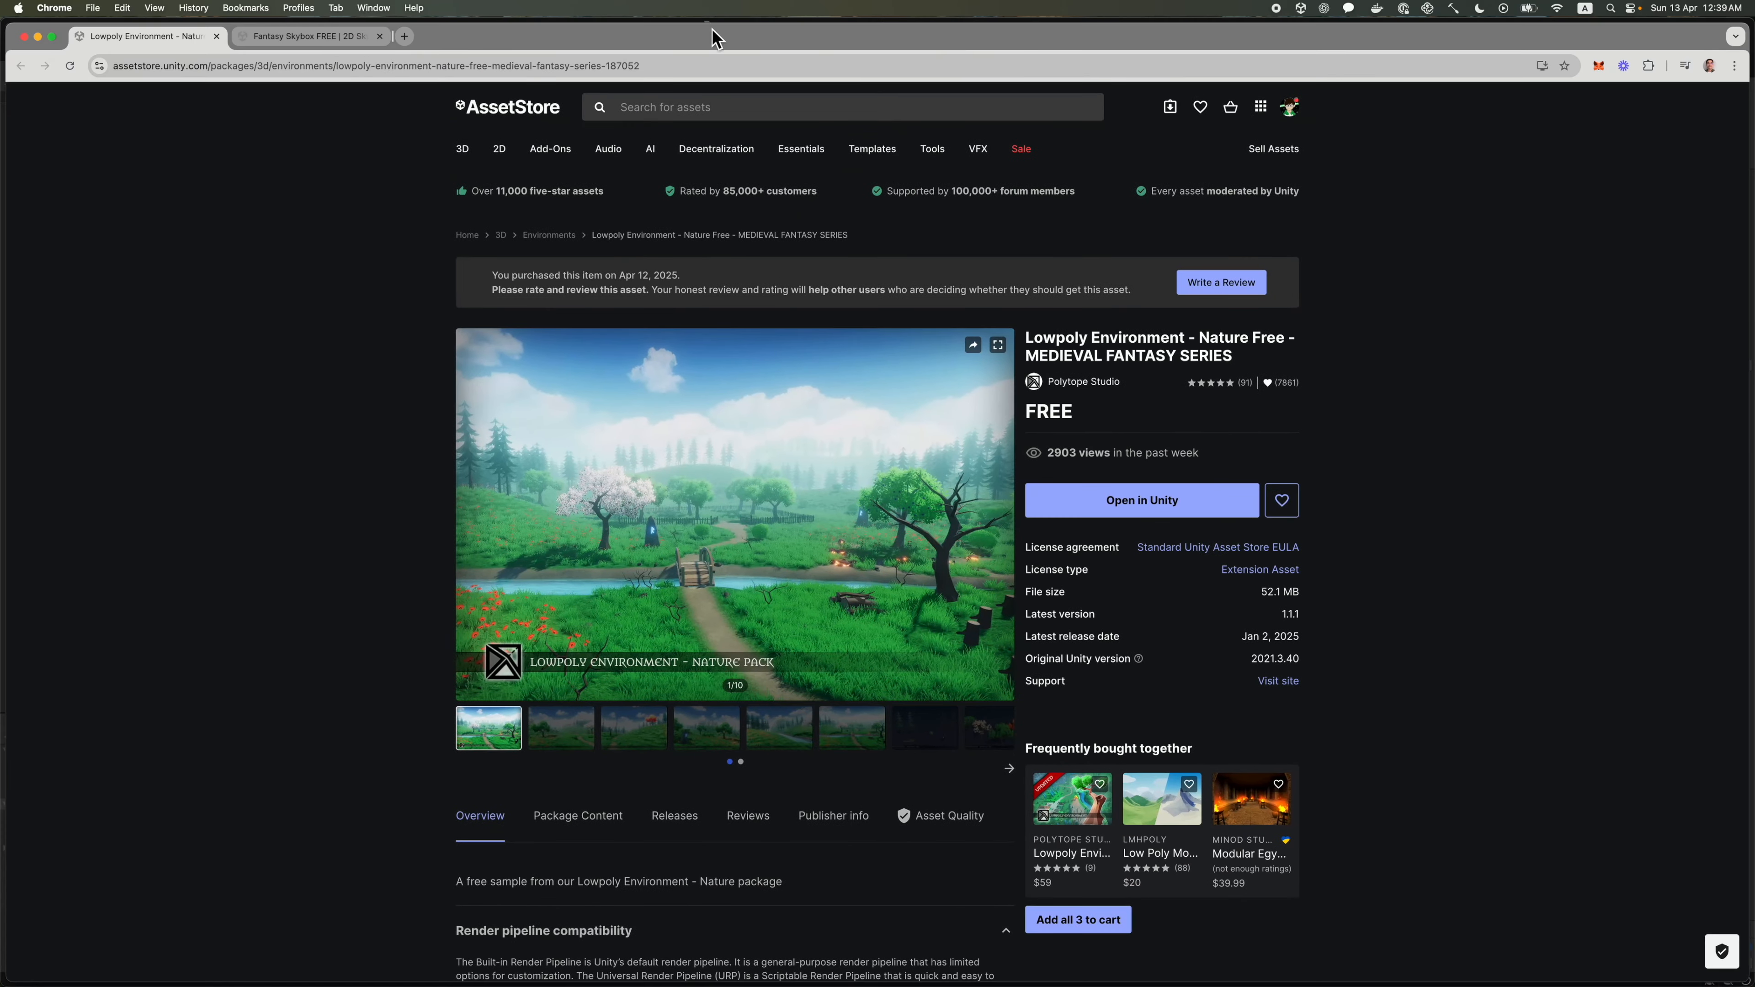
double_click(712, 31)
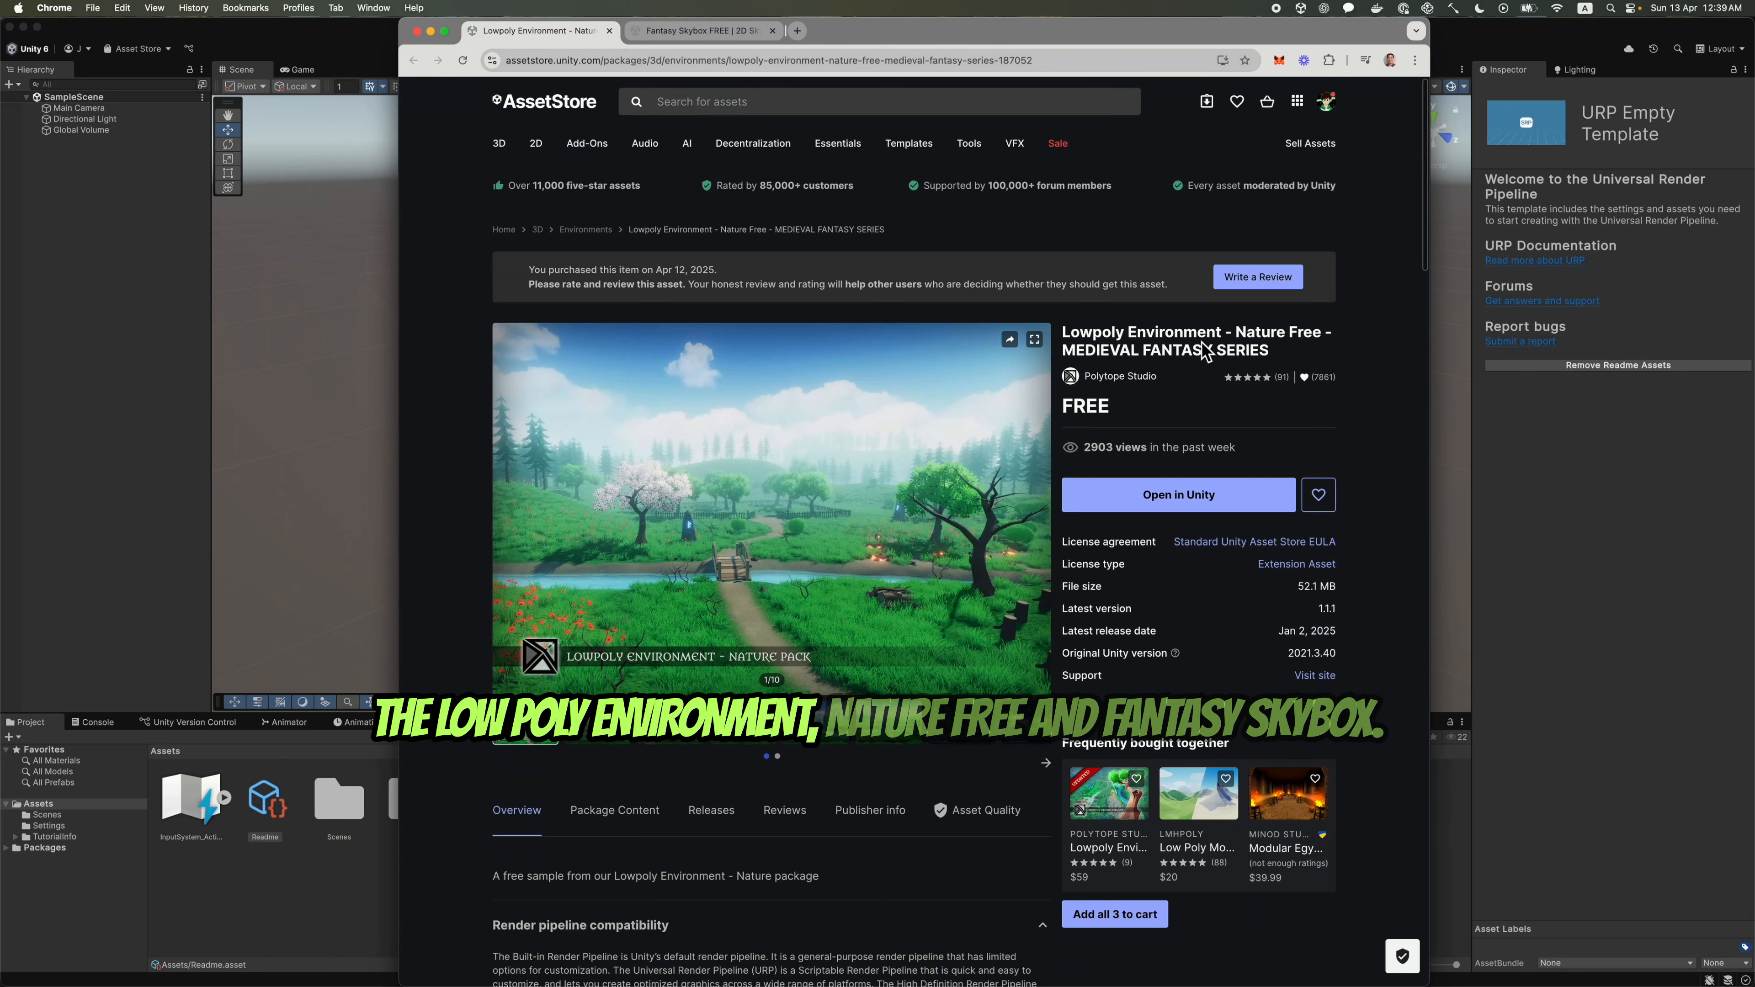
left_click(720, 36)
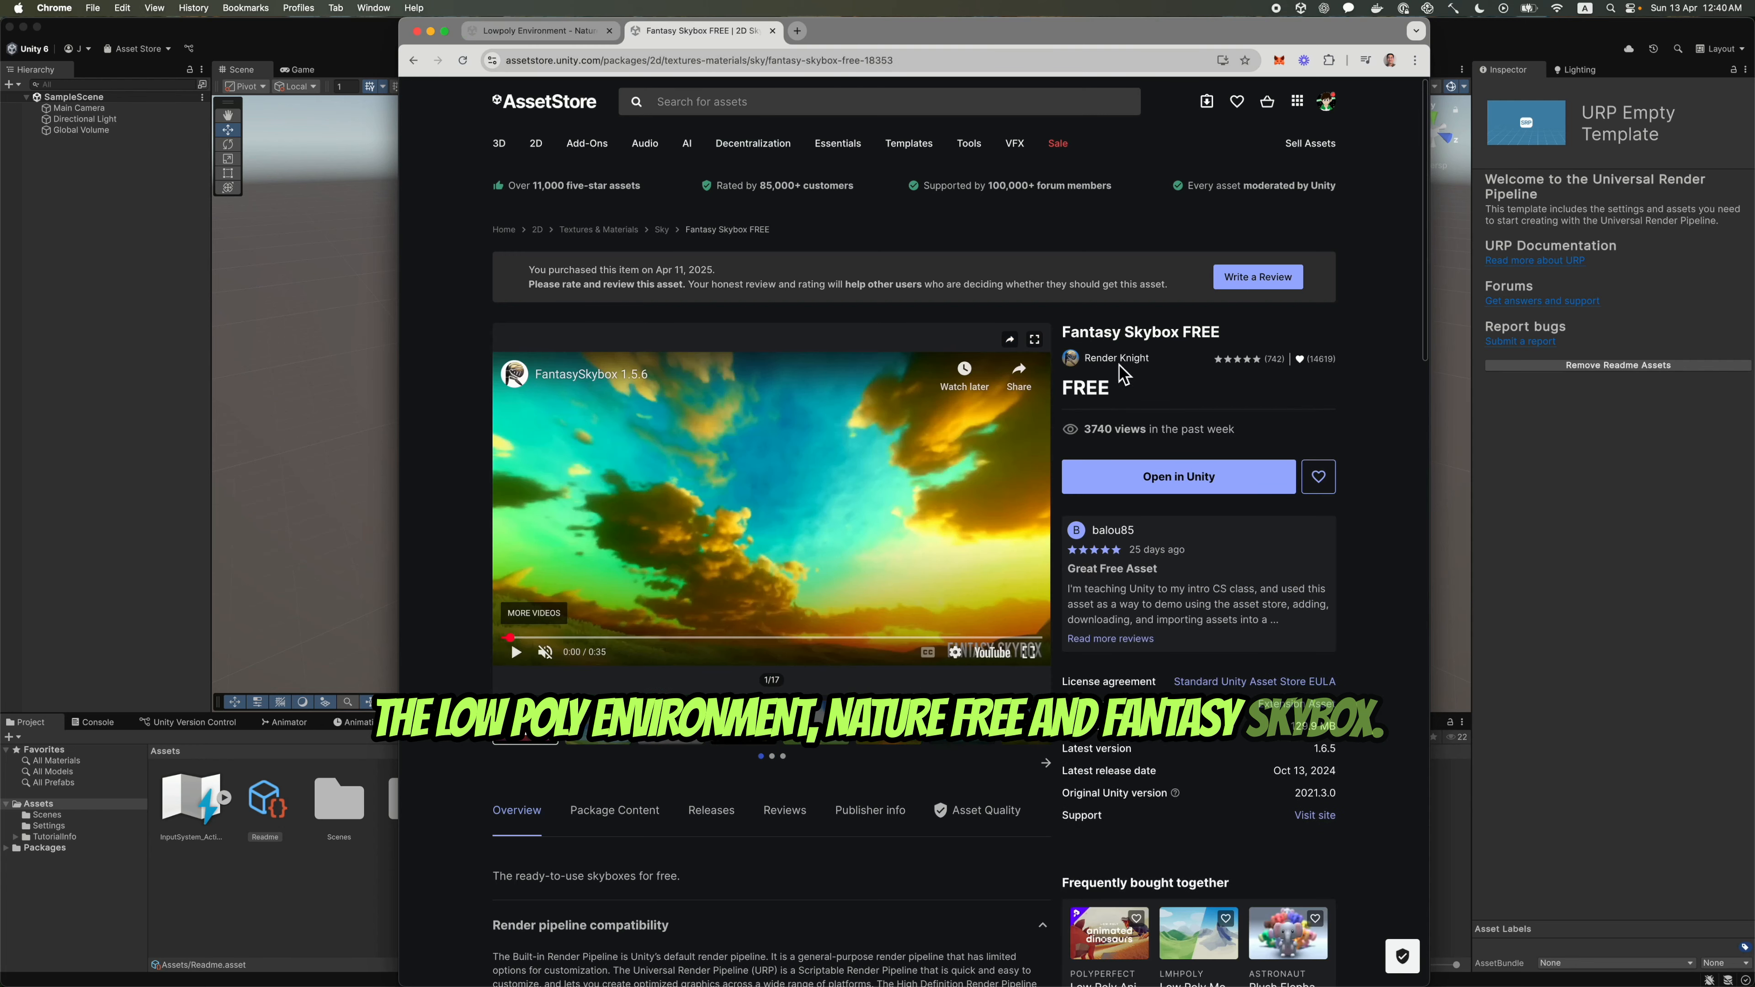
left_click(539, 37)
left_click(1175, 496)
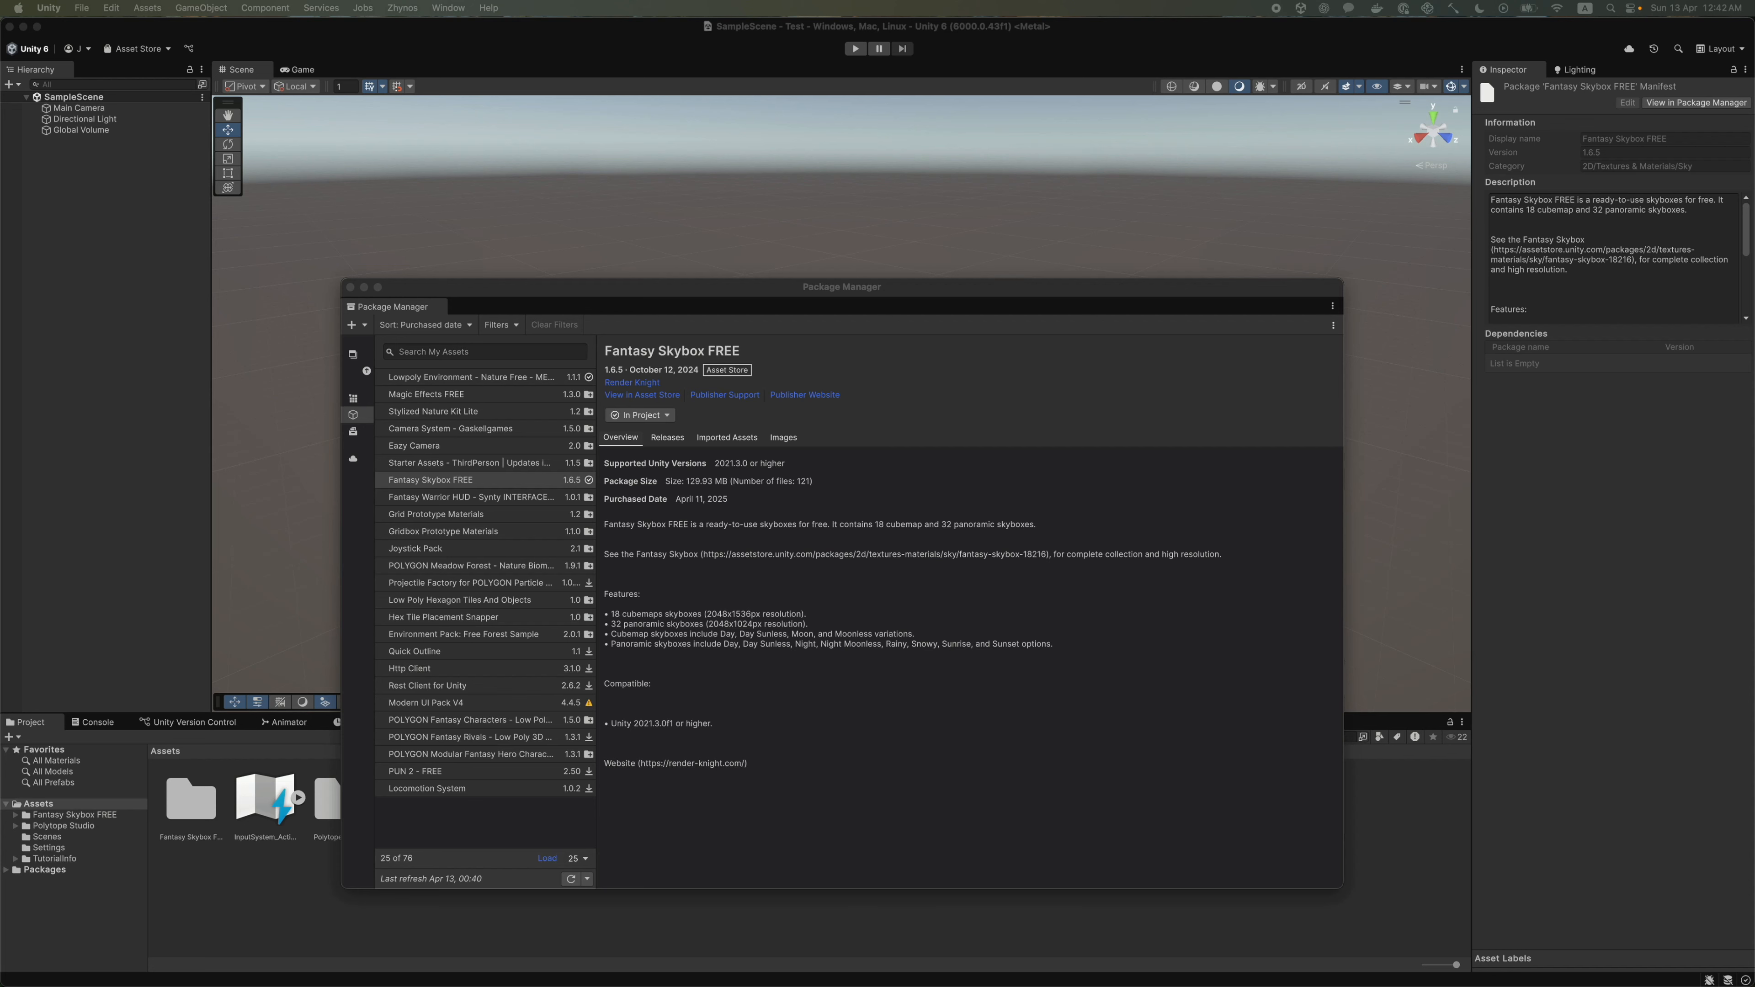
left_click(350, 287)
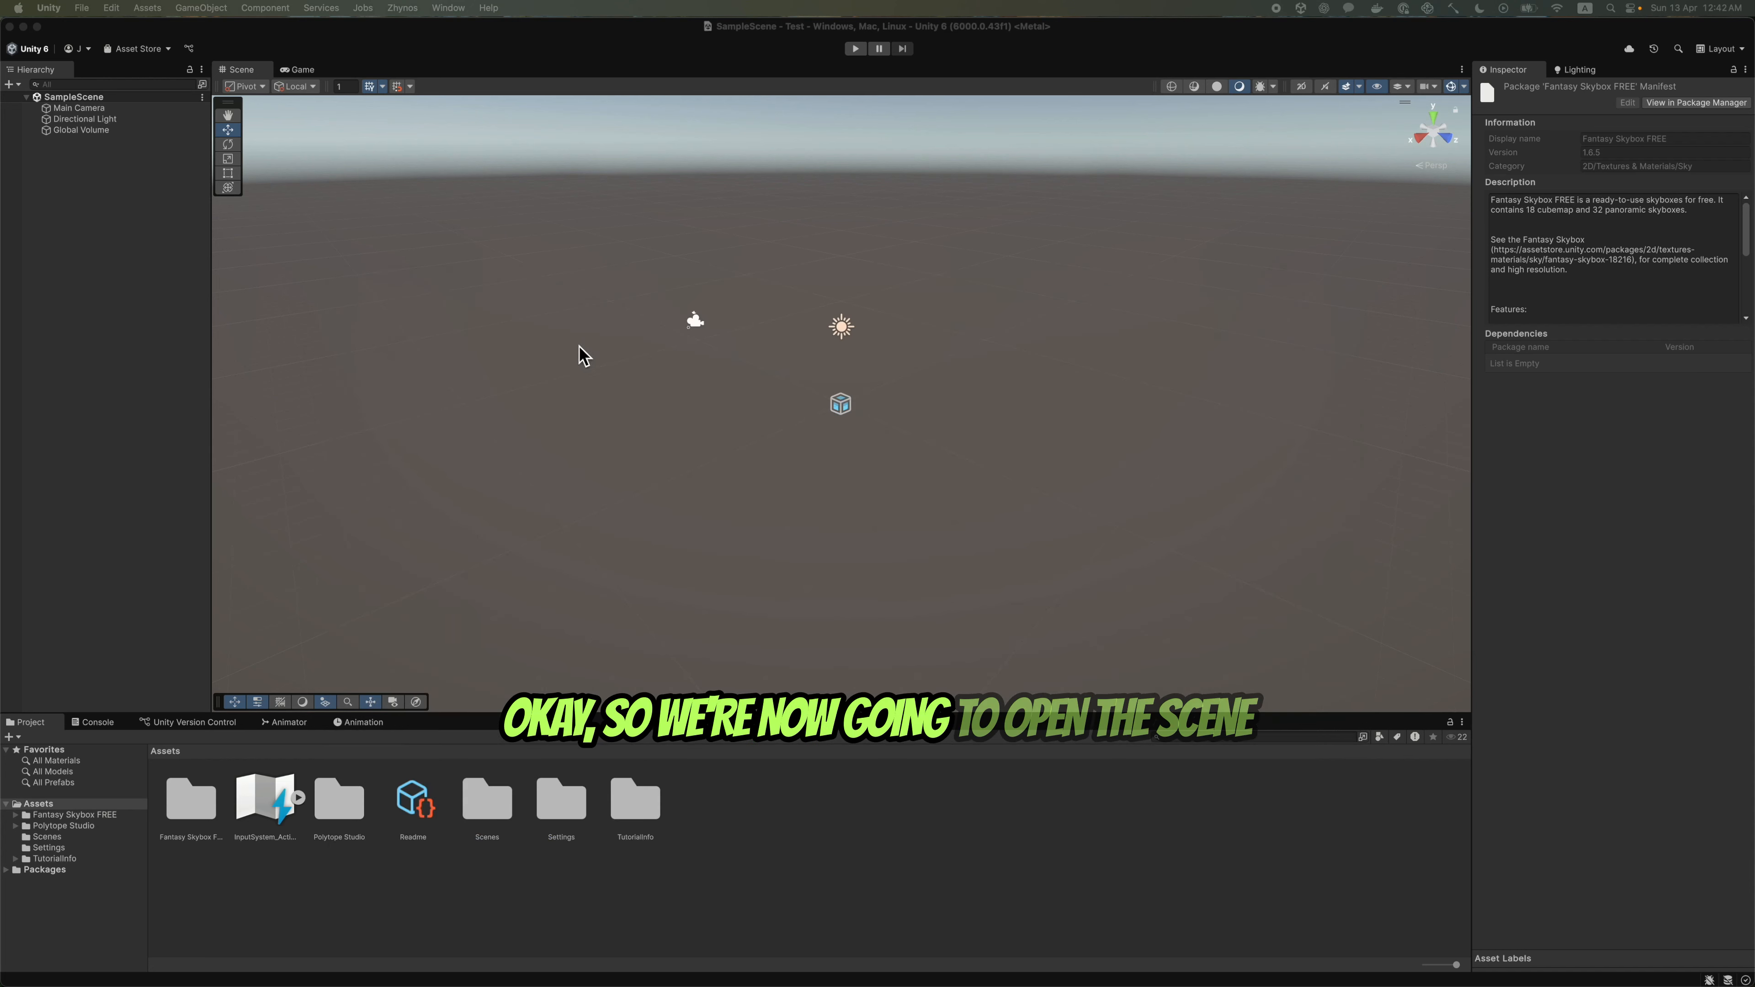
- Open the Environment_Free demo scene from the Polytope Studio Lowpoly_Demos folder
left_click(557, 878)
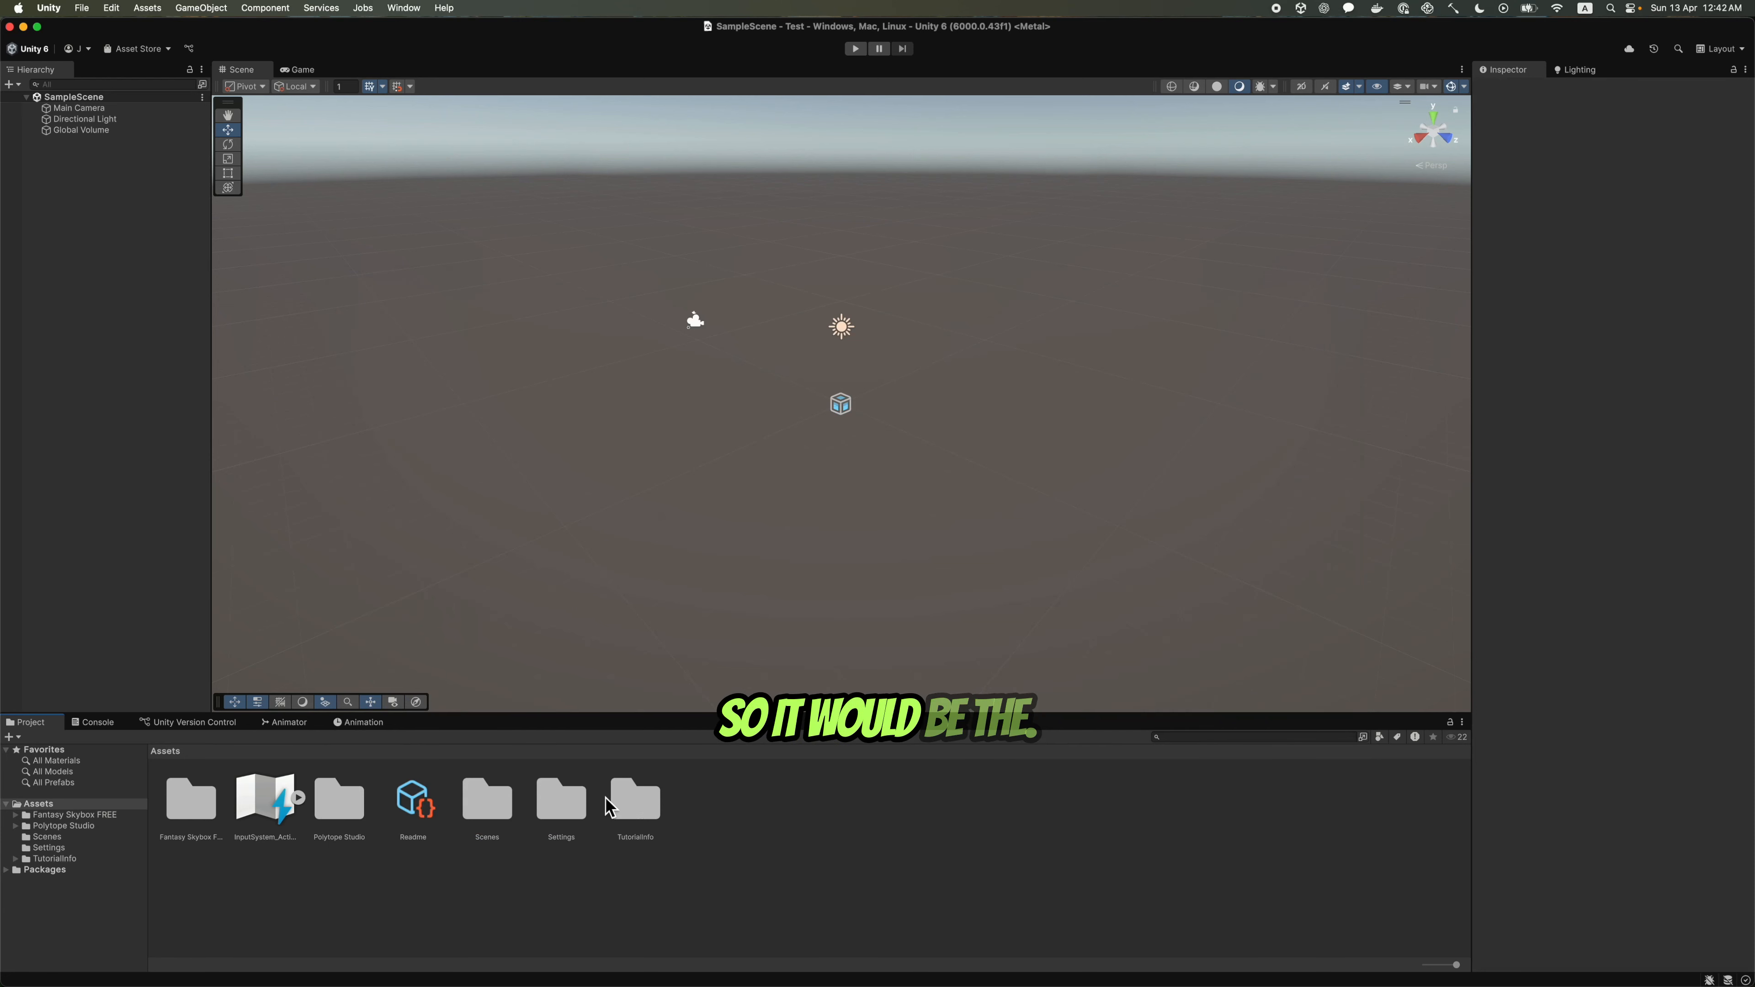
double_click(652, 813)
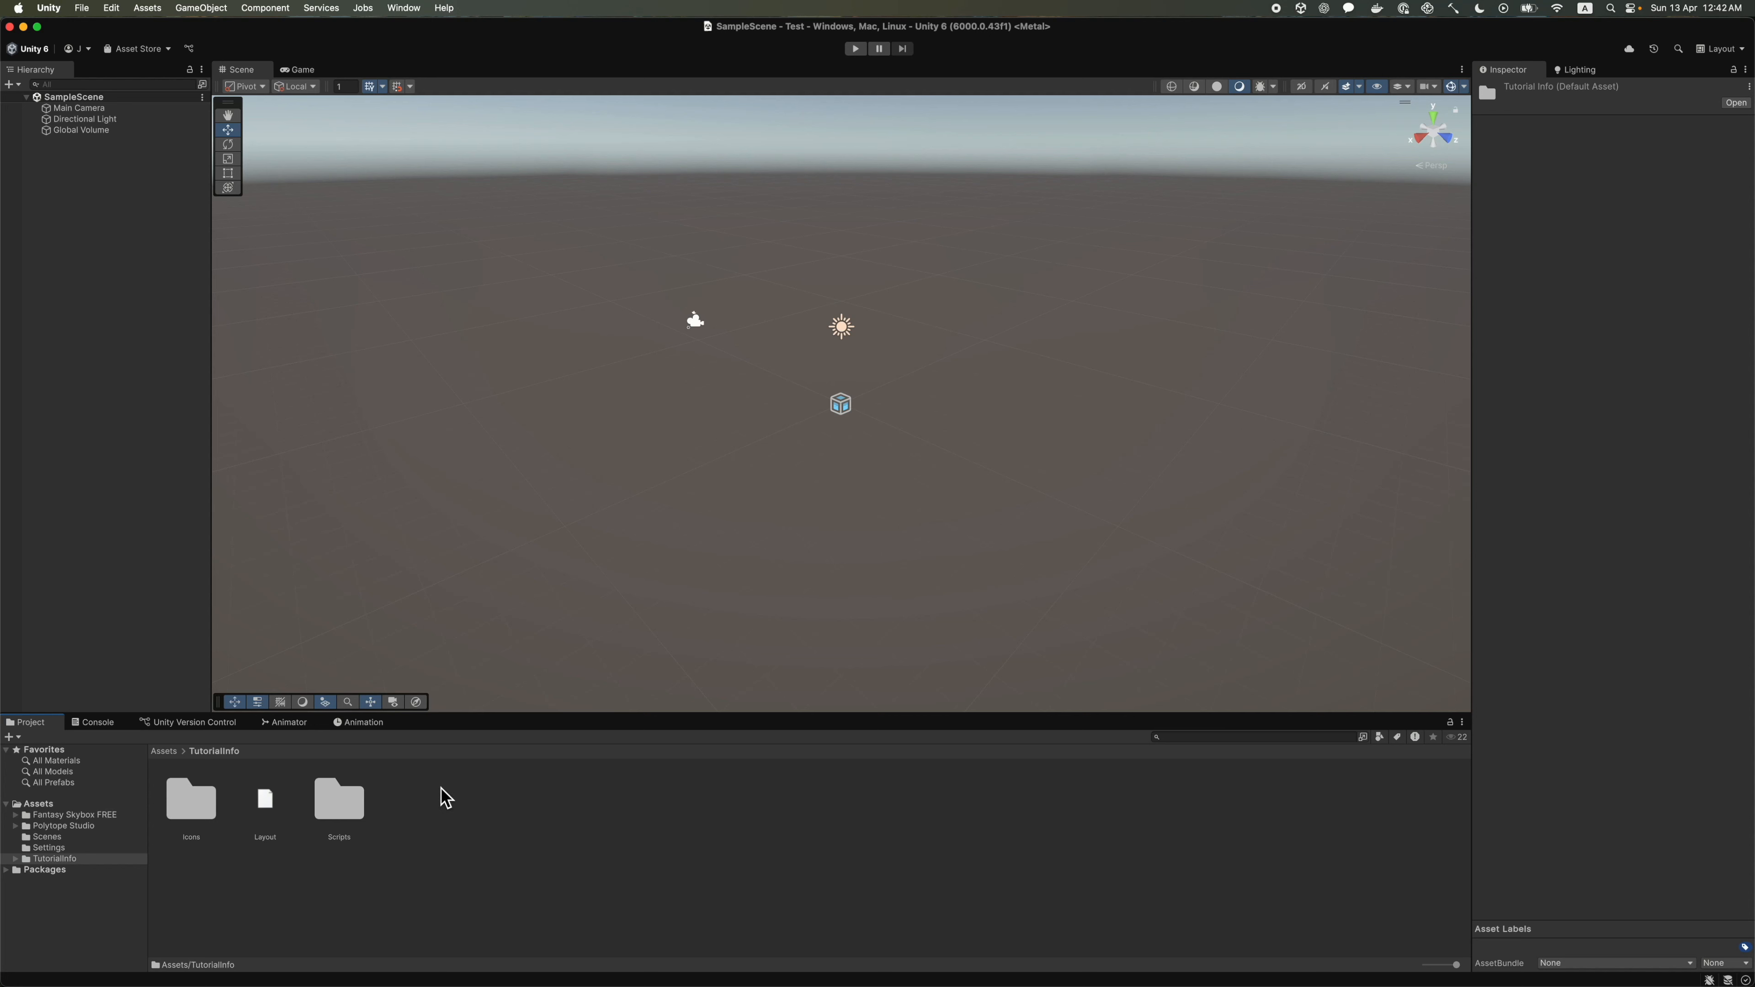
left_click(164, 751)
double_click(337, 805)
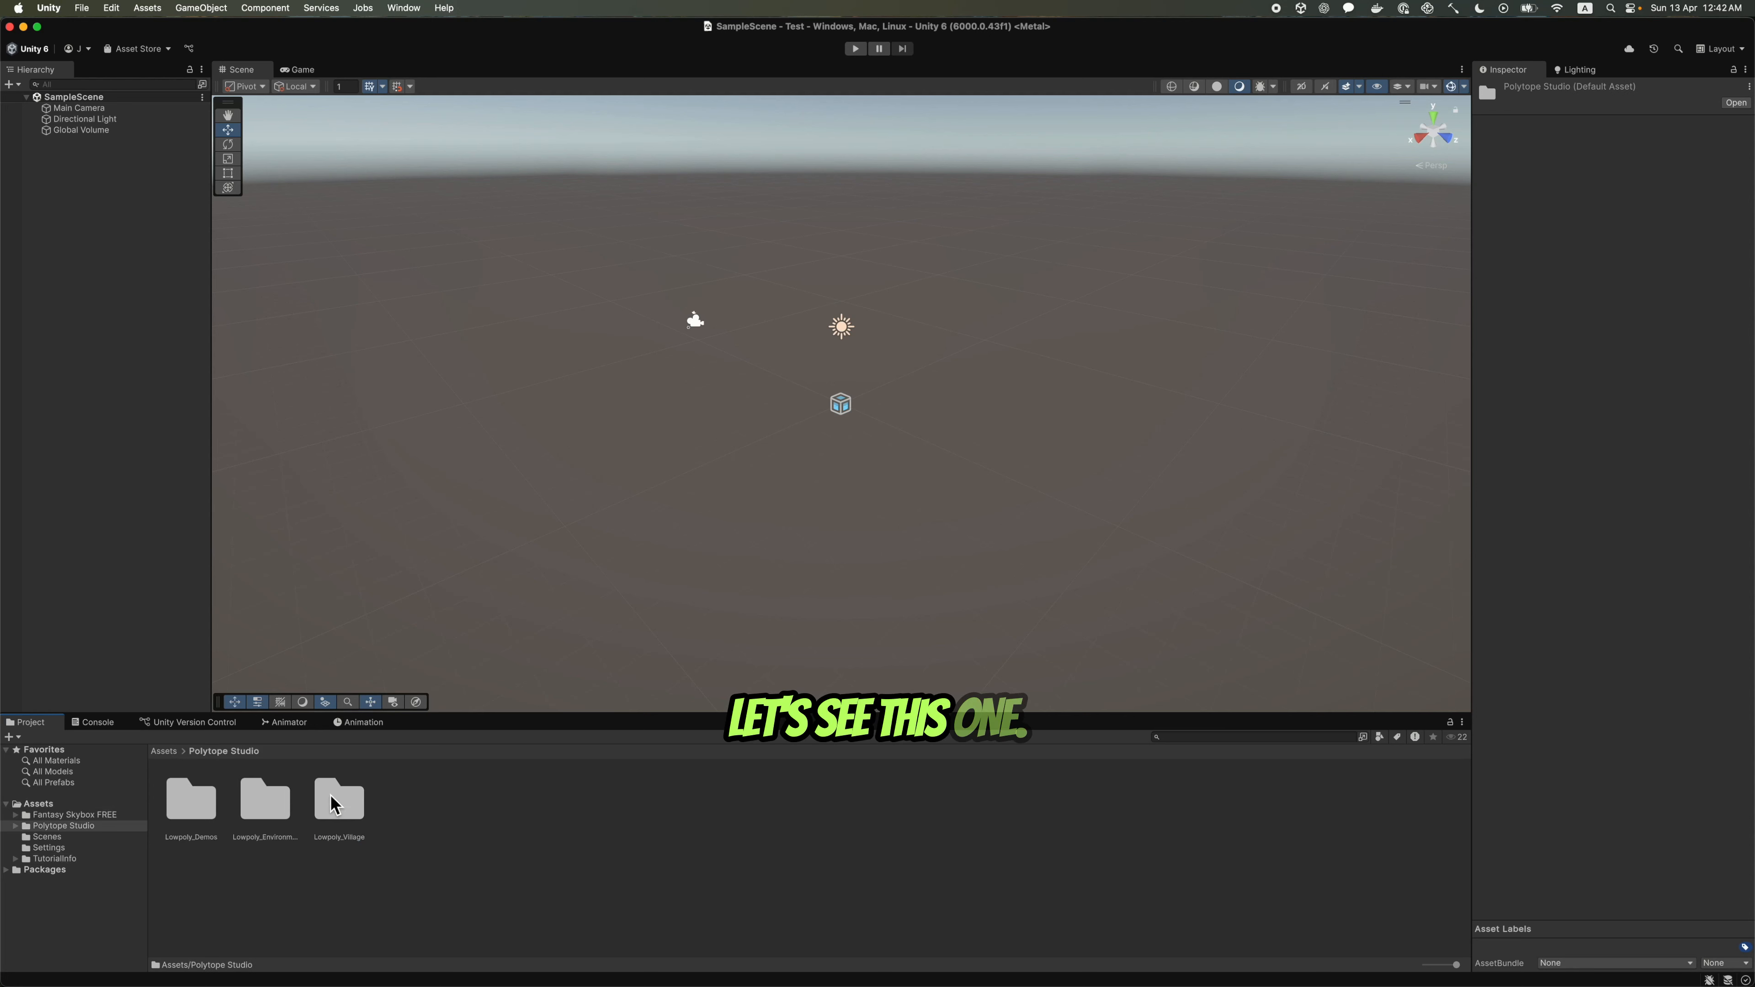
double_click(190, 806)
double_click(200, 803)
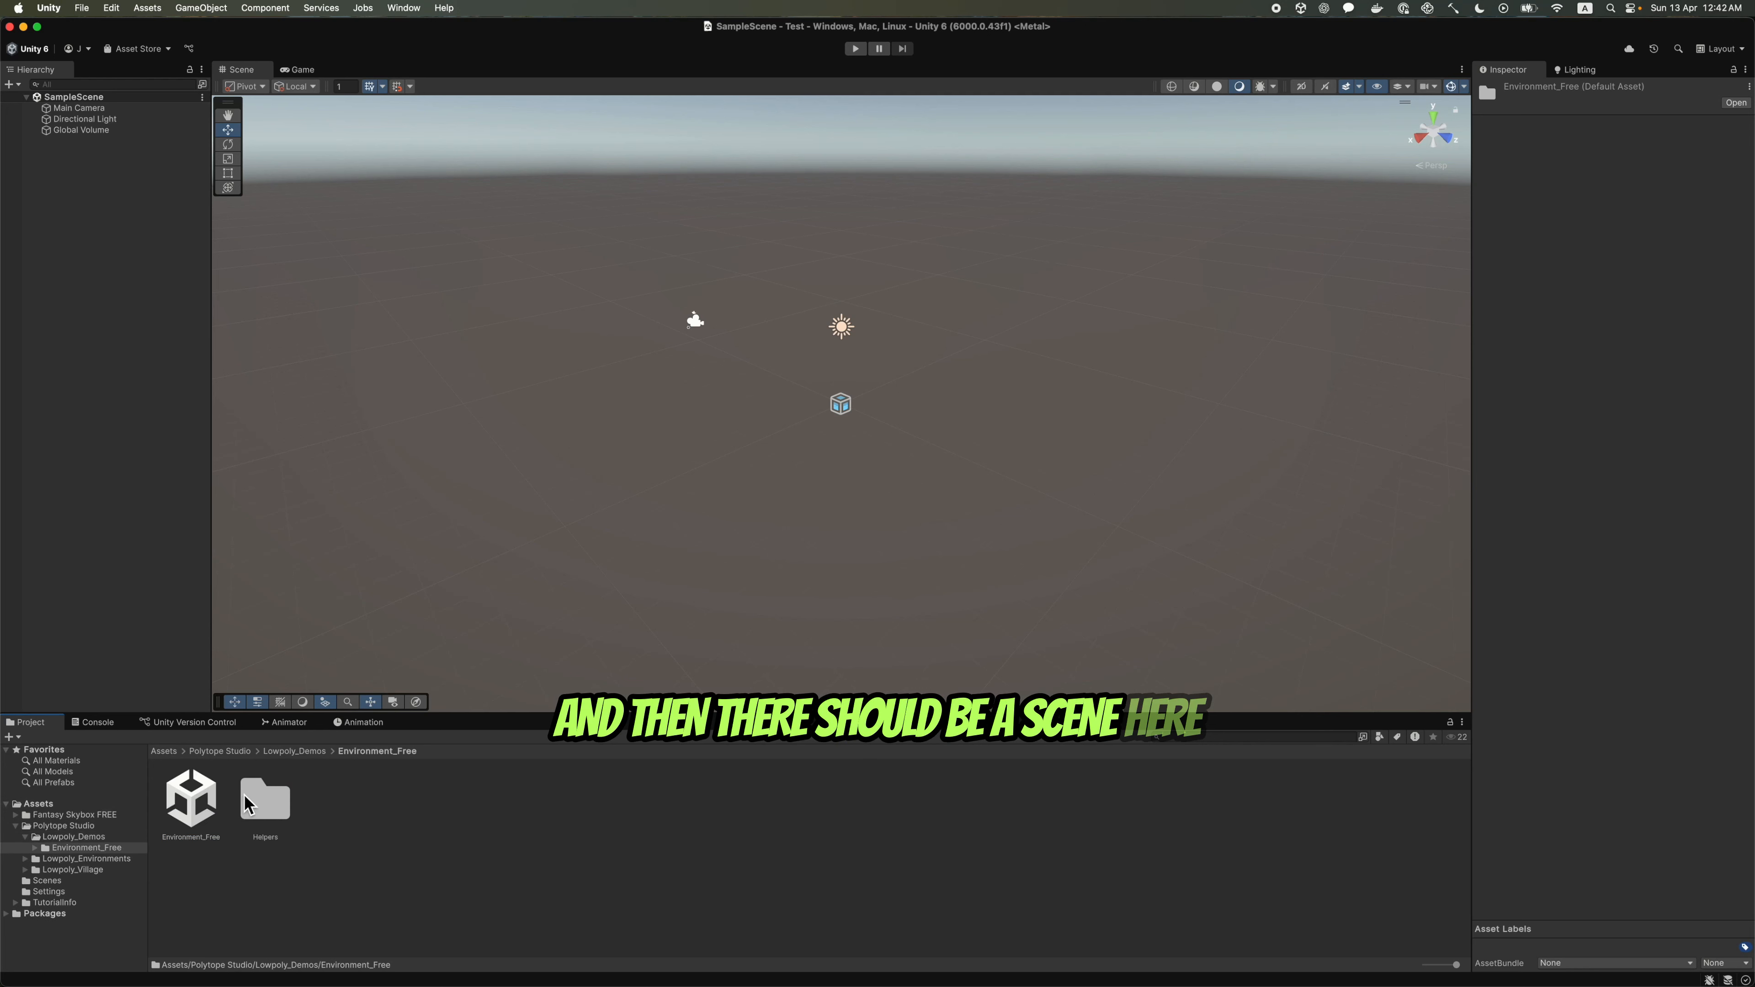
double_click(199, 802)
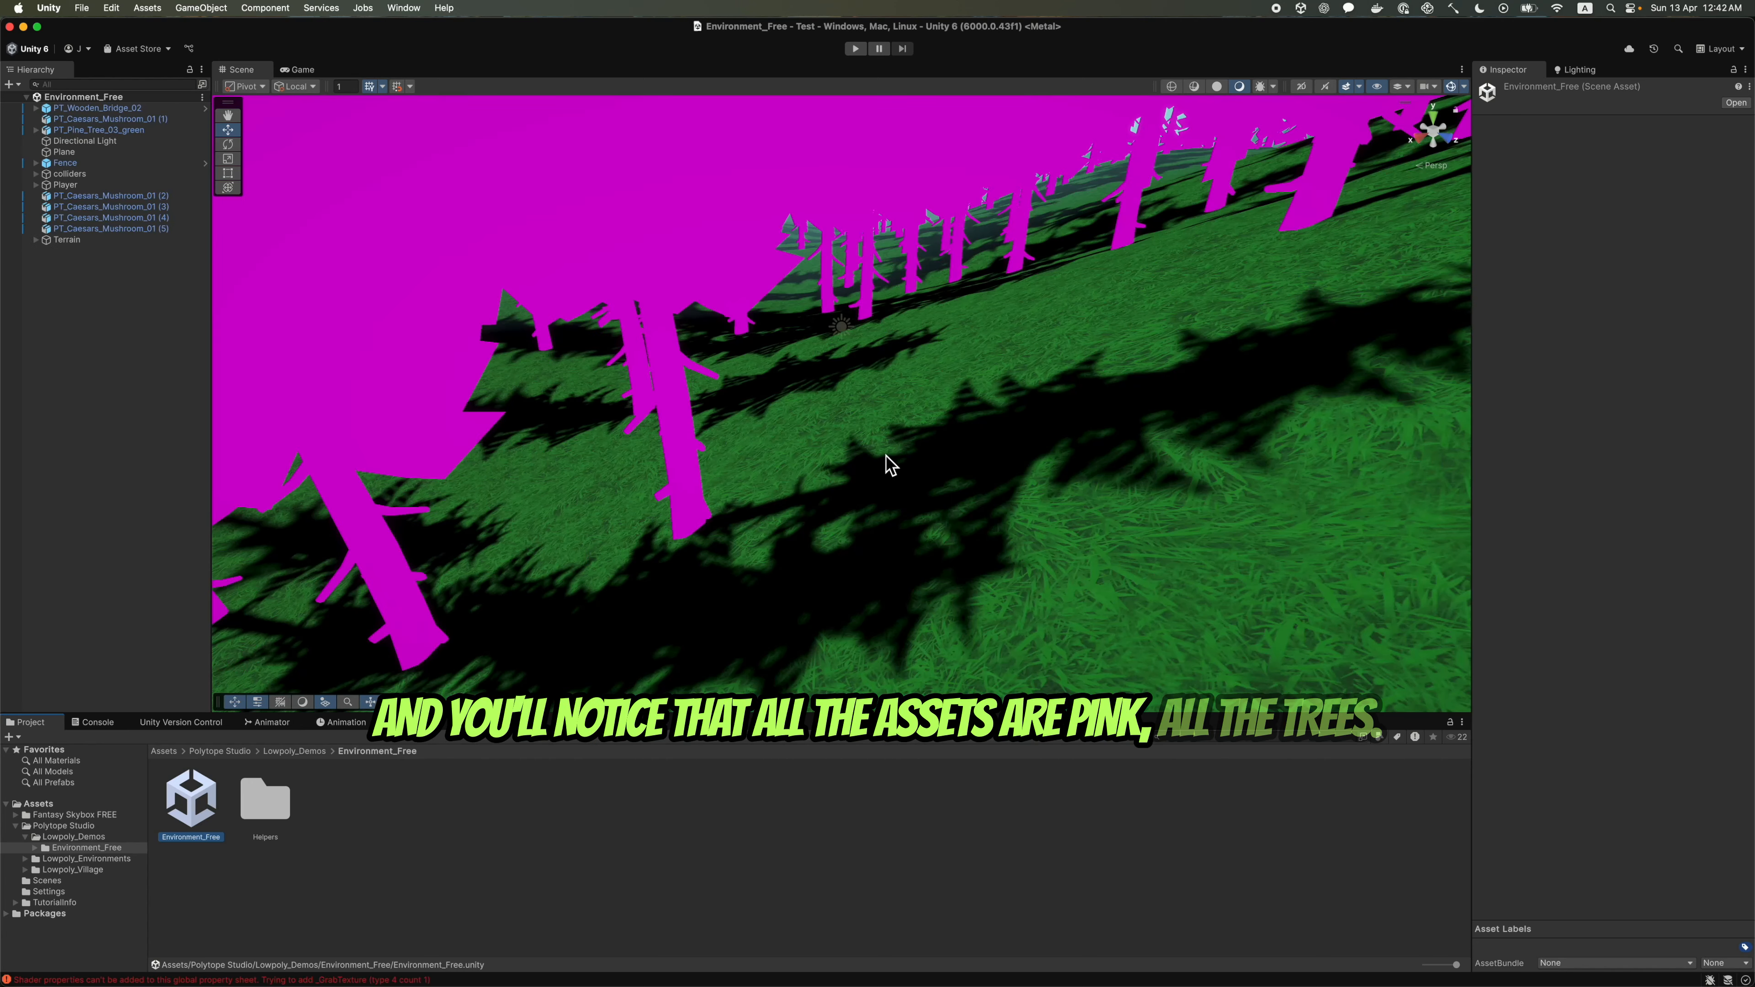
- Import the PT_Nature_Free_URP_17 package from the Lowpoly_Environments URP folder to fix the pink materials
right_click_drag(828, 452, 354, 648)
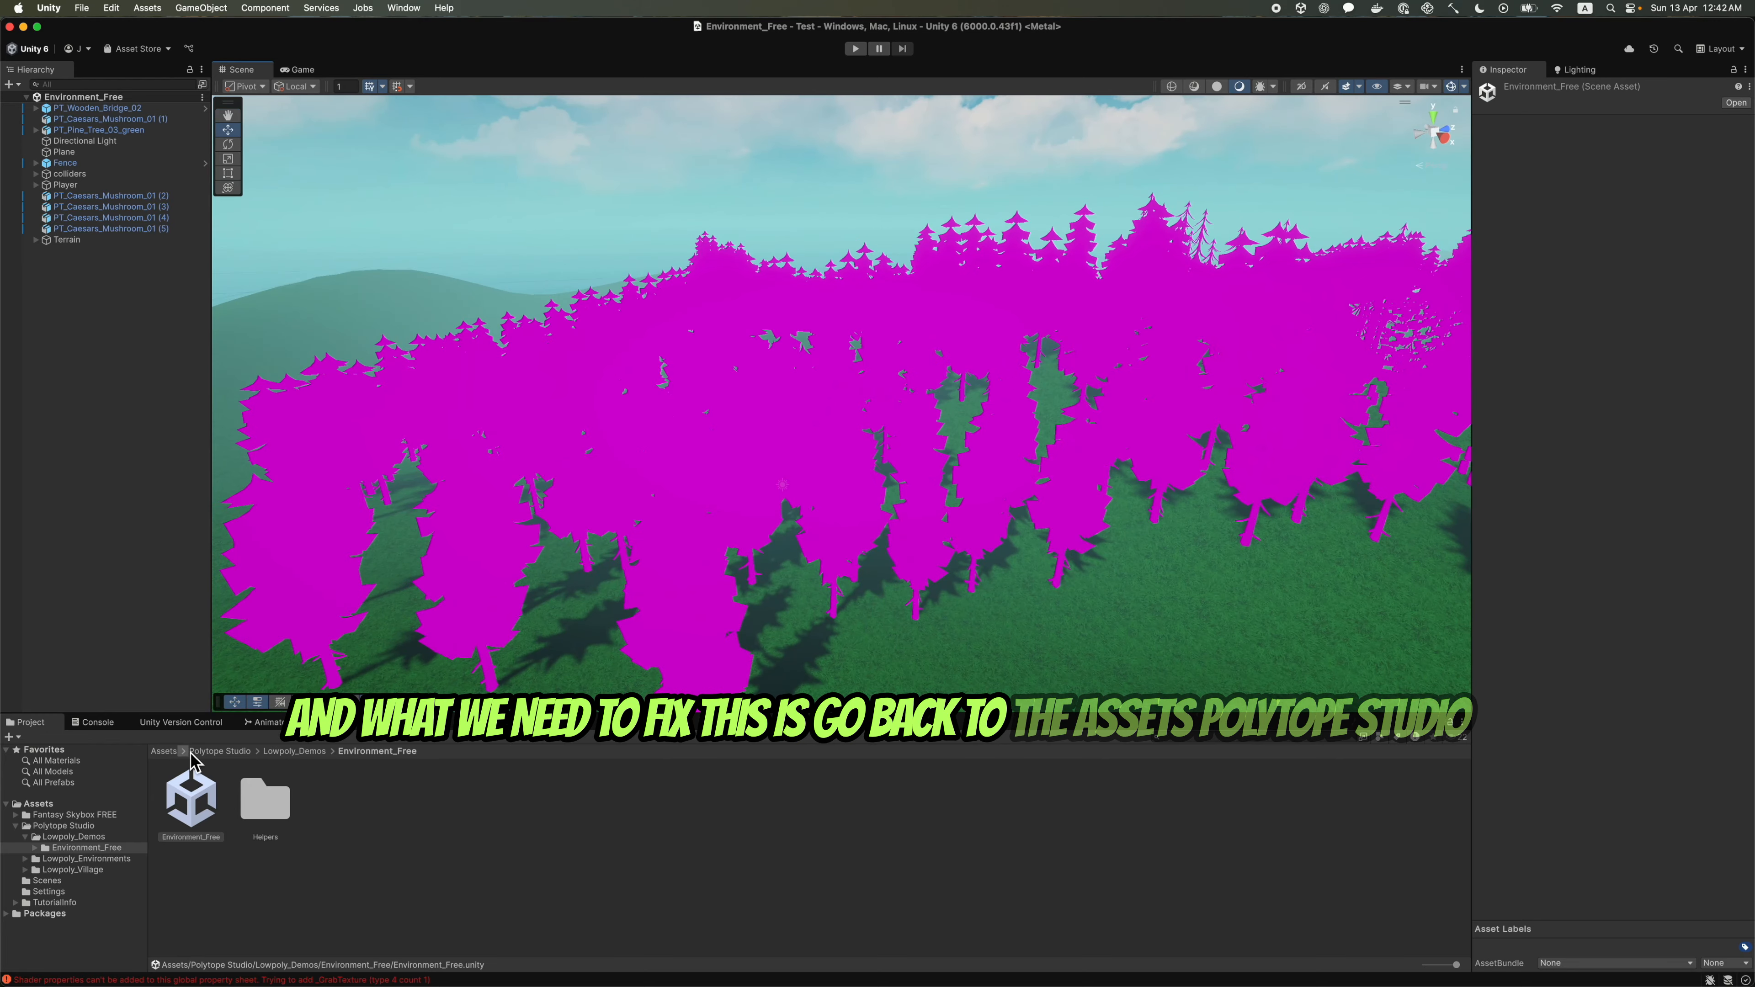
left_click(228, 752)
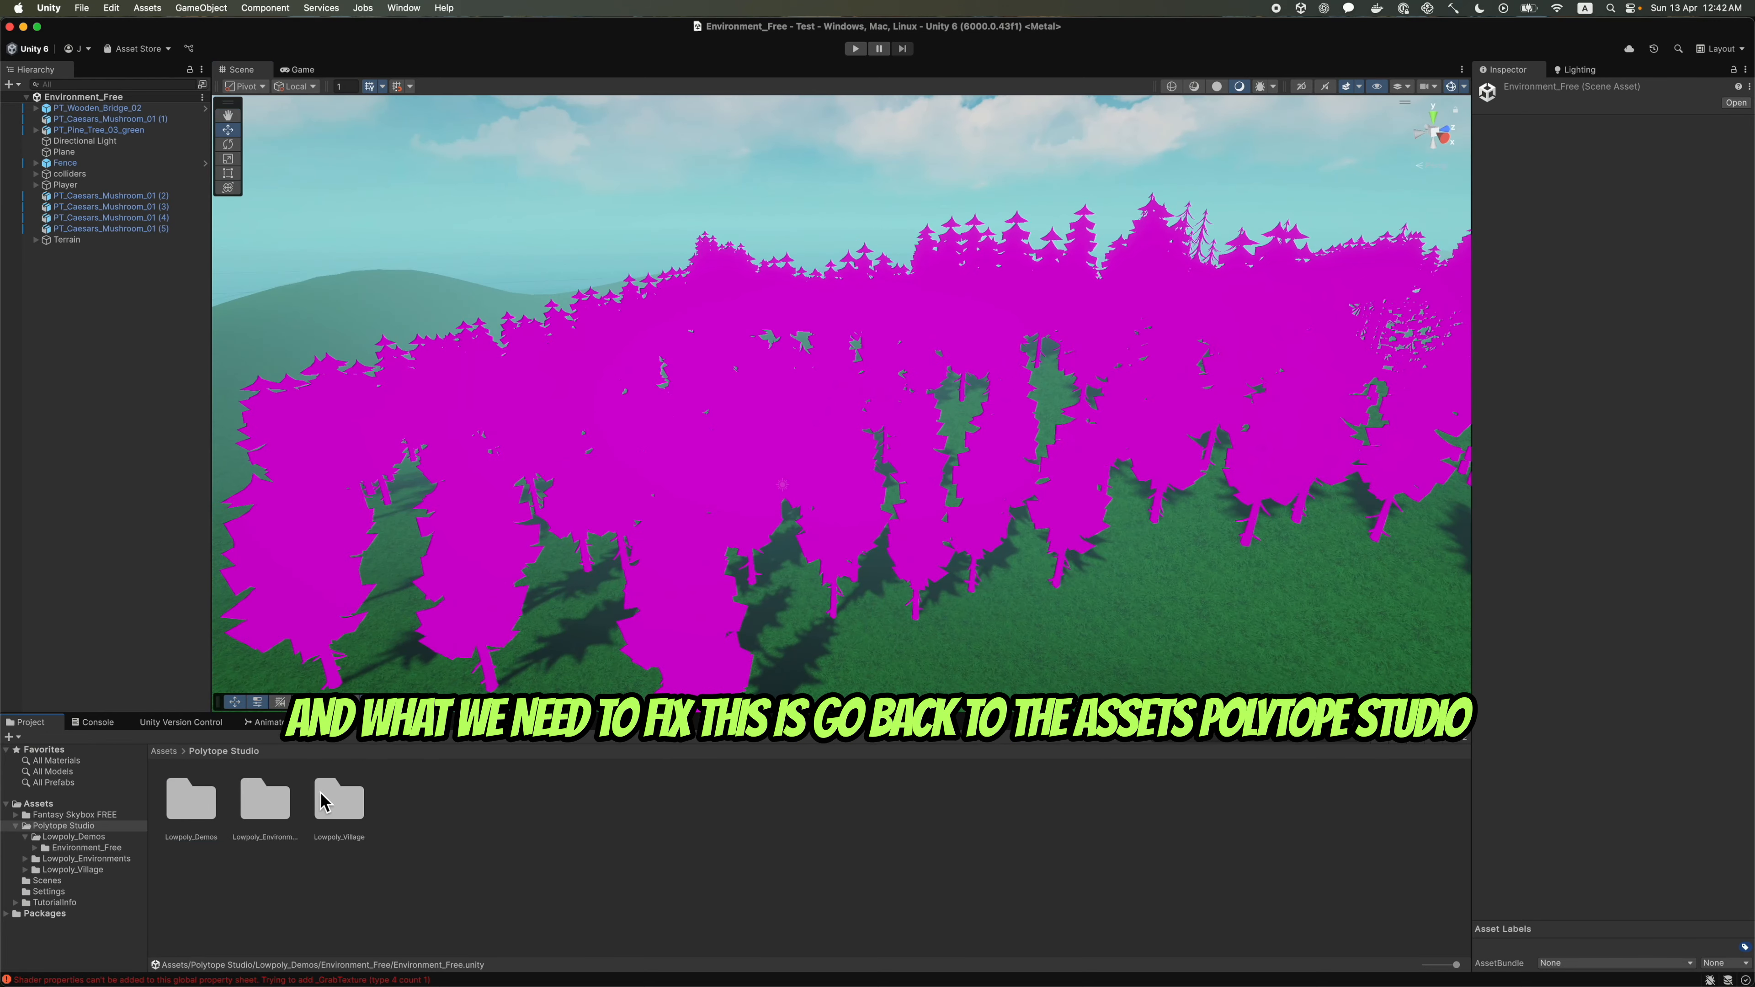
left_click(264, 802)
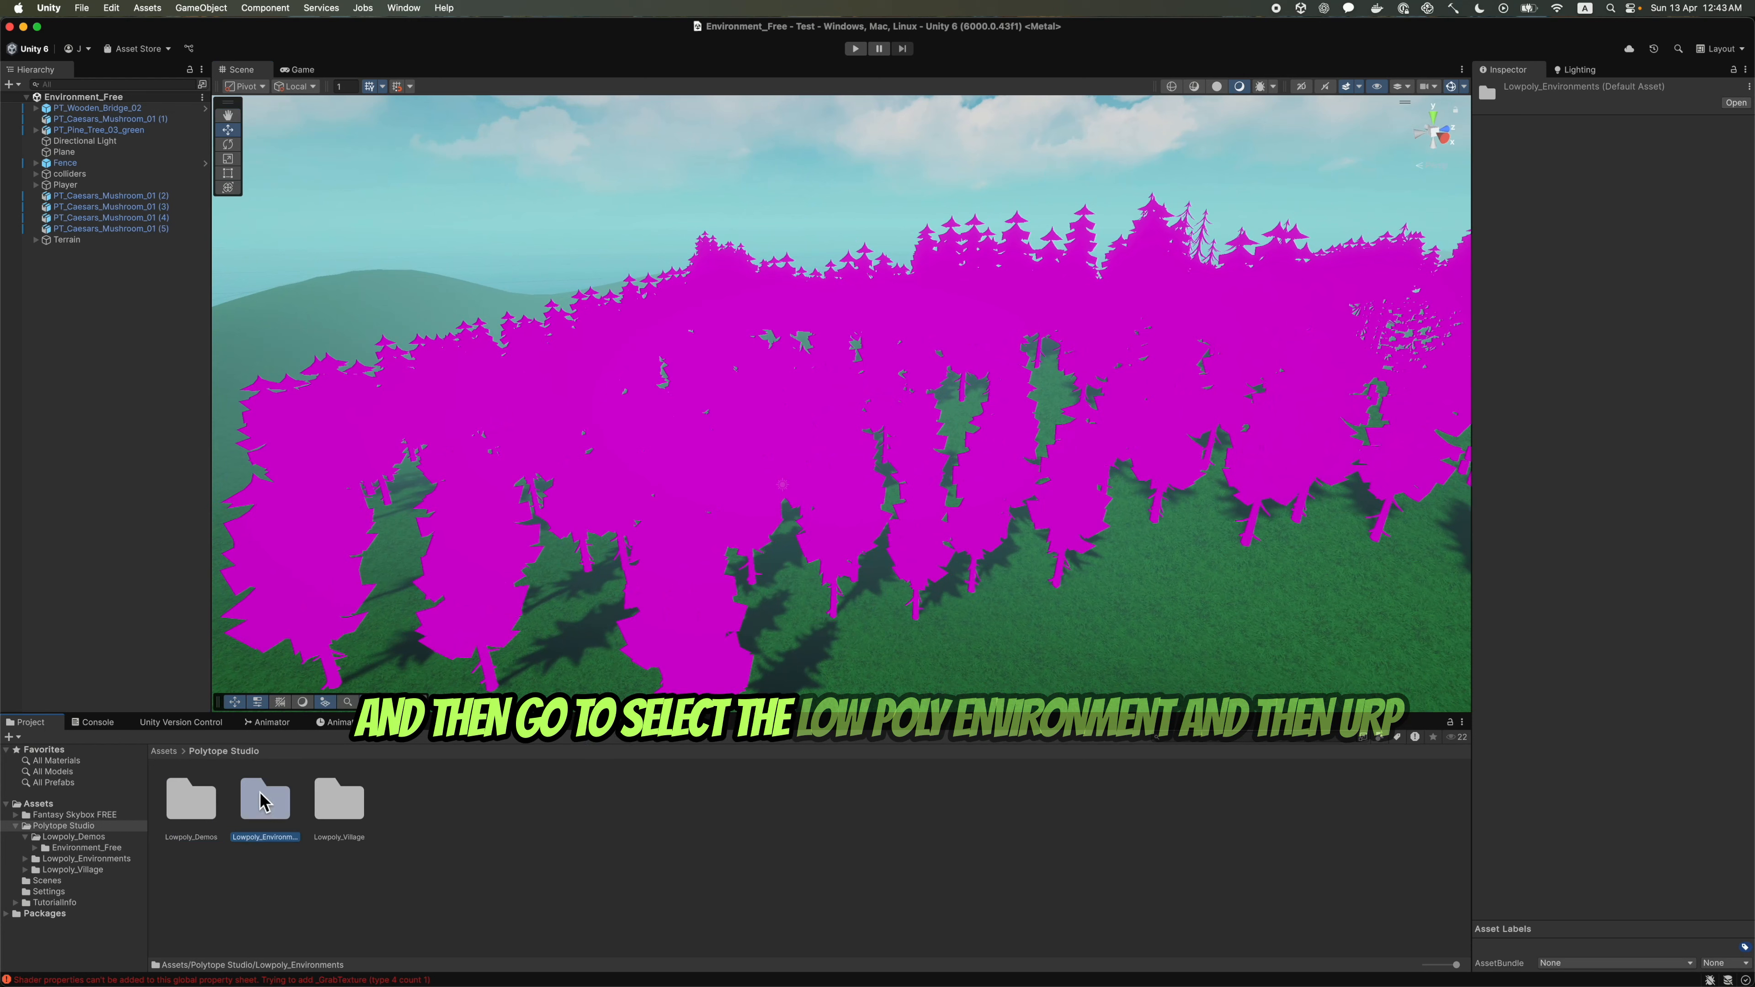
double_click(265, 803)
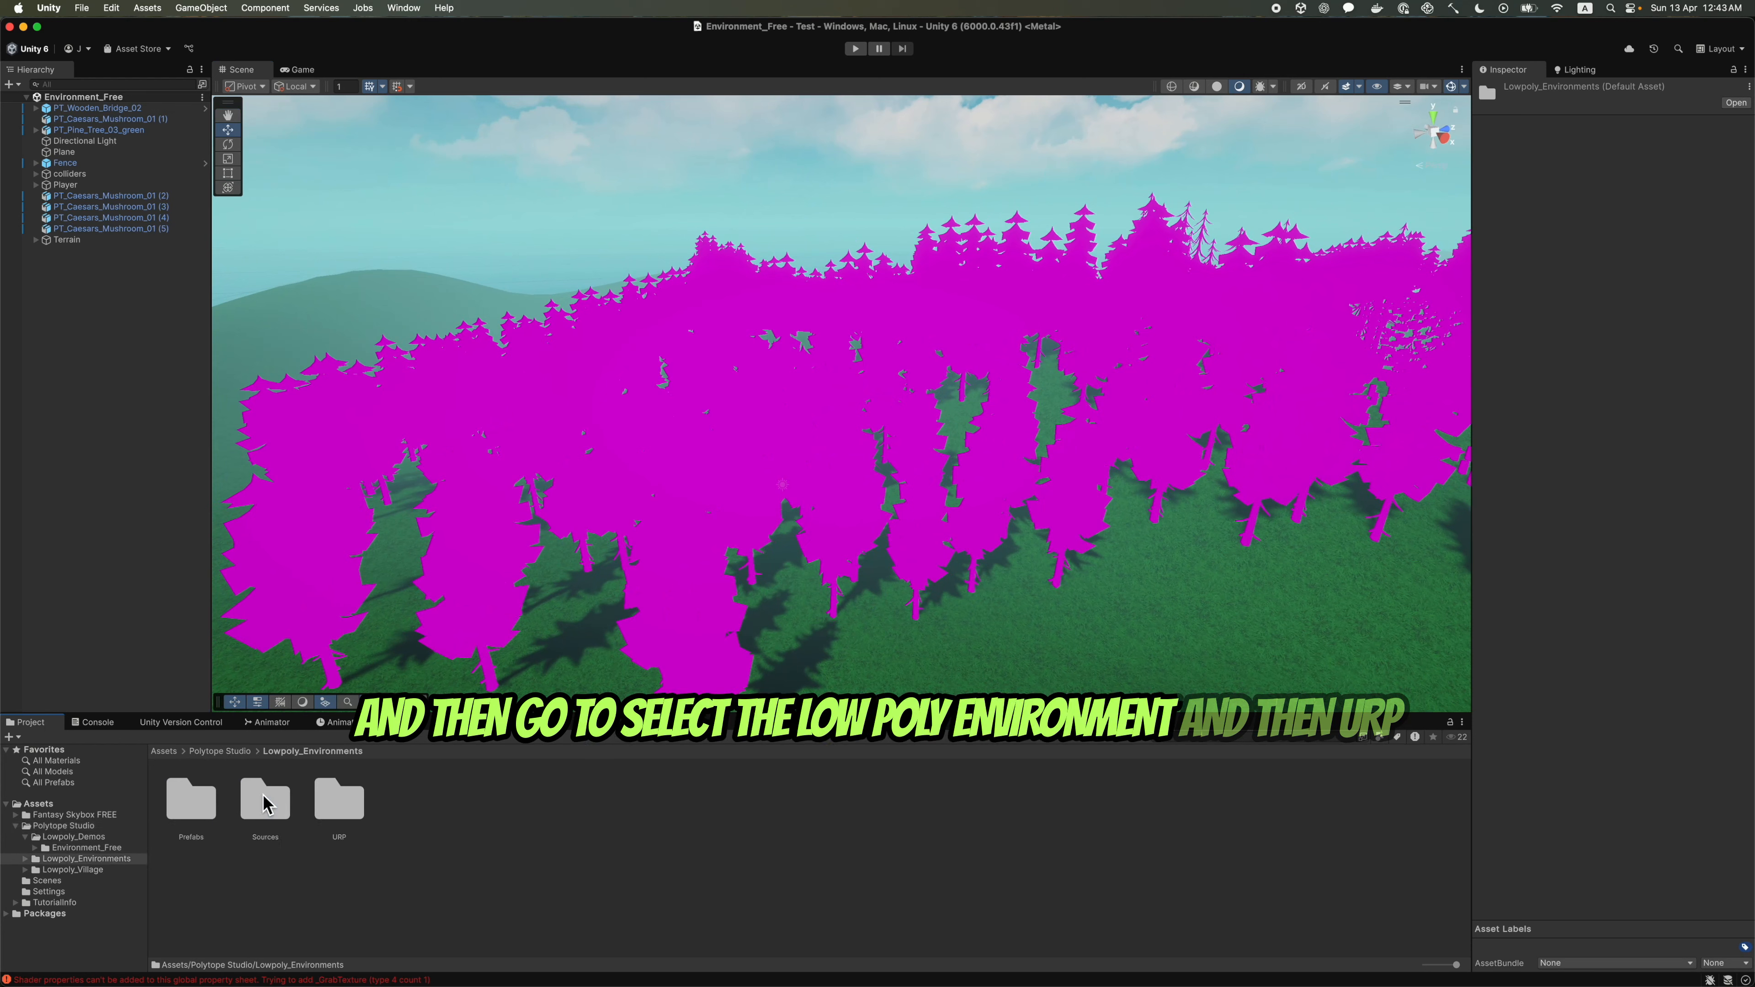
double_click(350, 806)
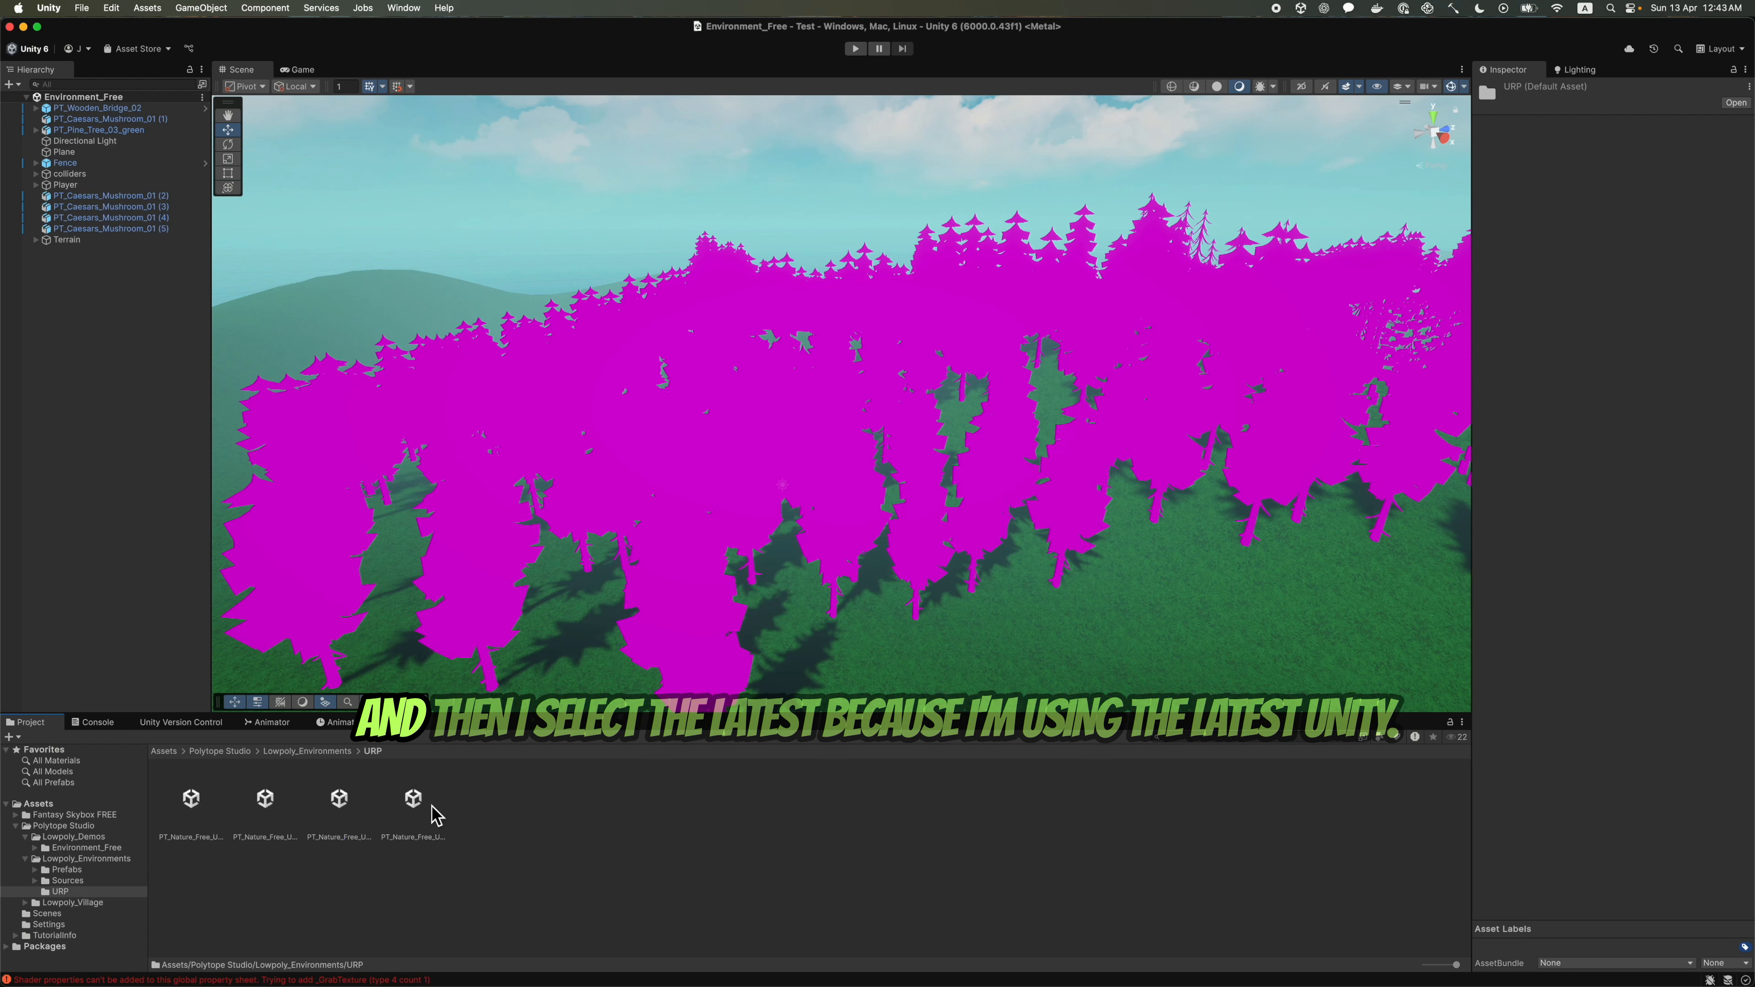
left_click(414, 802)
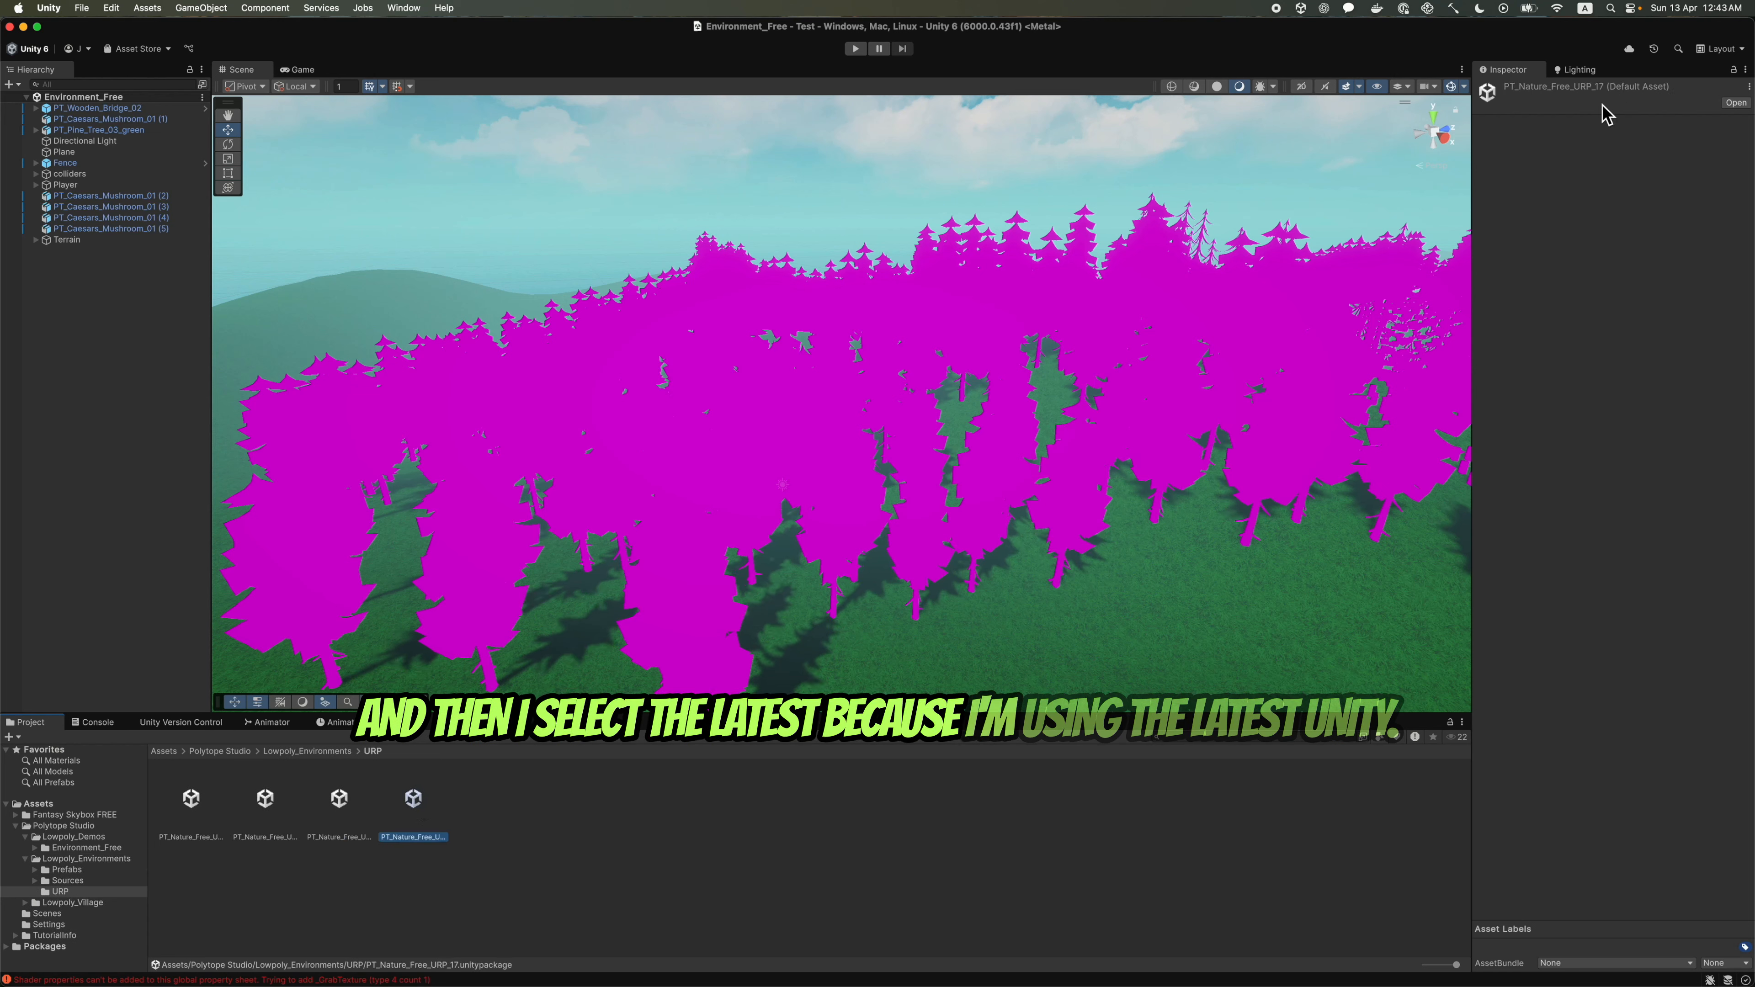
double_click(413, 803)
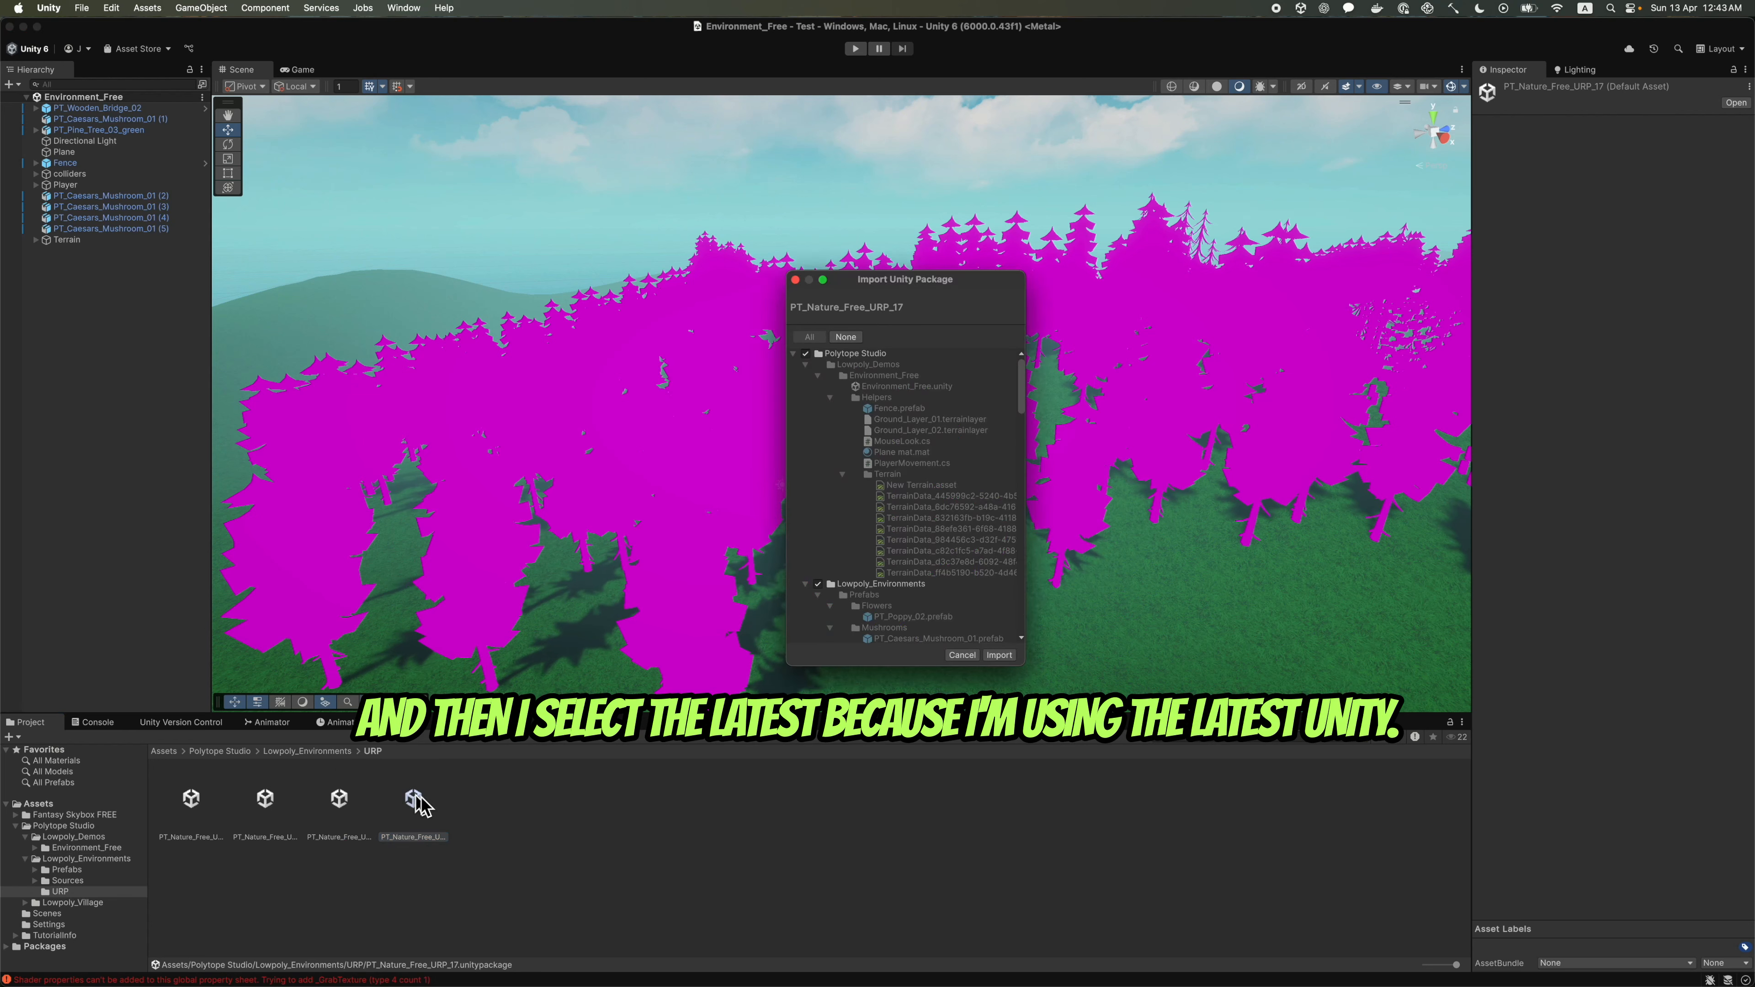
left_click(1006, 665)
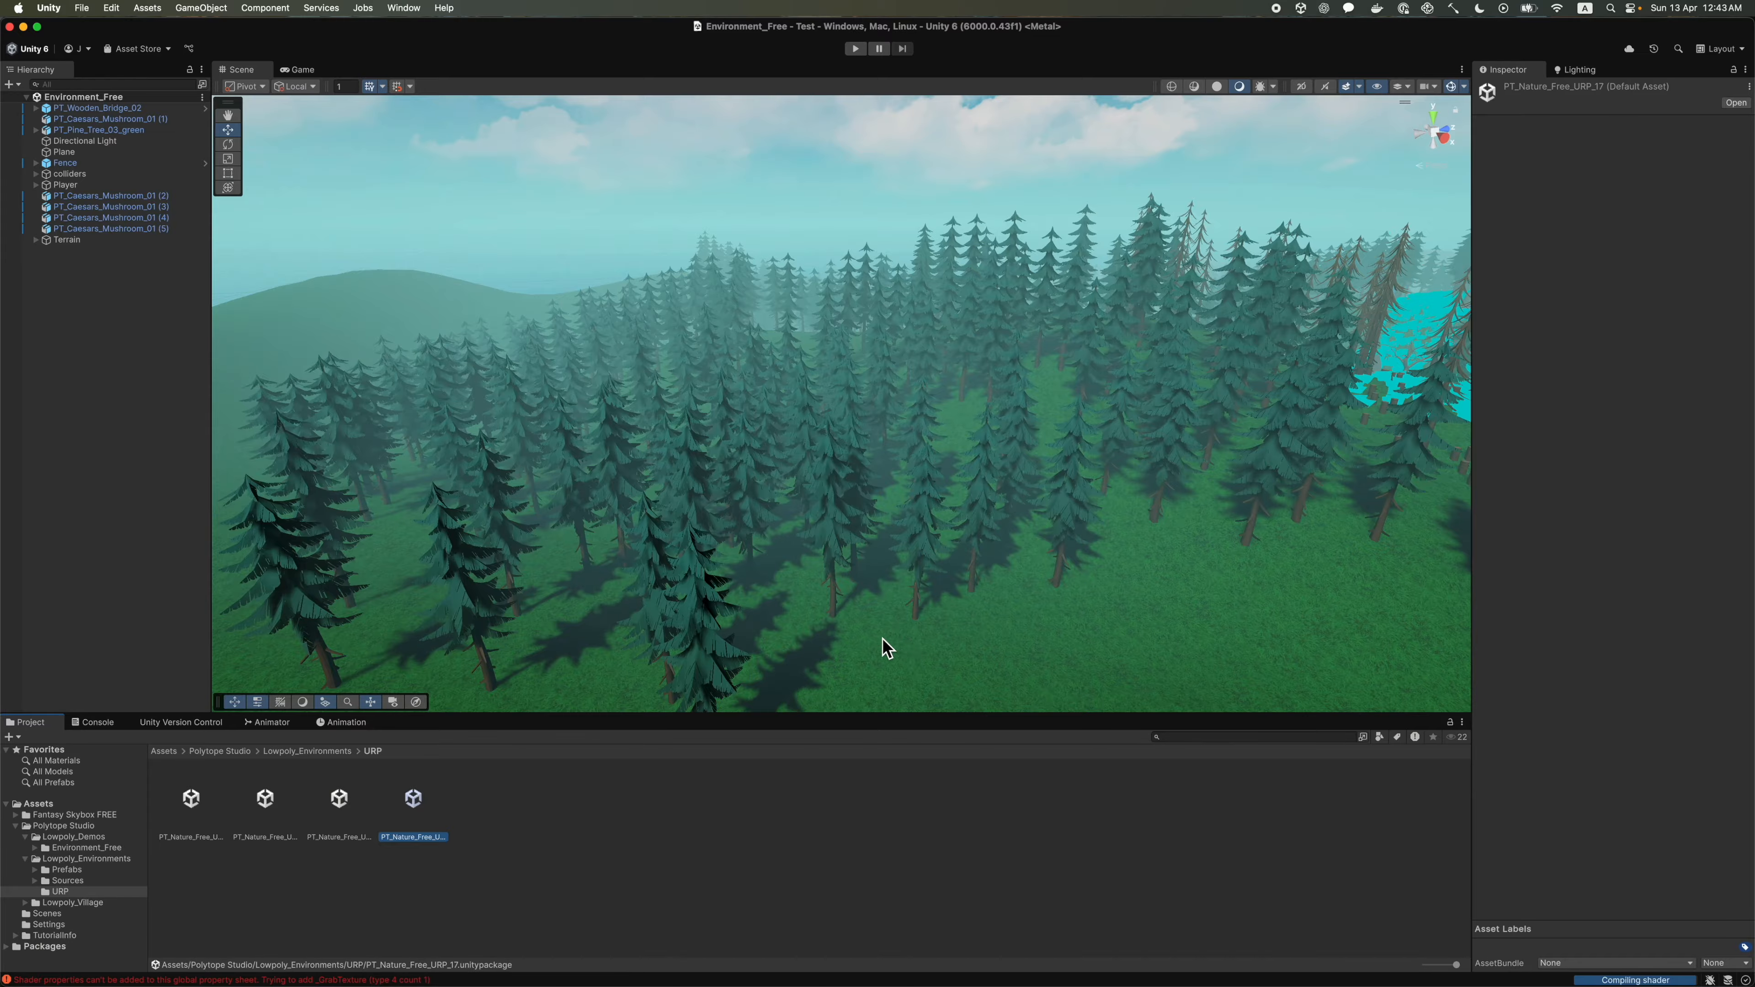
- Frame the Player object in the scene view, and run and stop the game to preview the environment
right_click_drag(884, 634, 1164, 643)
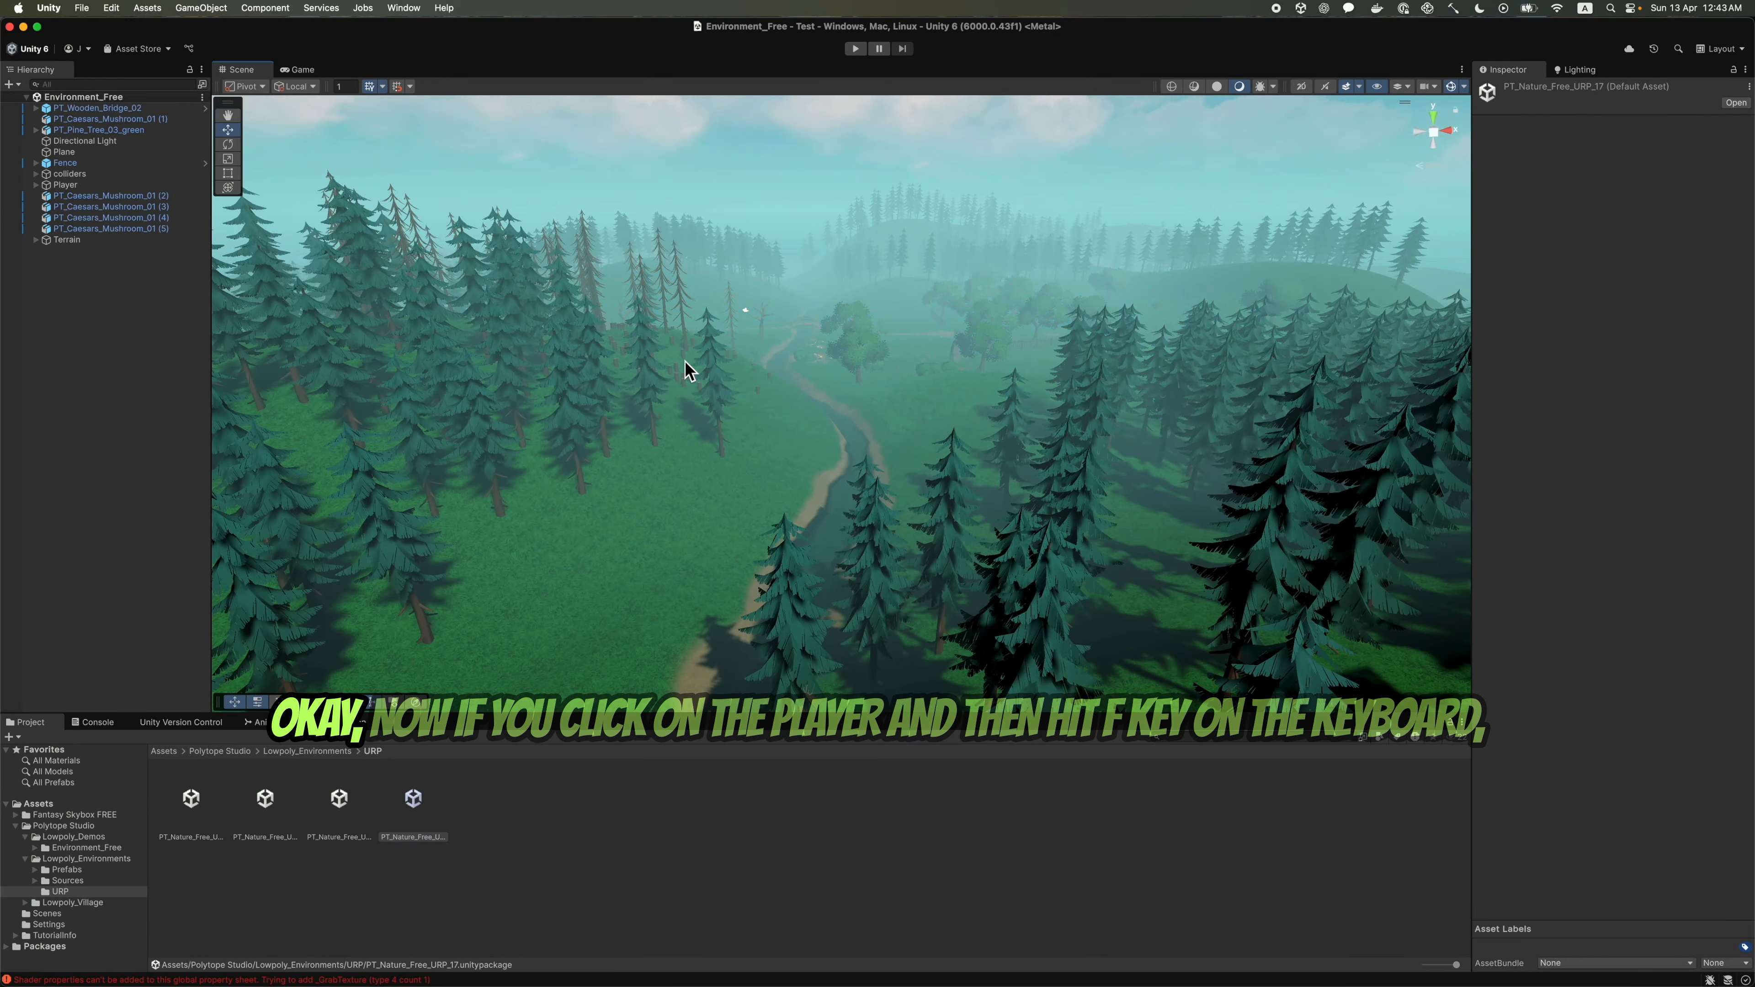
left_click(66, 185)
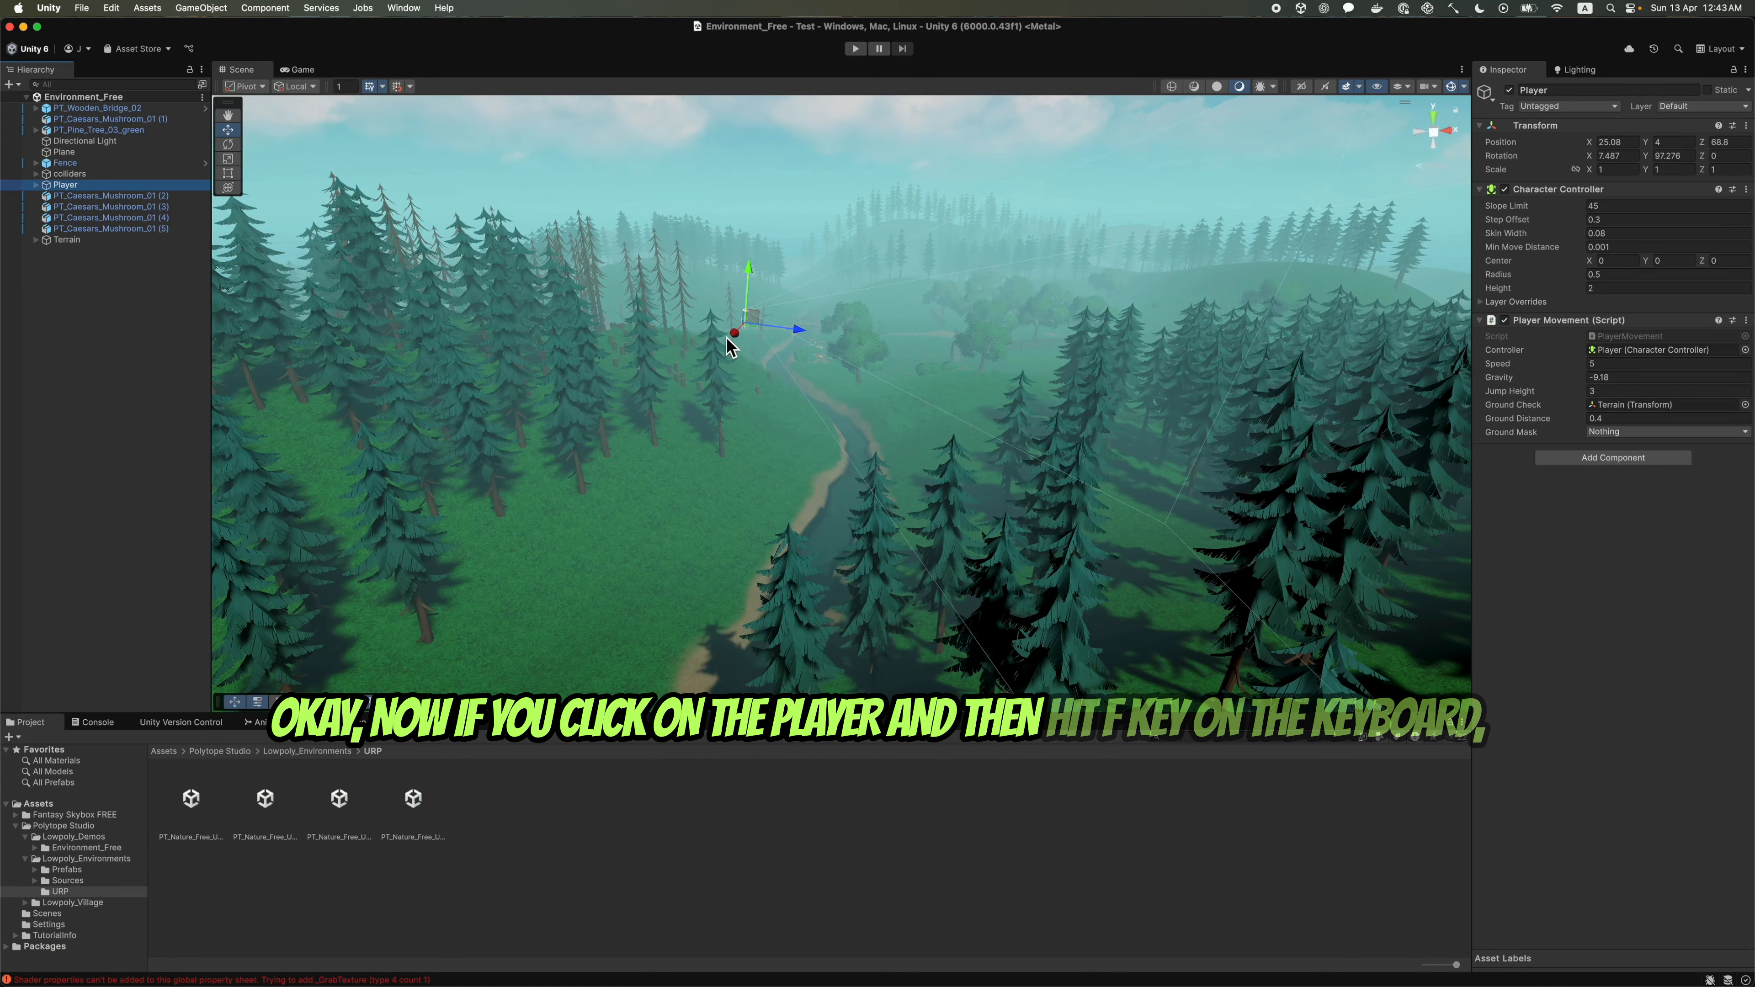
key("f")
right_click_drag(621, 367, 928, 402)
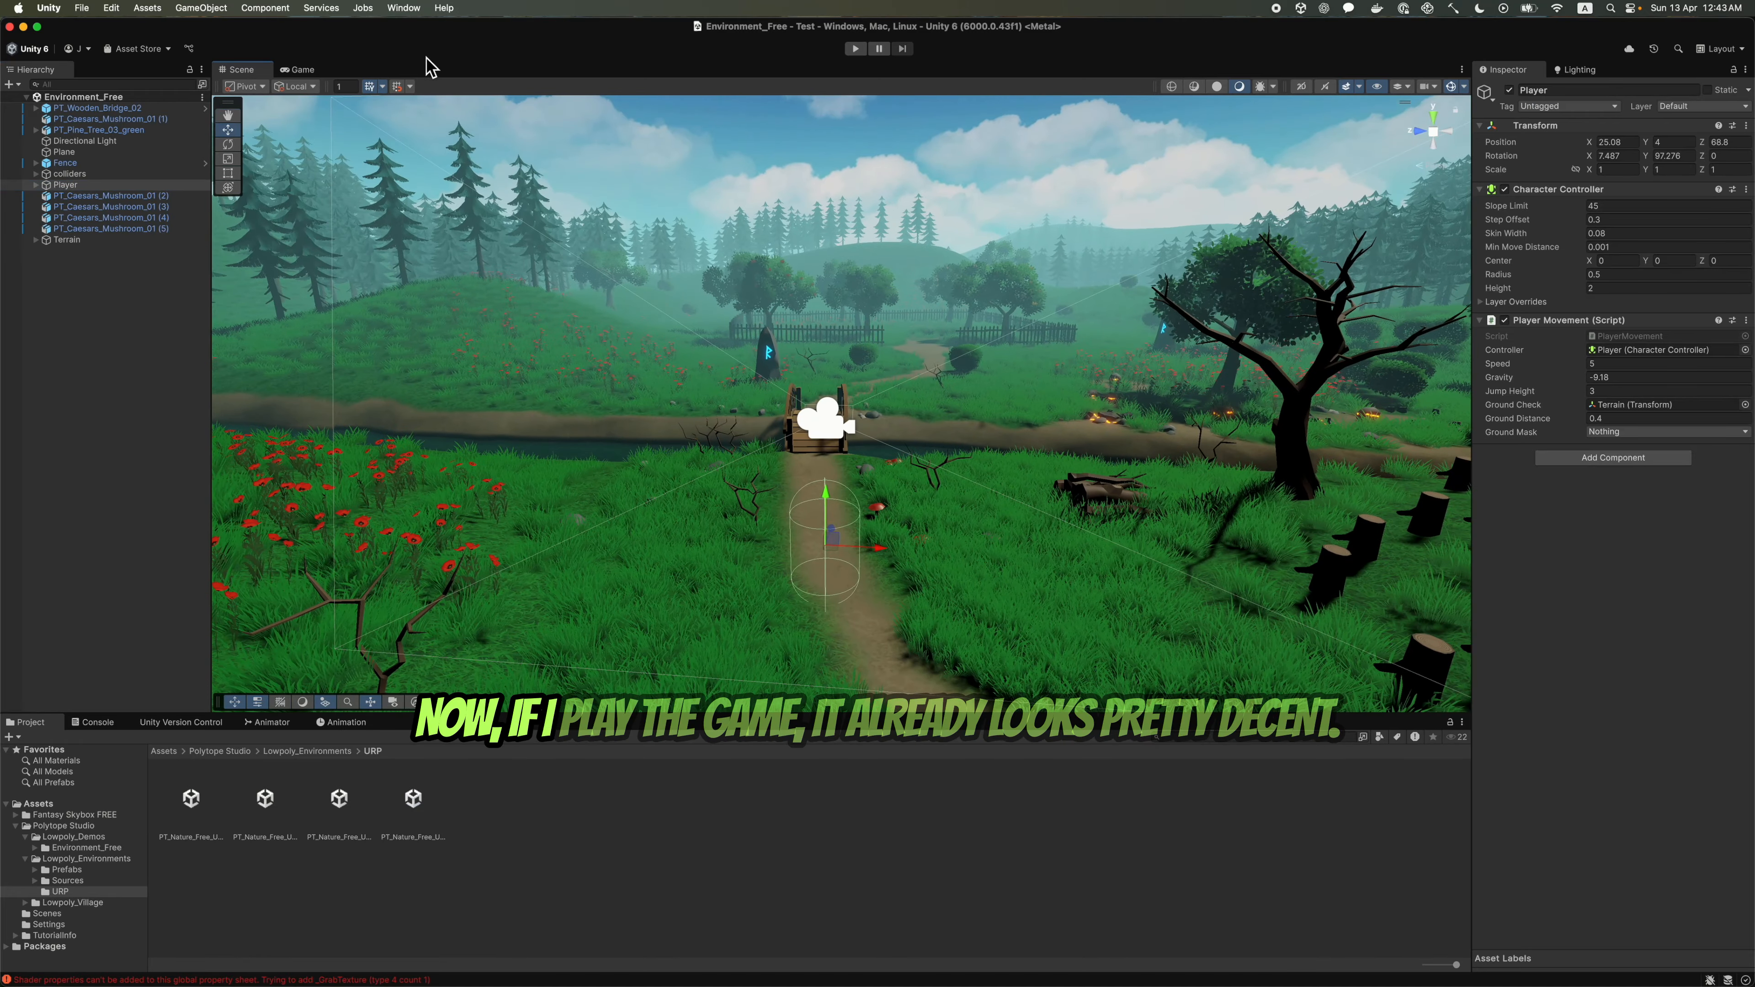
left_click(856, 48)
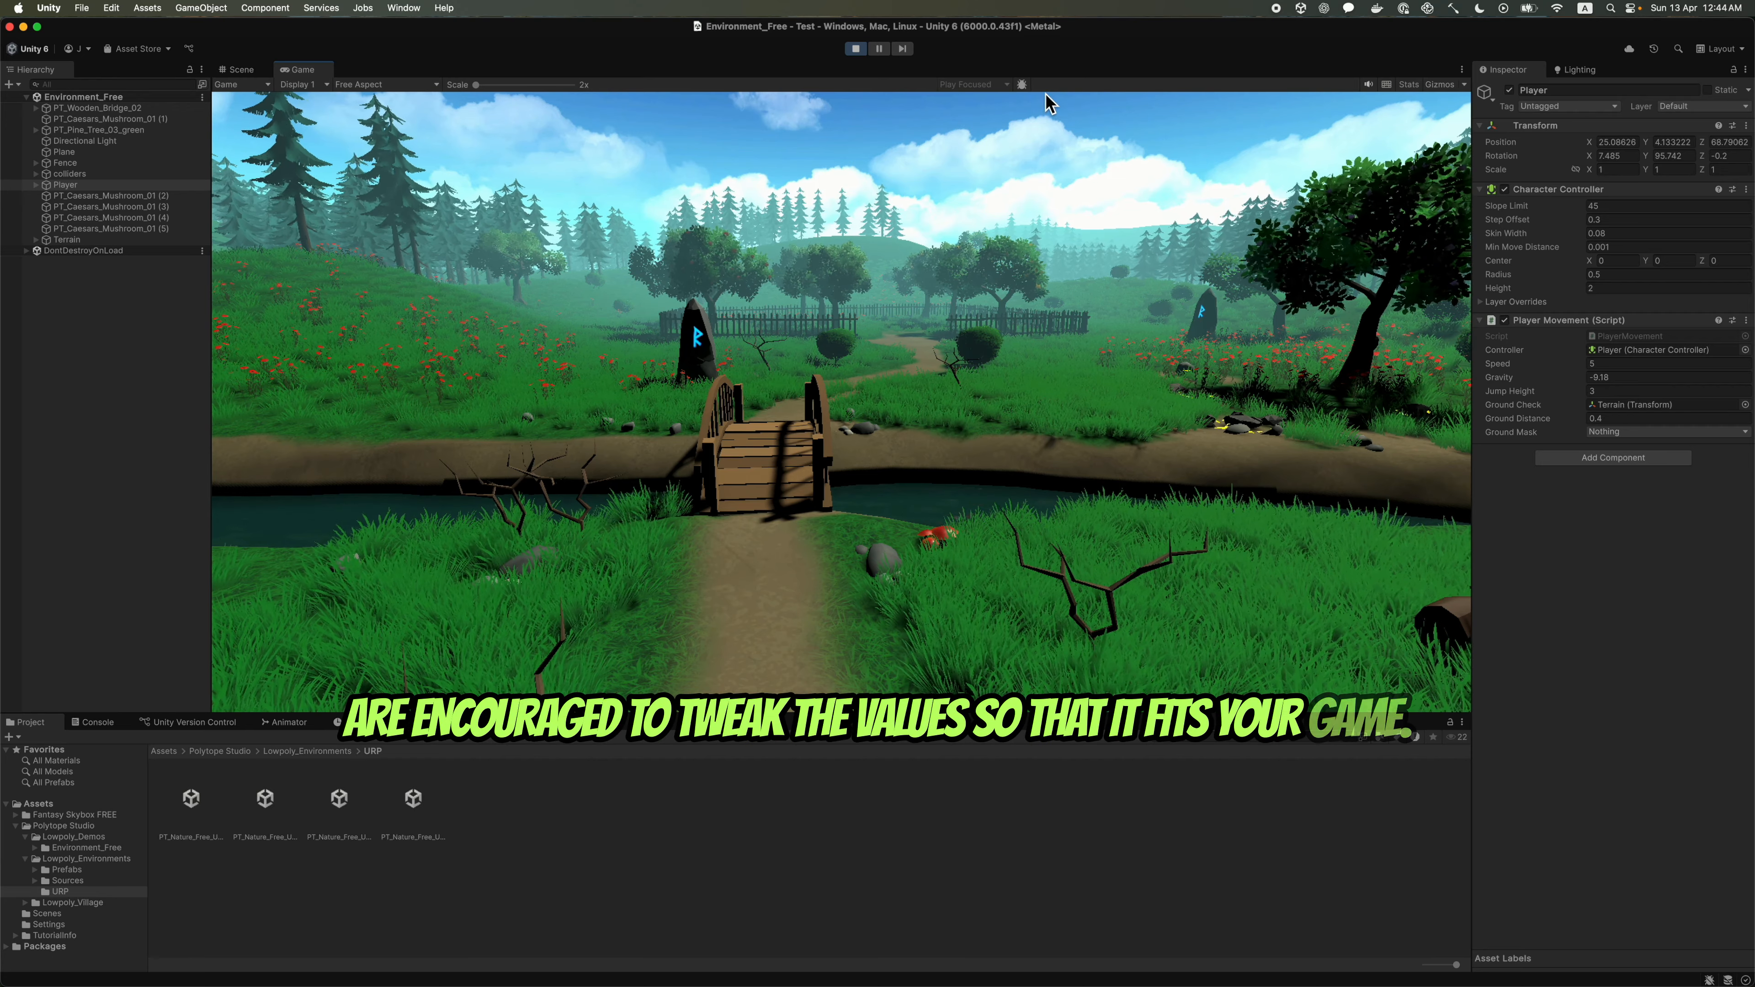
left_click(856, 48)
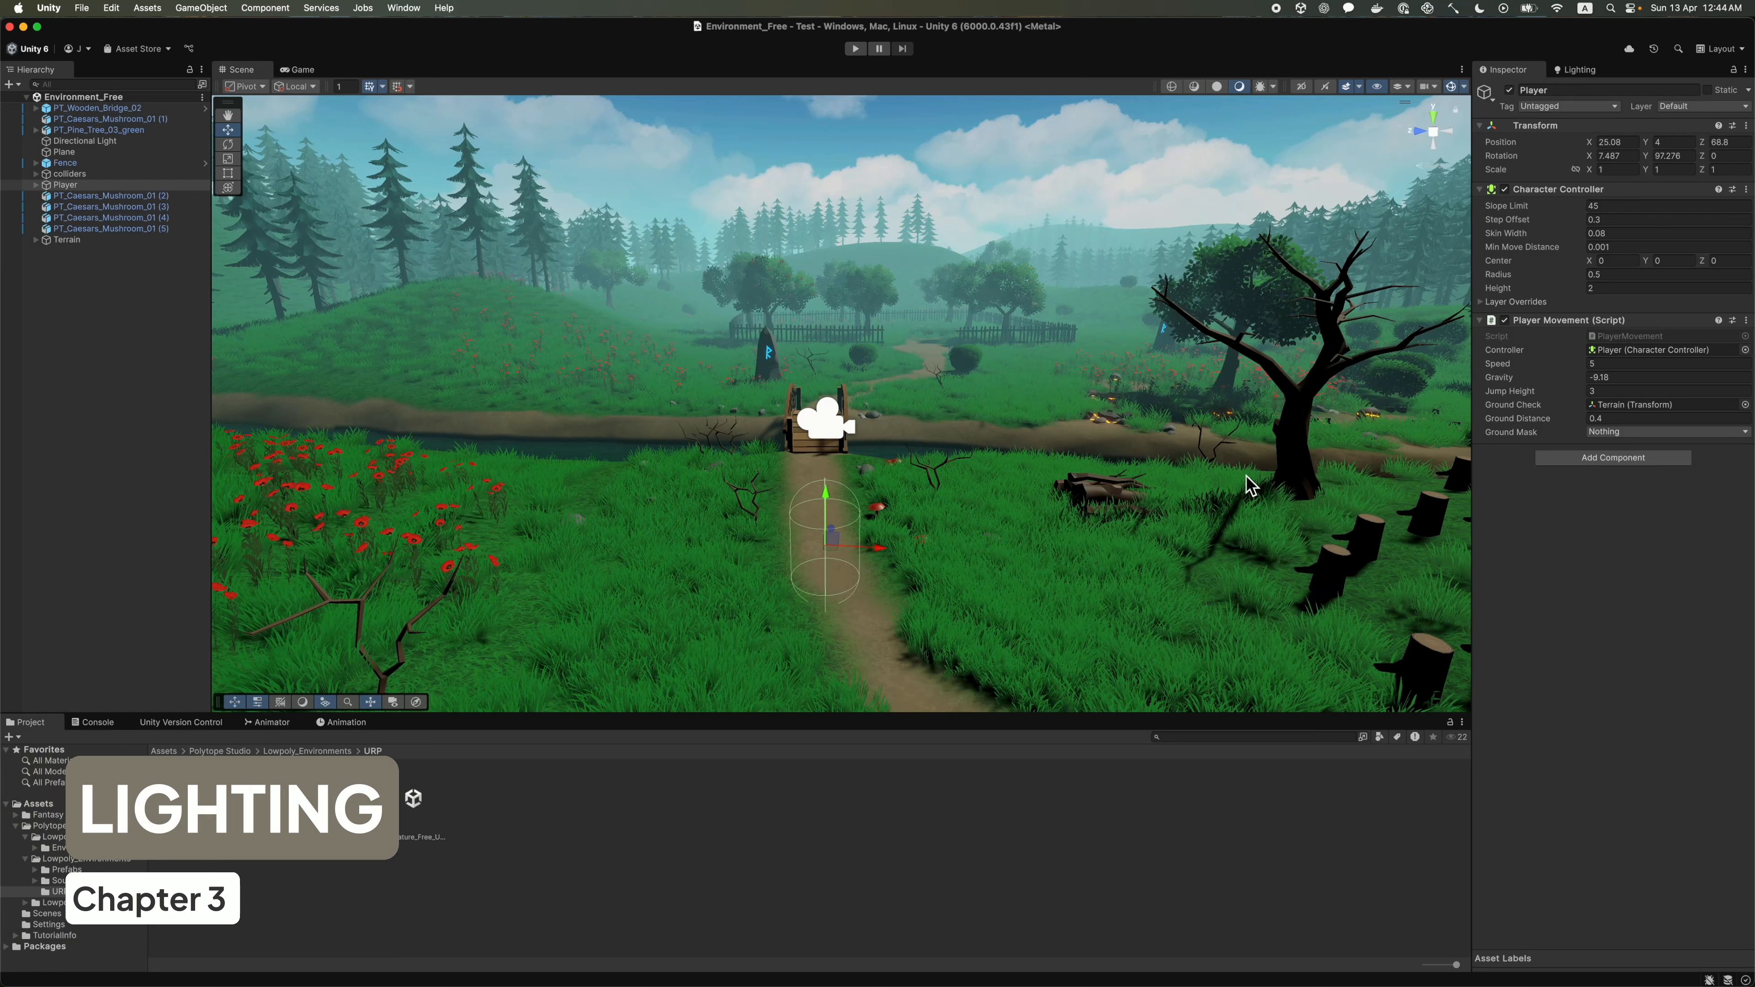
- Delete the Directional Light from the scene and open the Lighting settings
left_click(87, 142)
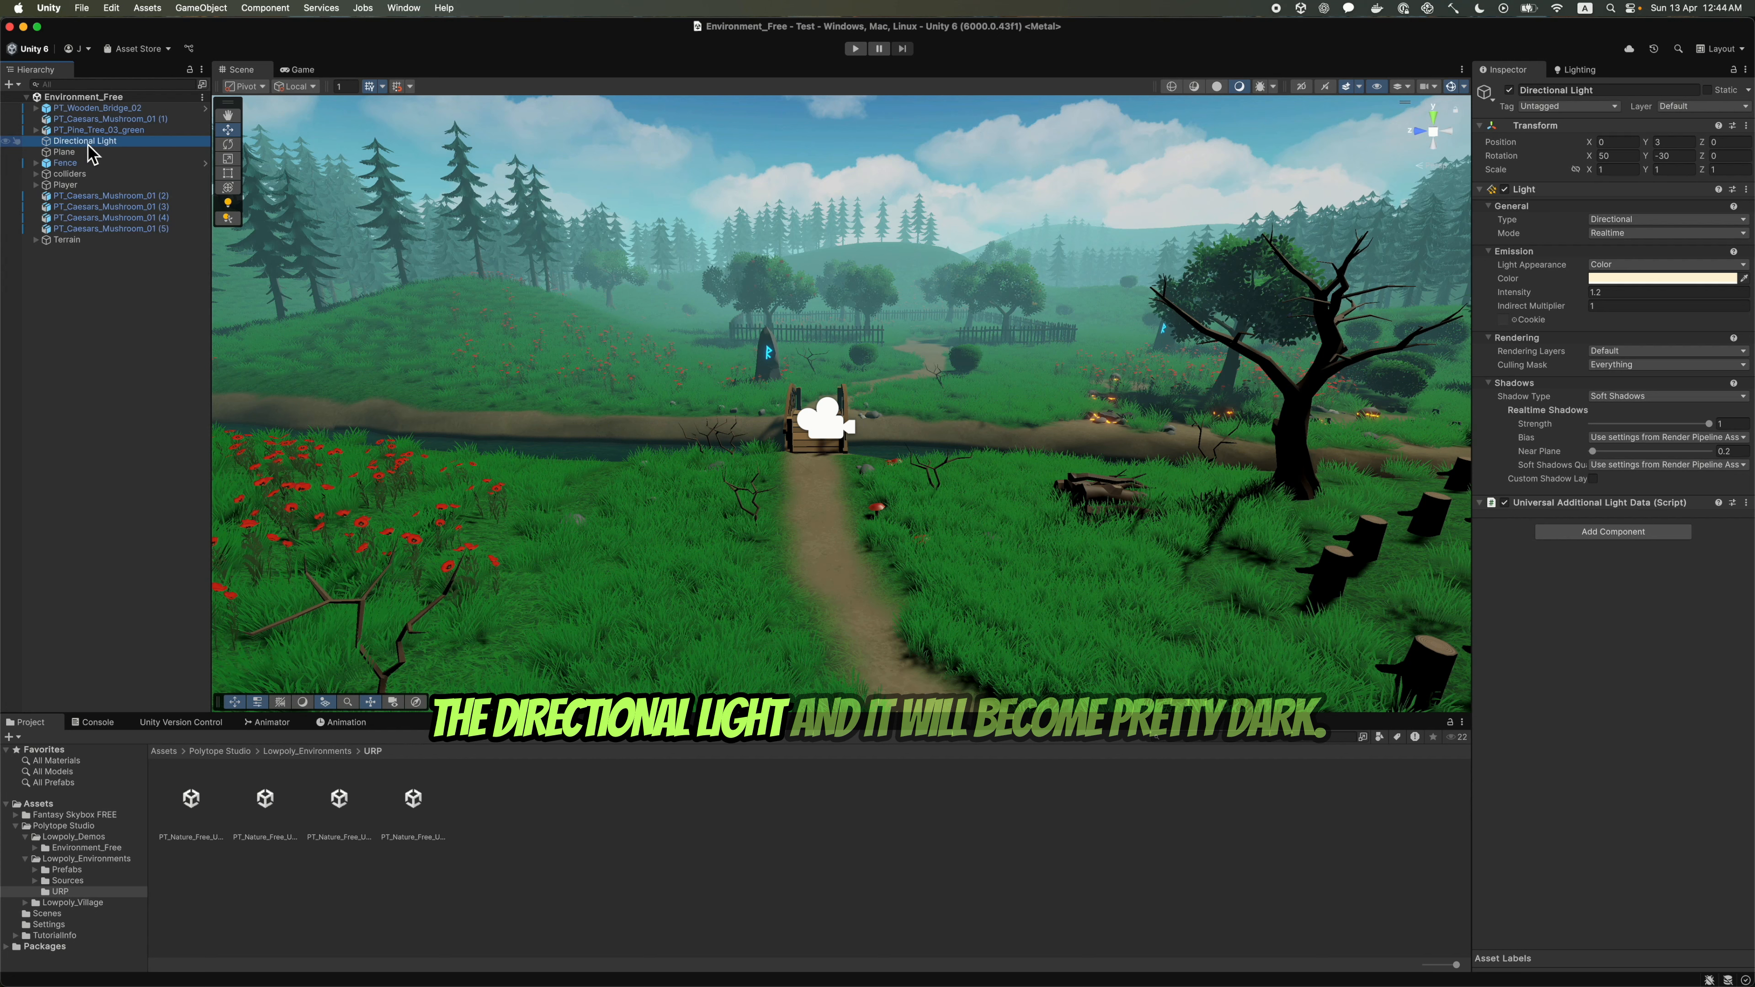
key("Delete")
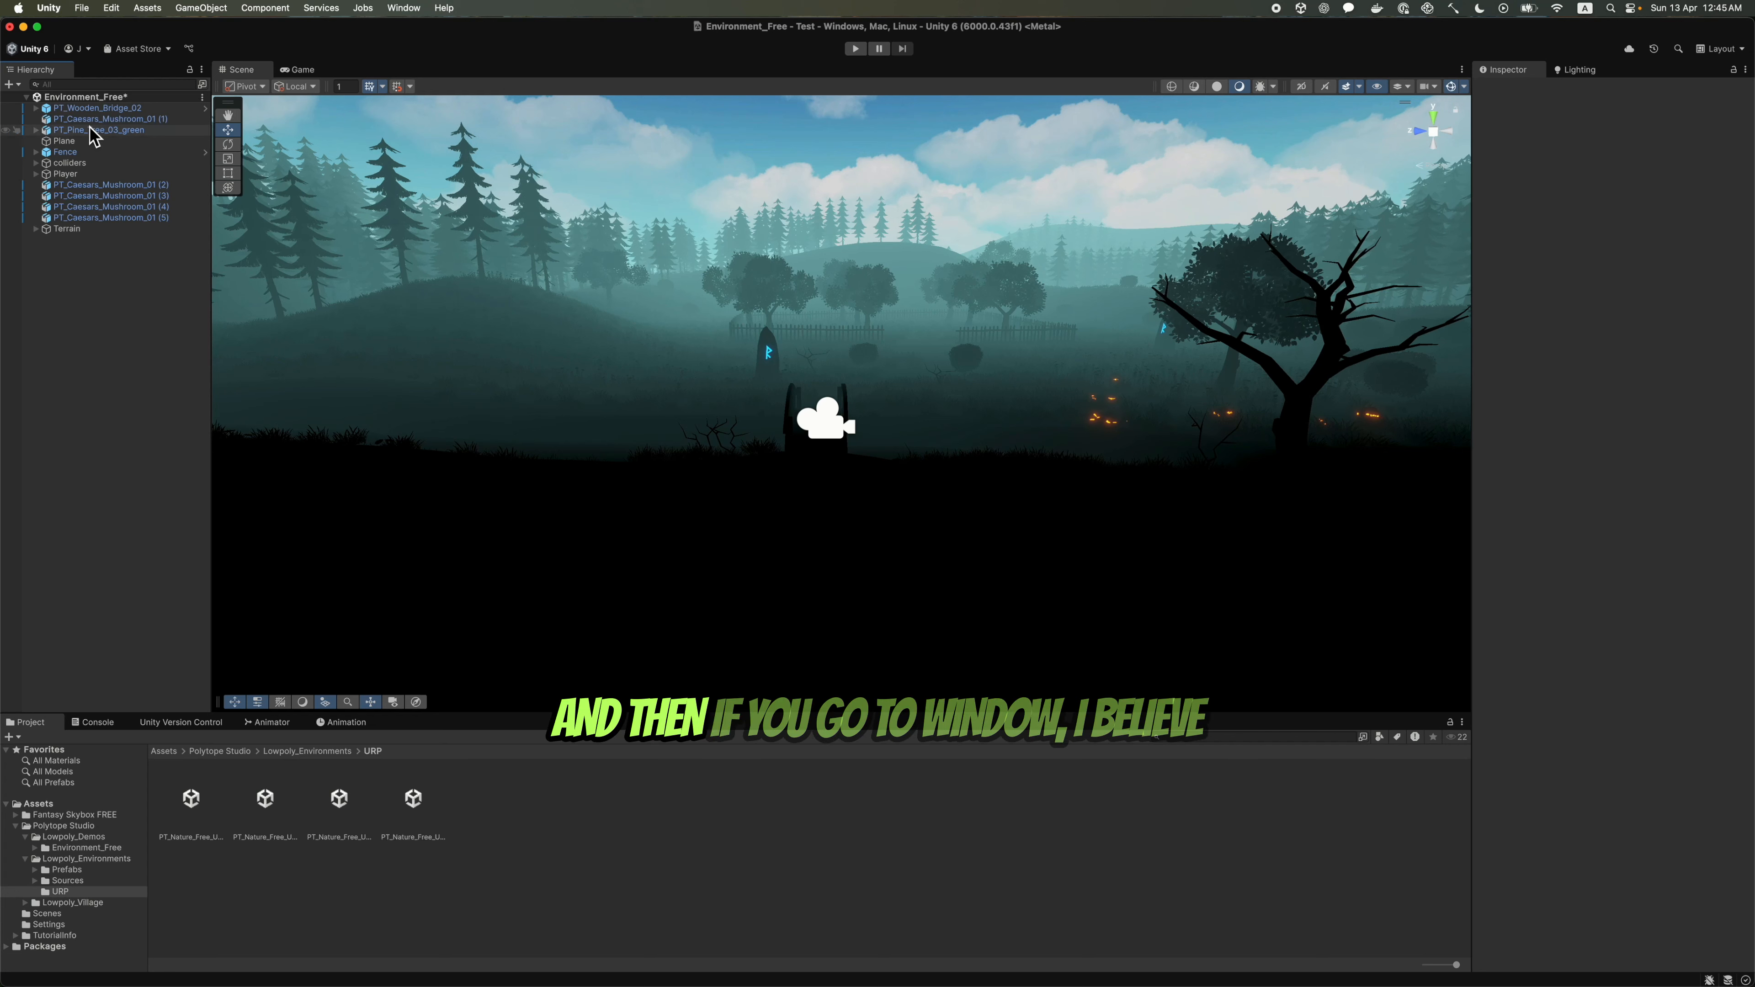
left_click(402, 8)
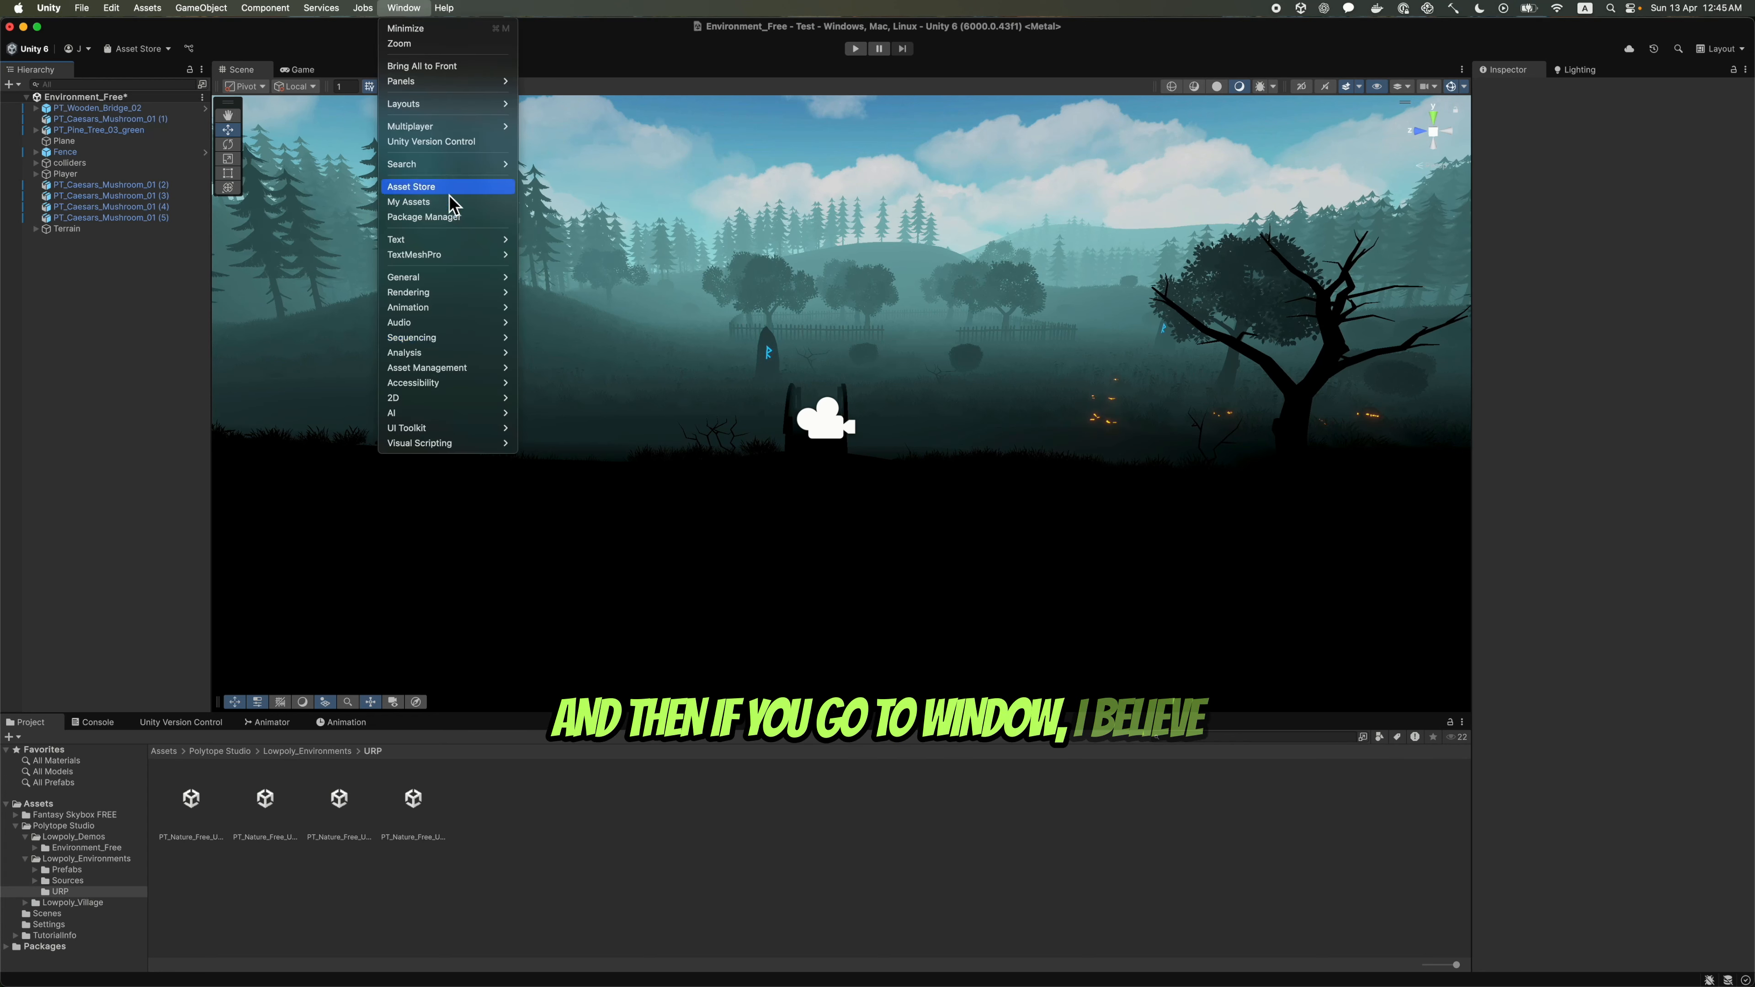
mouse_move(443, 291)
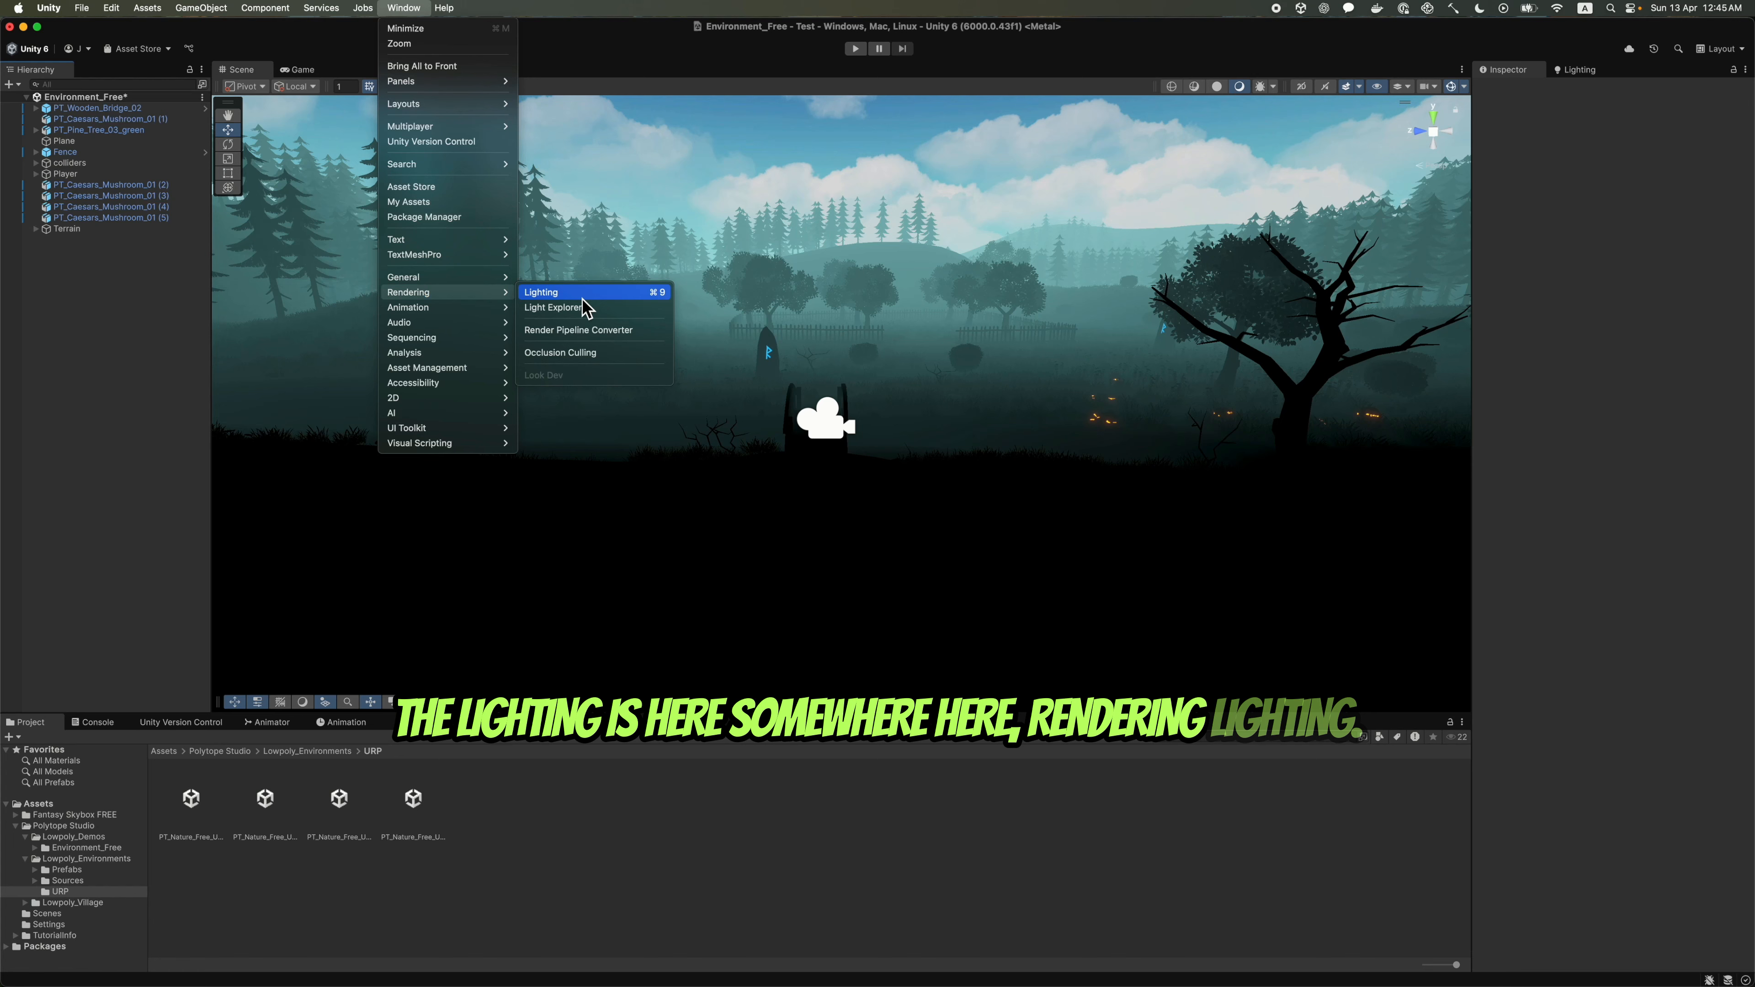
left_click(1632, 186)
left_click(1584, 70)
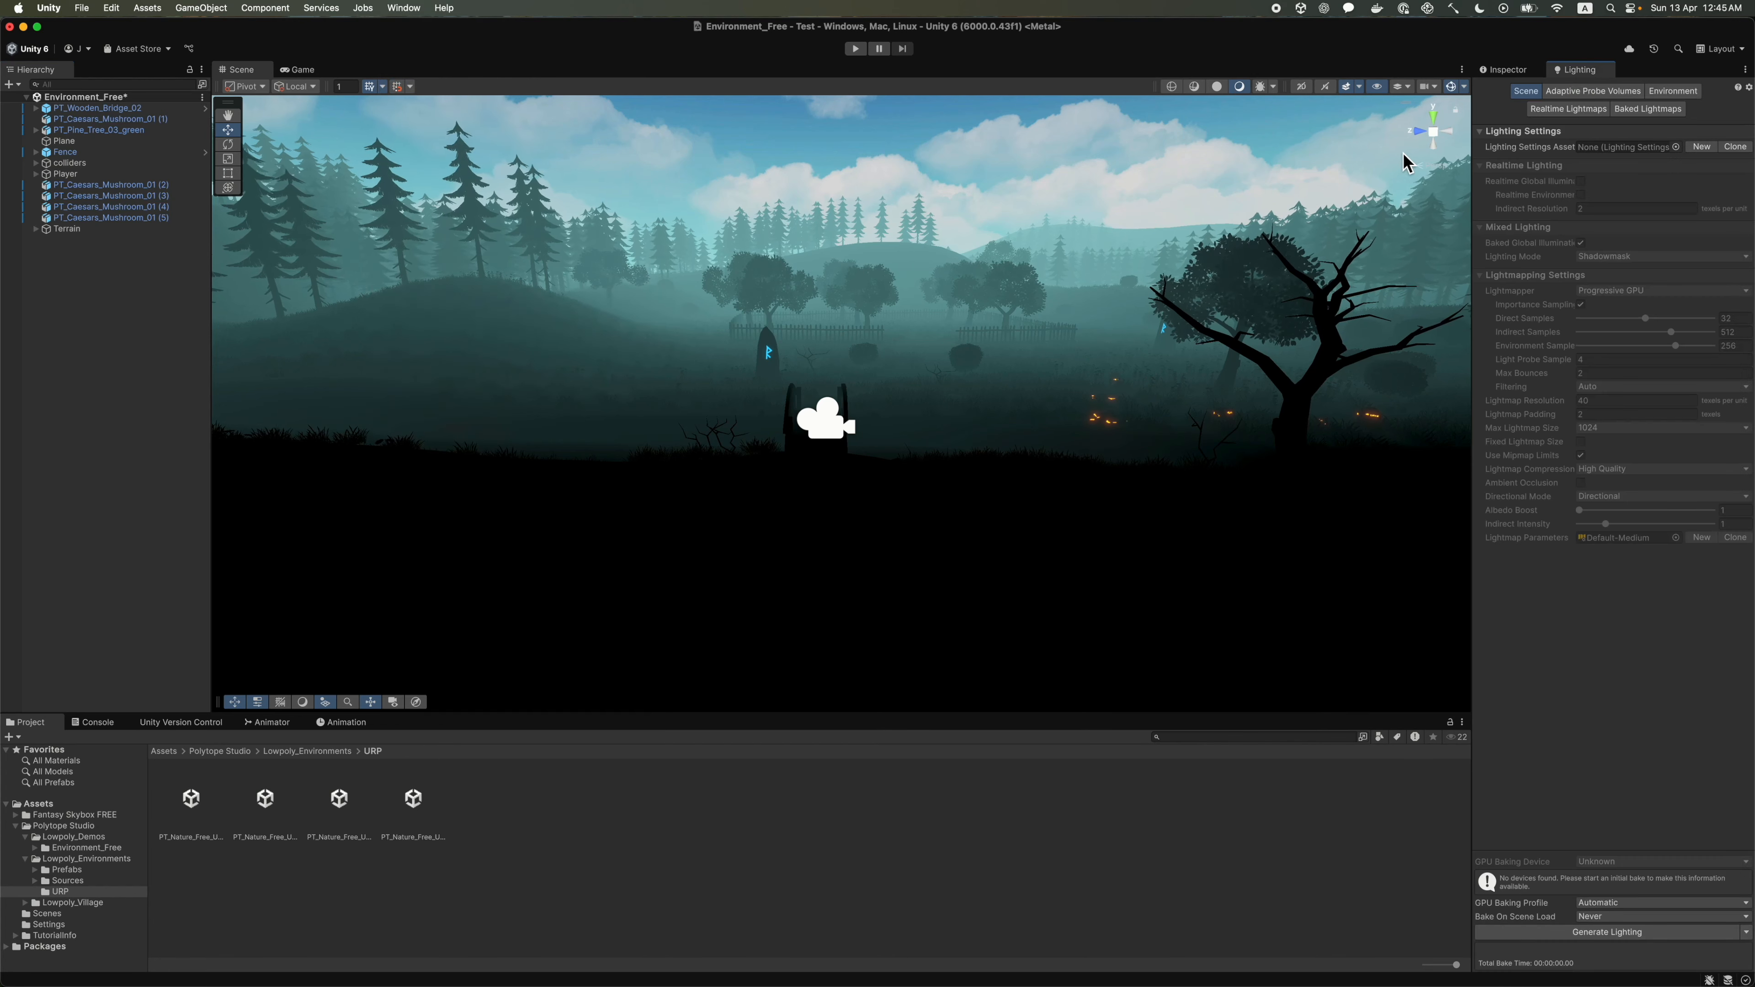
- Create a new lighting settings asset for the scene, keeping its default name
left_click(1674, 93)
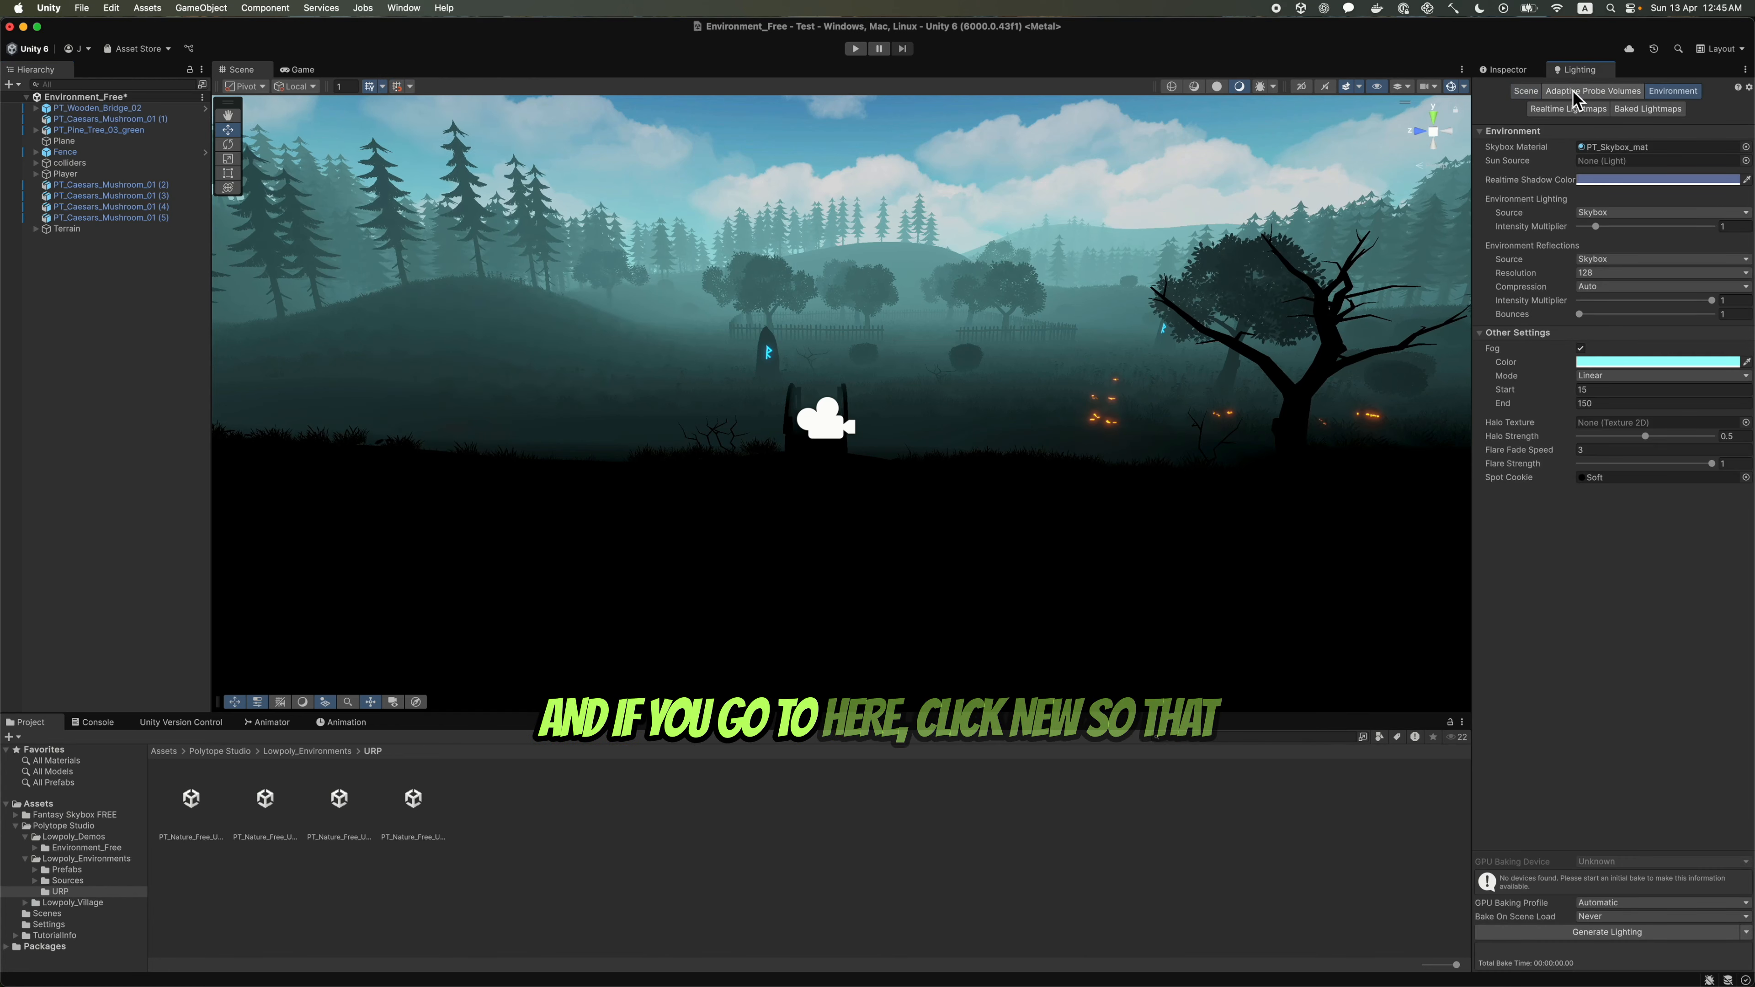
left_click(1526, 93)
left_click(1701, 146)
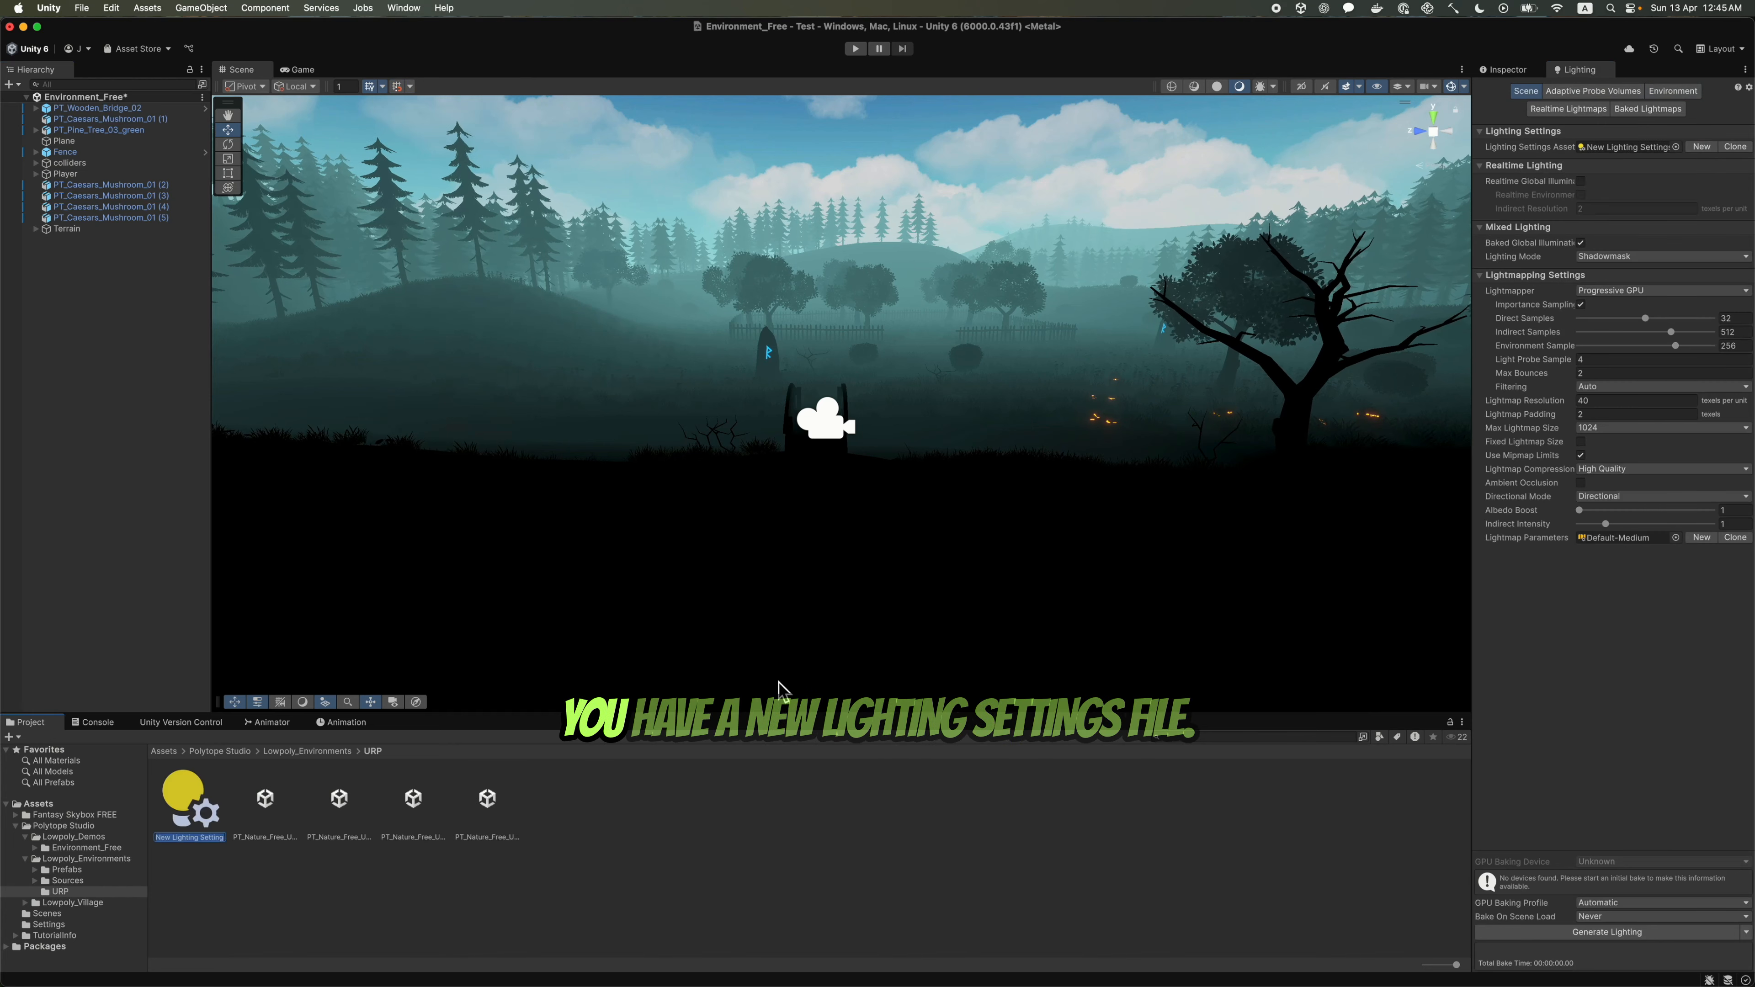
left_click(190, 795)
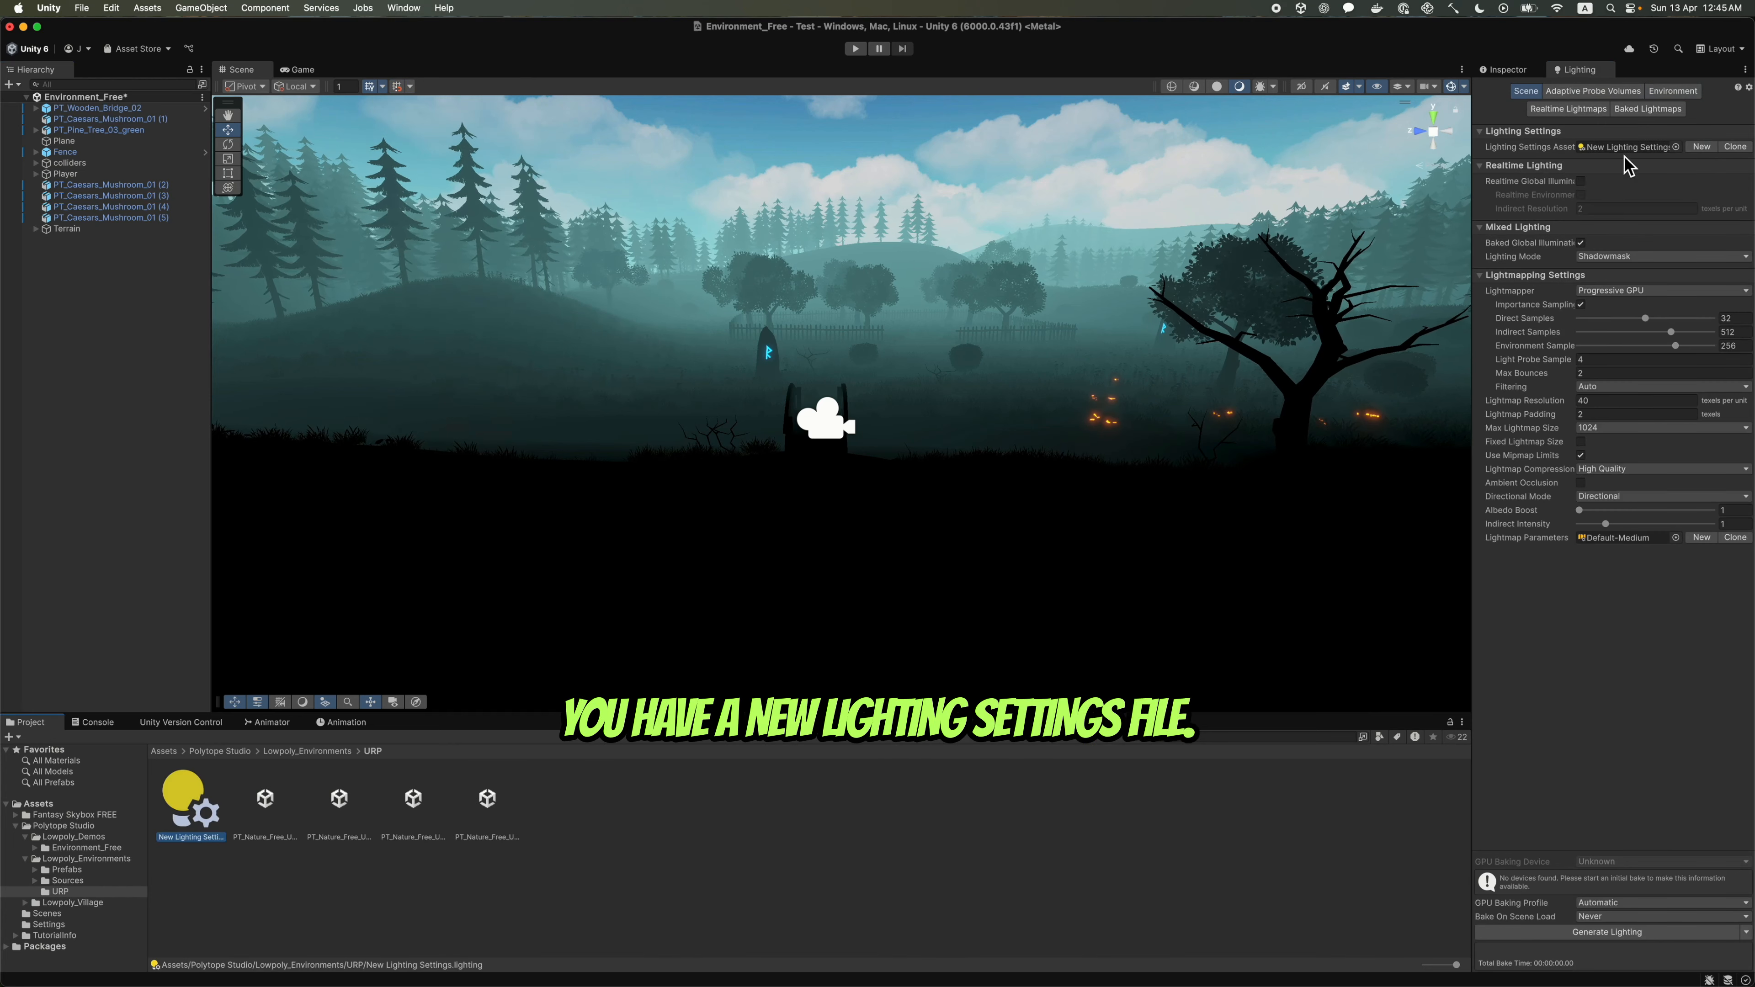
- Clear the environment's skybox material by setting it to None
left_click(1692, 94)
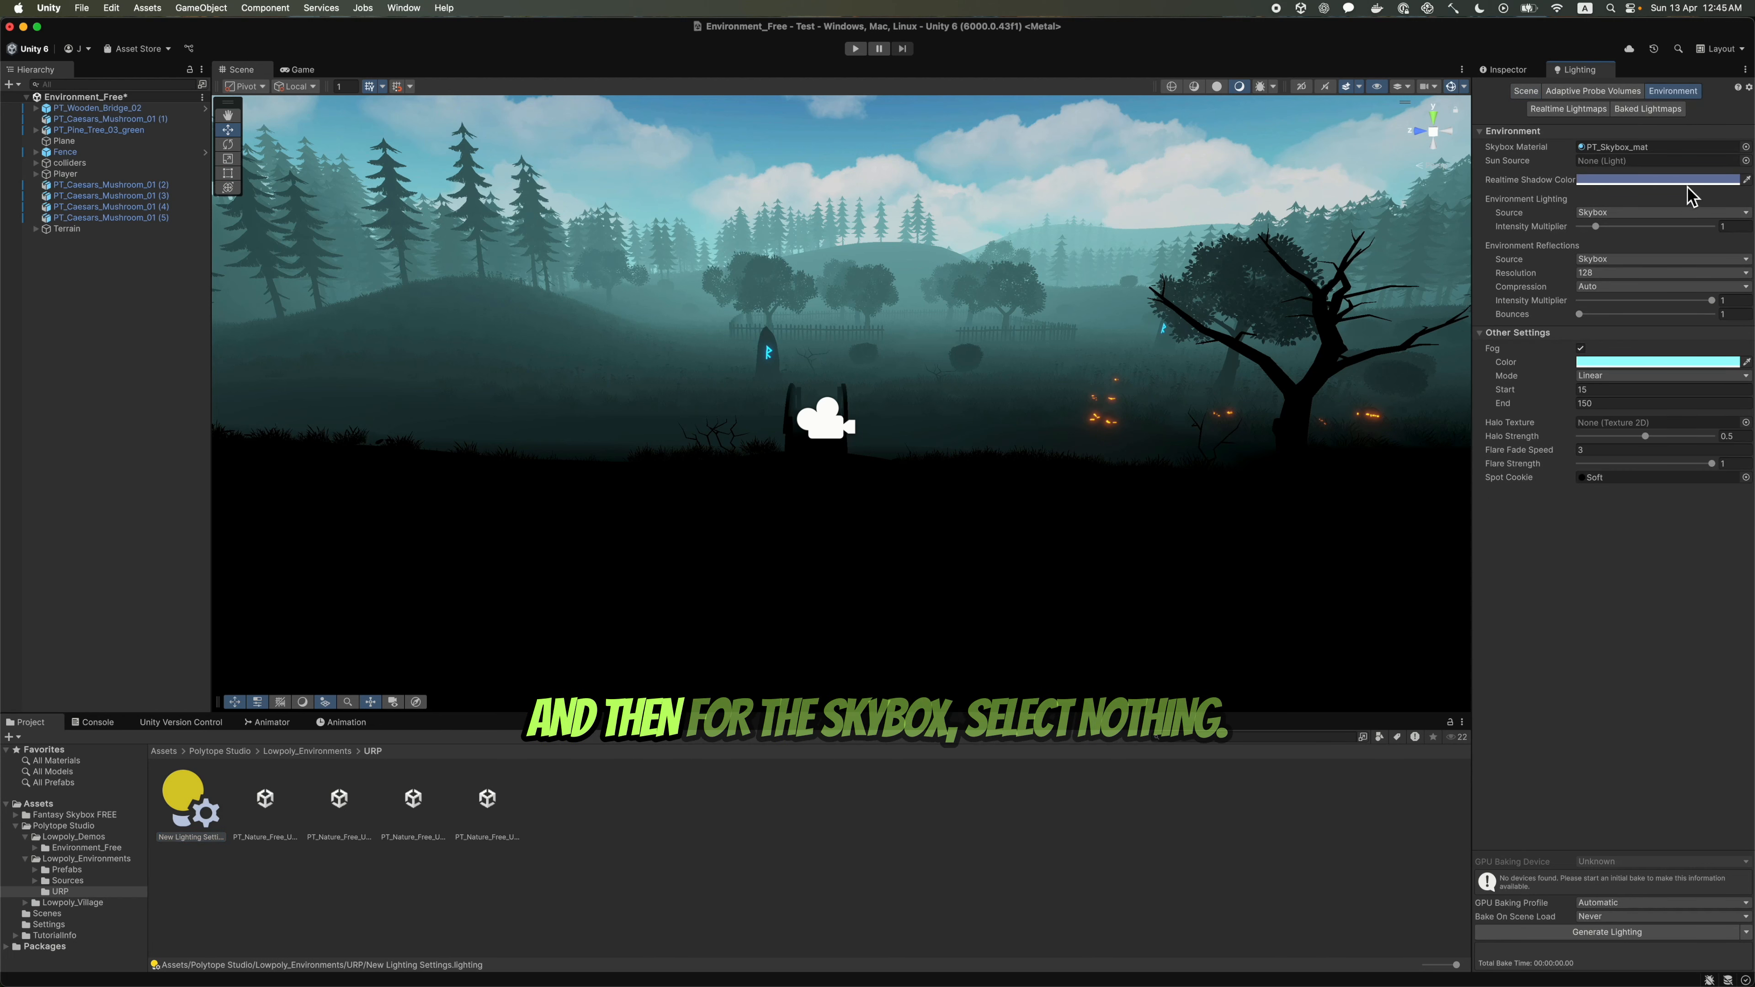
left_click(1745, 147)
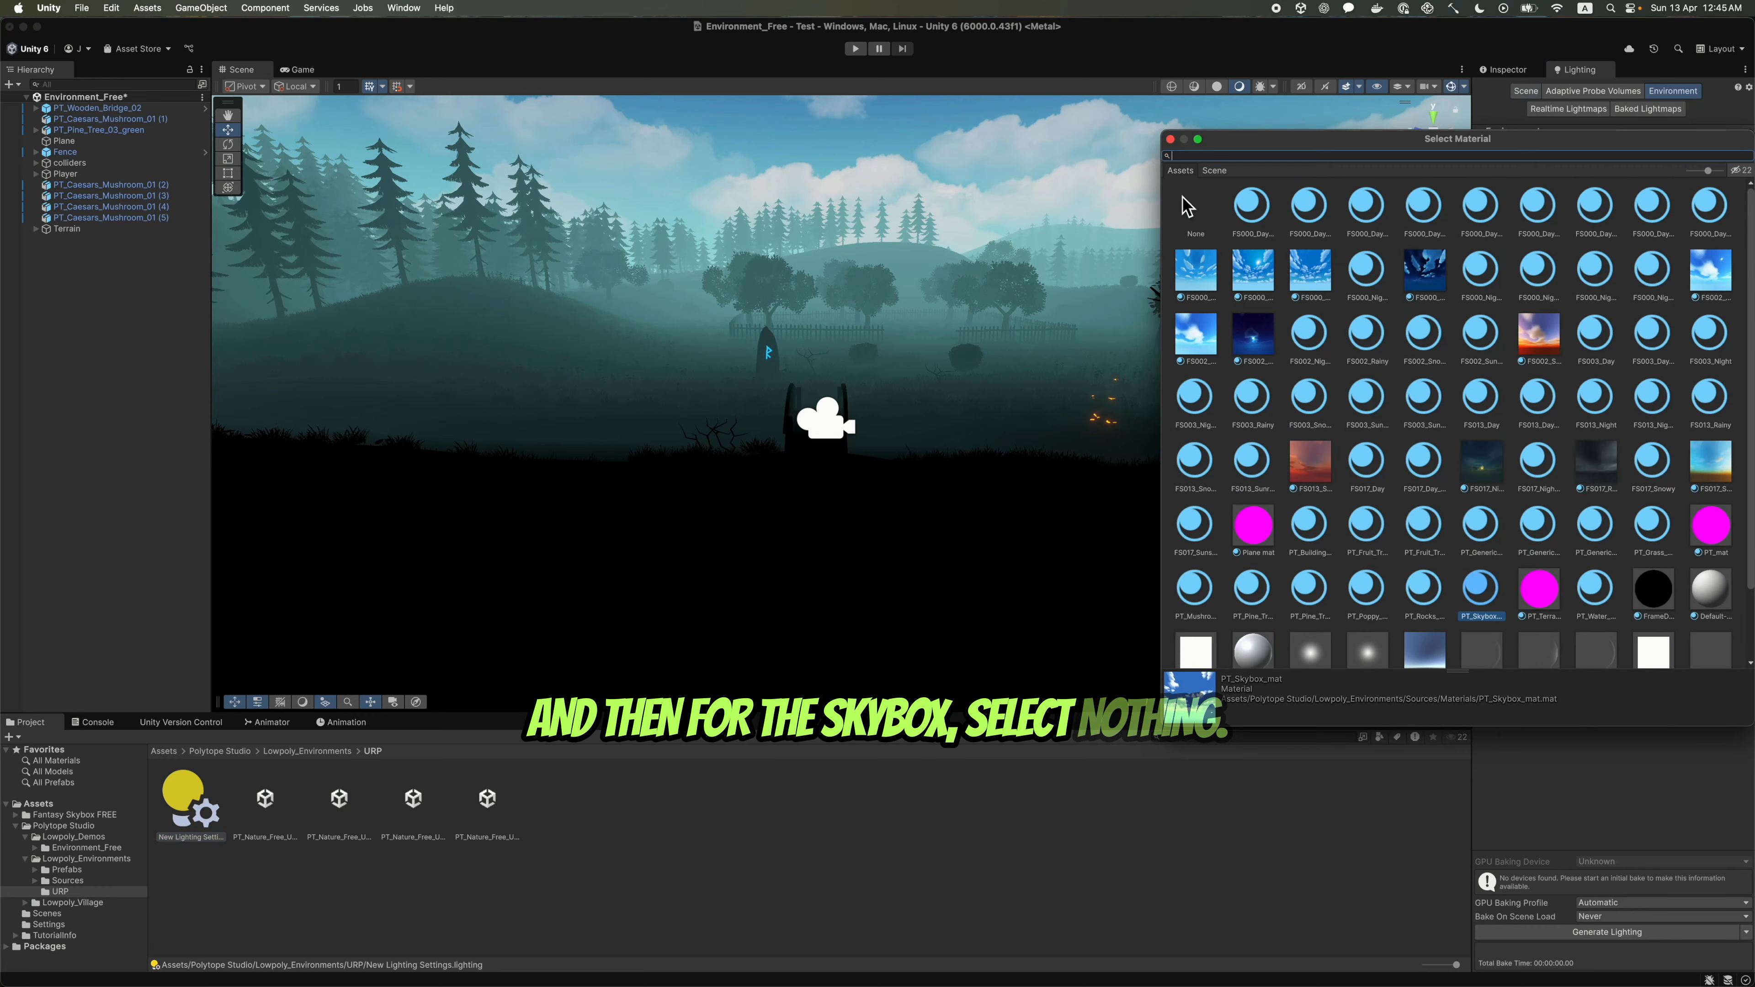
left_click(1187, 206)
left_click(1170, 139)
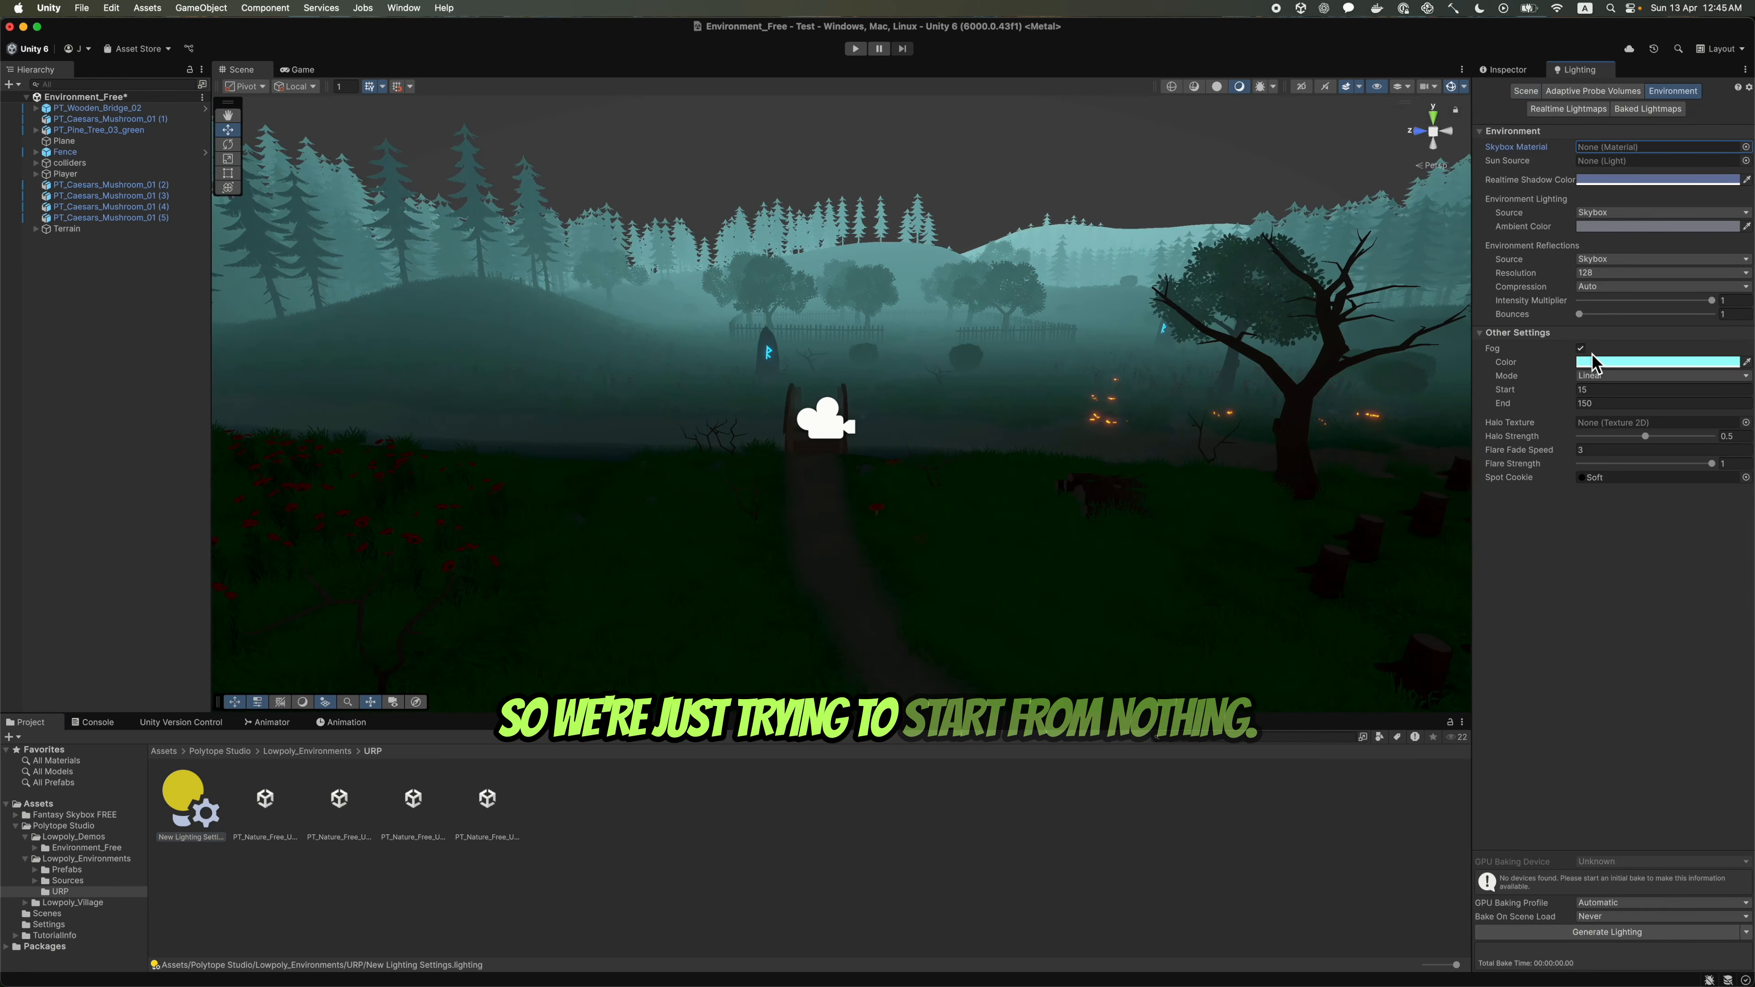
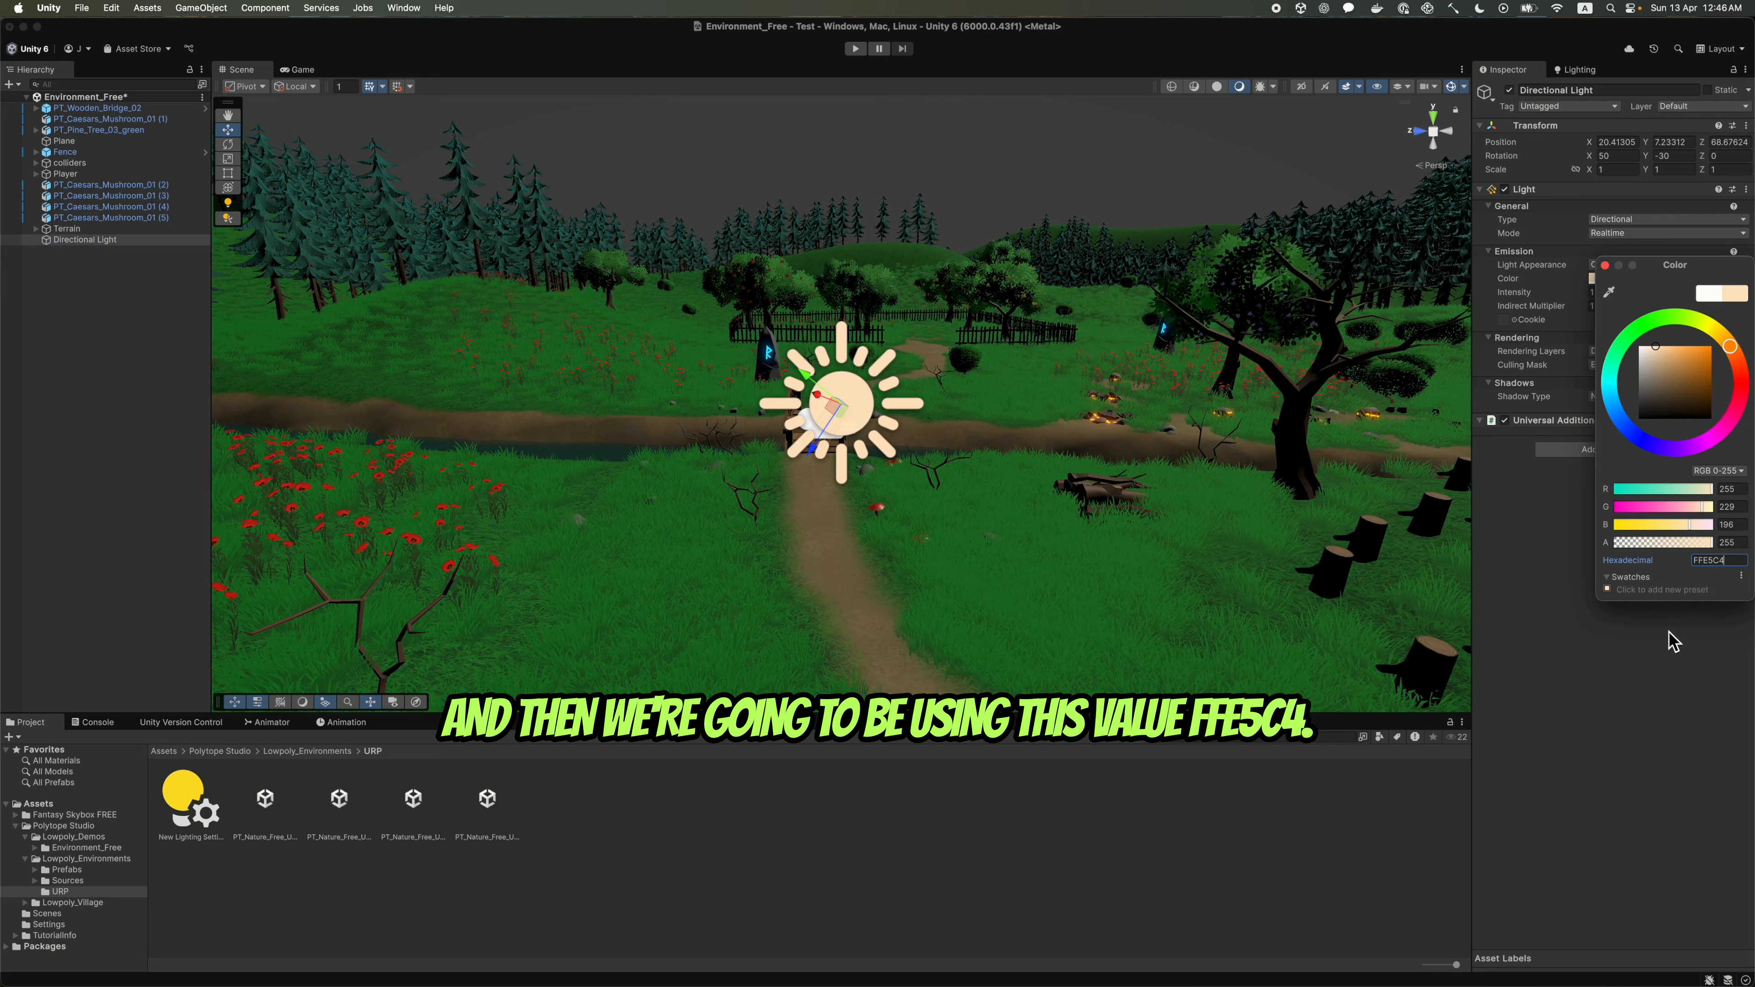
- Keep FFE5C4 as the Directional Light's color and set its intensity to 1.2
left_click(1672, 641)
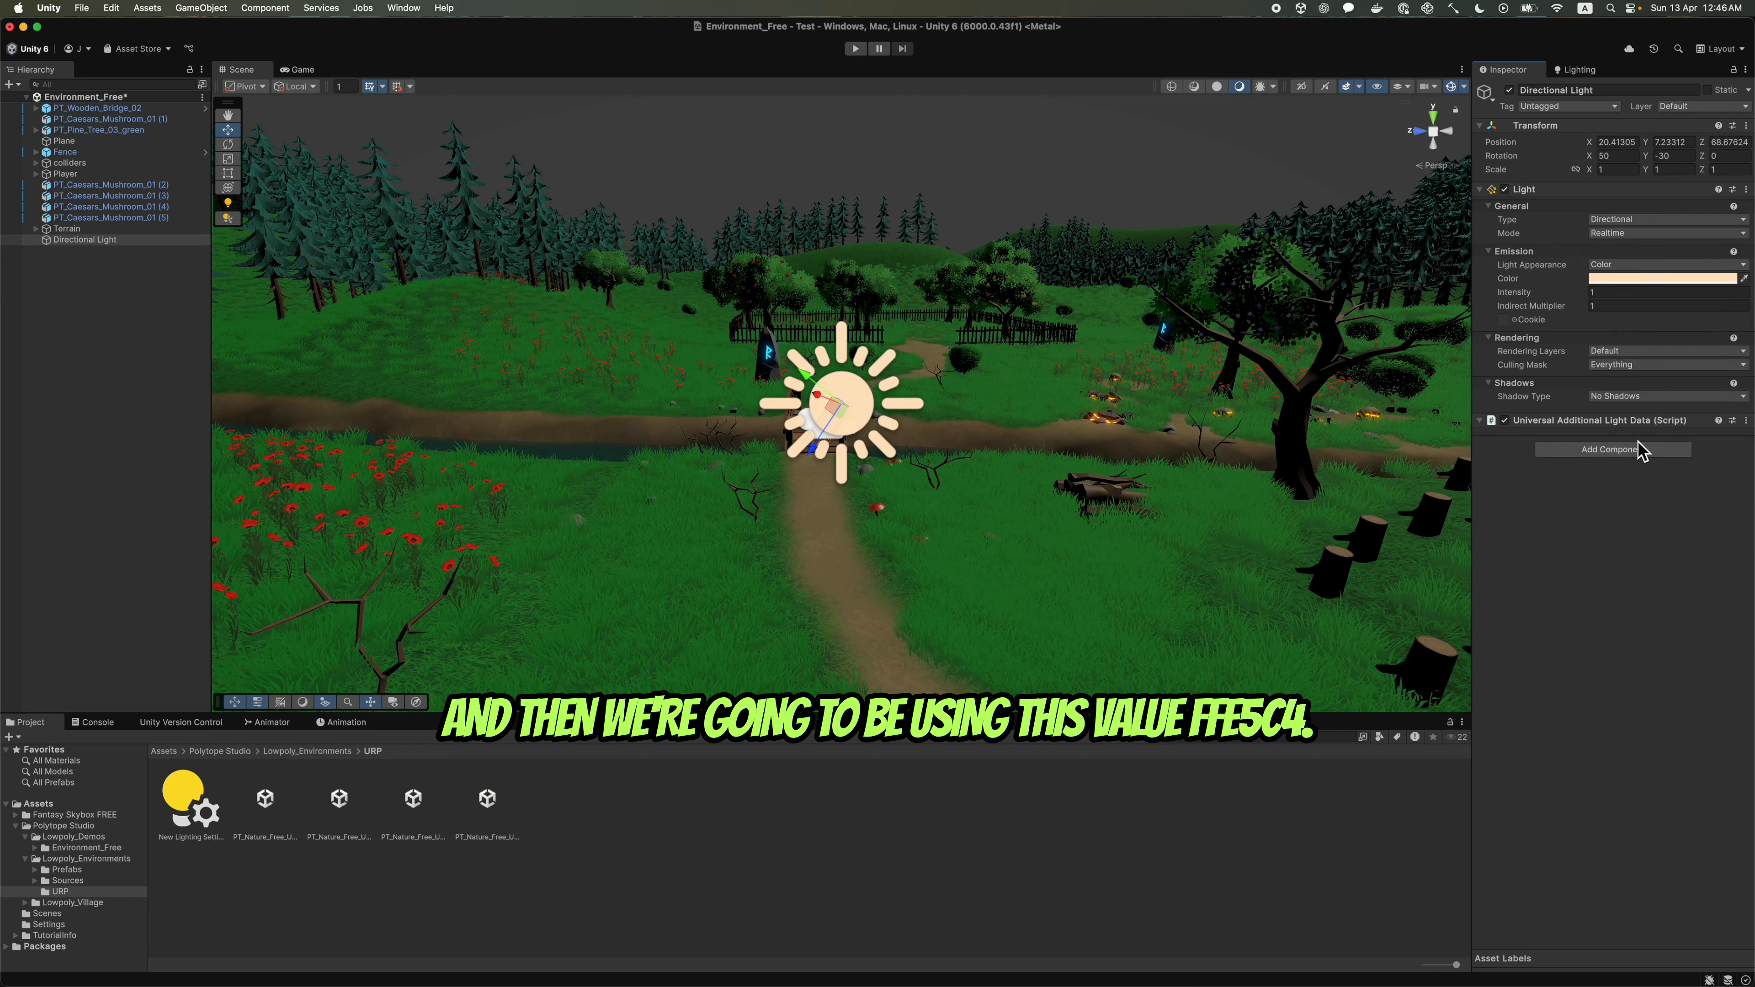
left_click(1617, 293)
type("1.2")
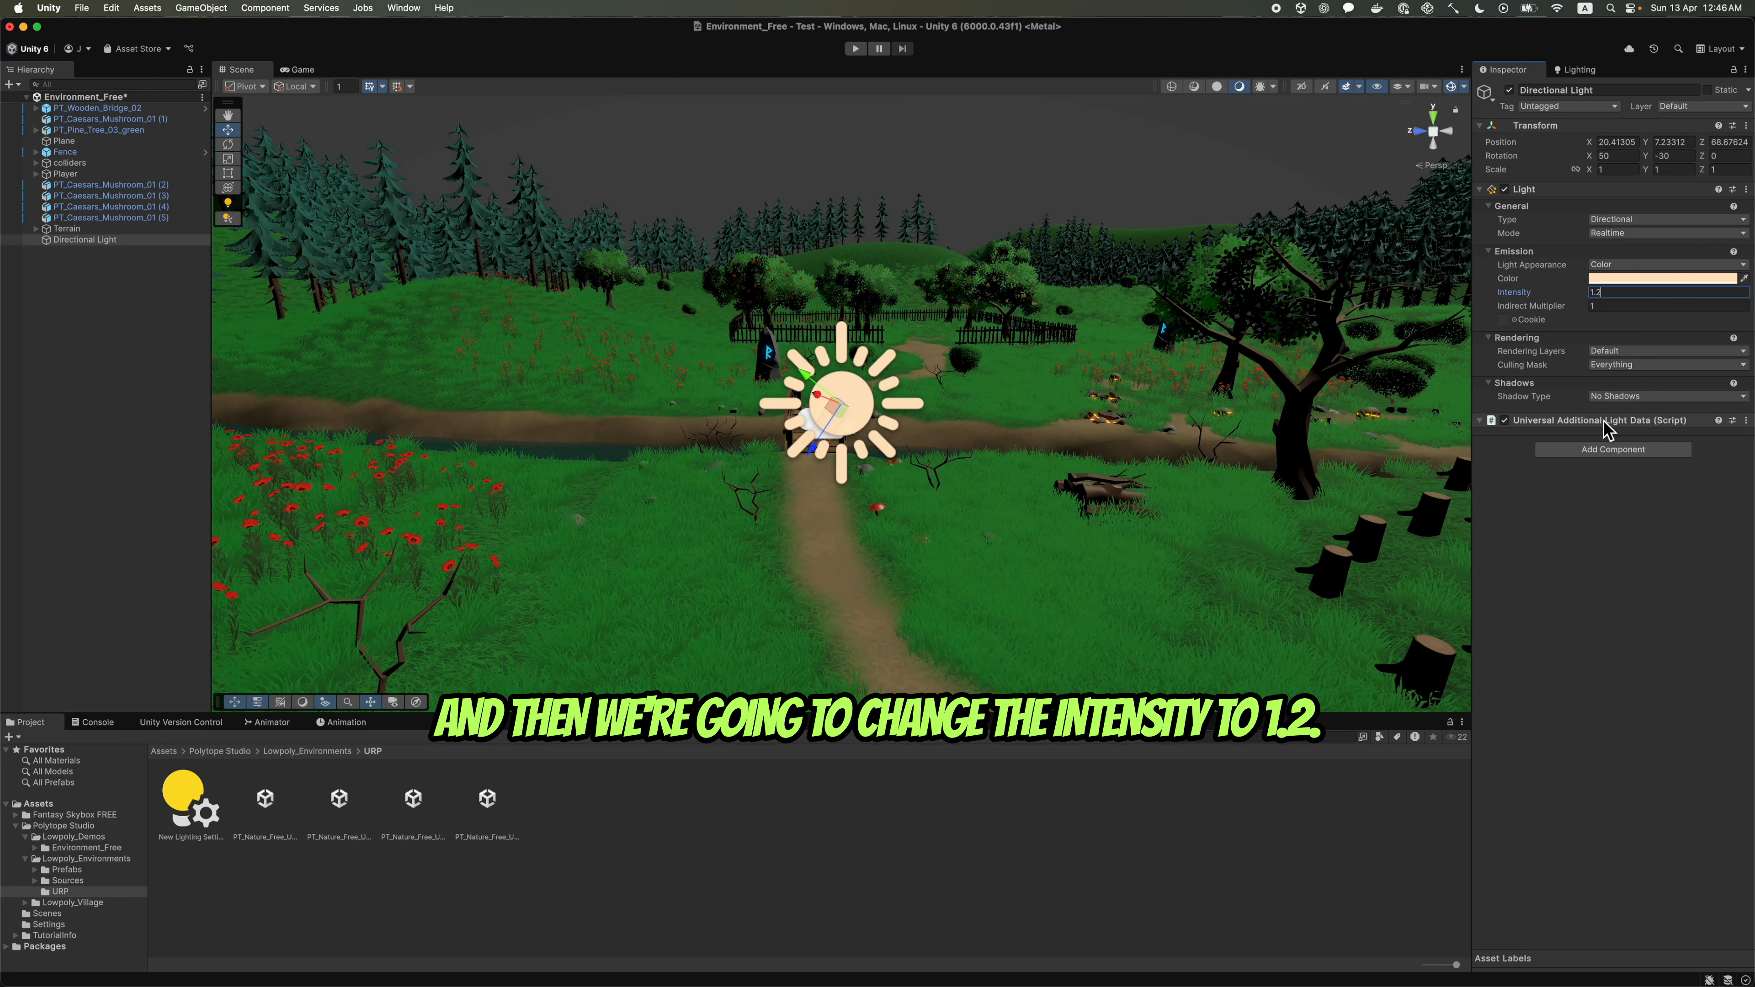
key("Return")
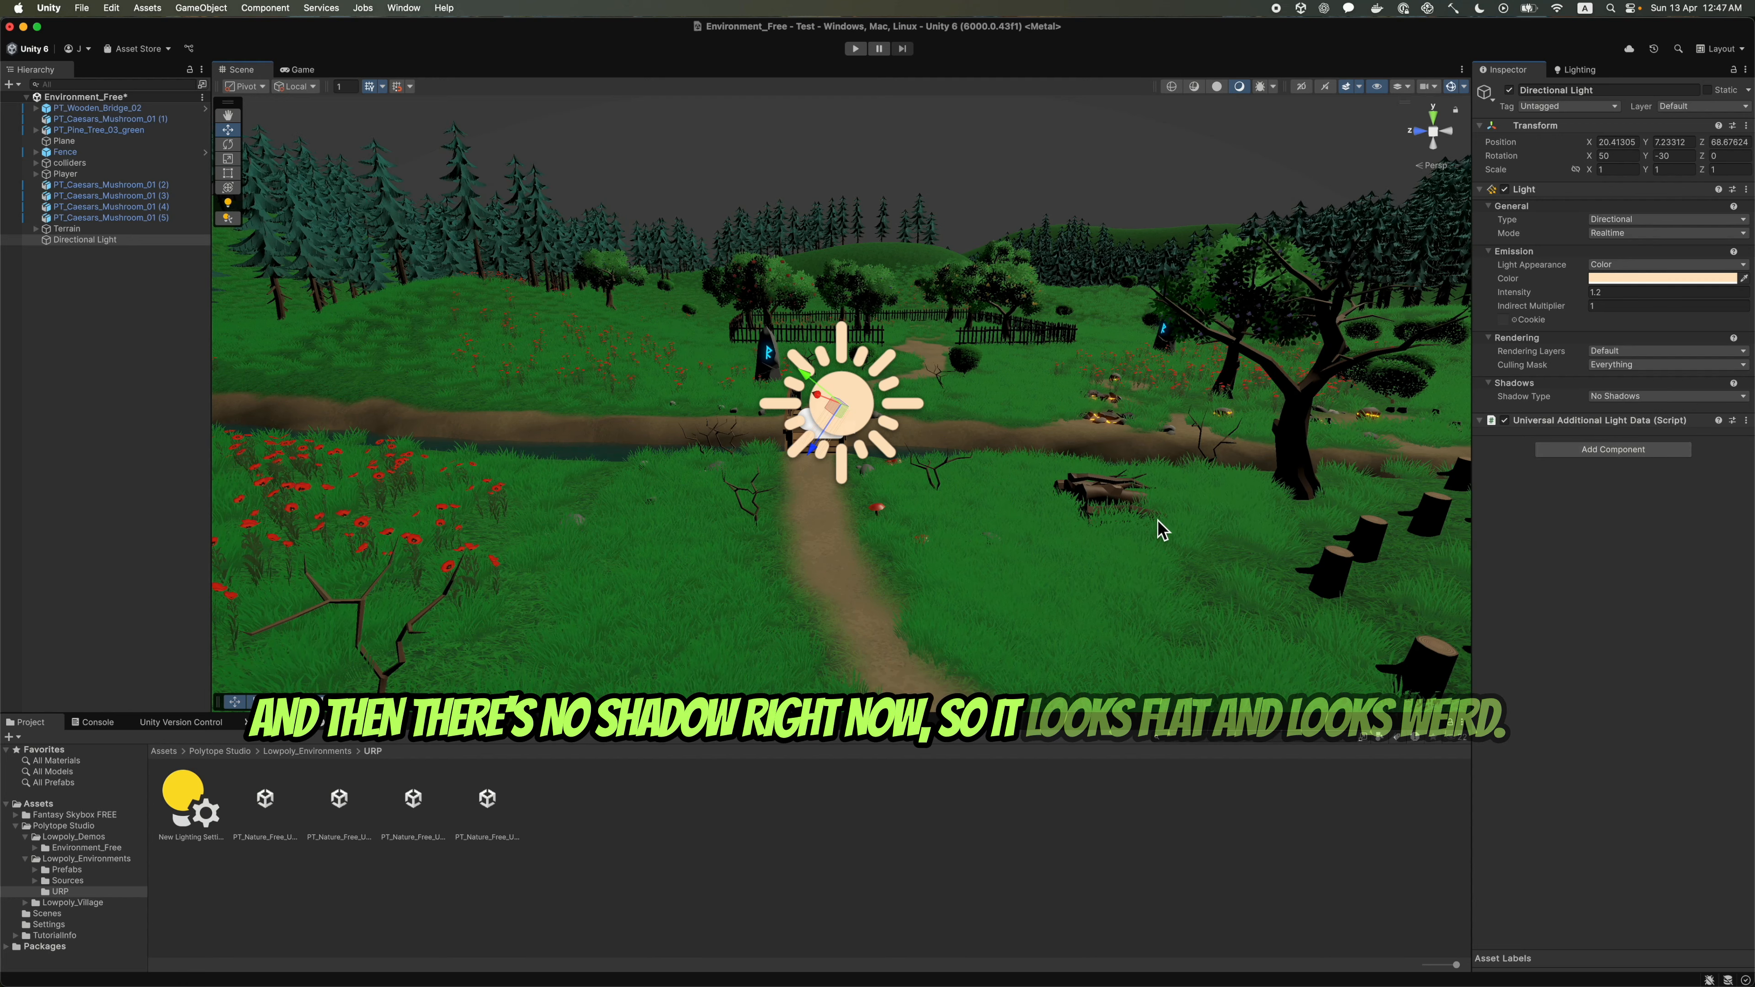
- Give the Directional Light soft shadows and lower the shadow strength to about 0.78
key("s")
right_click_drag(1160, 525, 1177, 564)
key("s")
key("e")
key("d")
key("a")
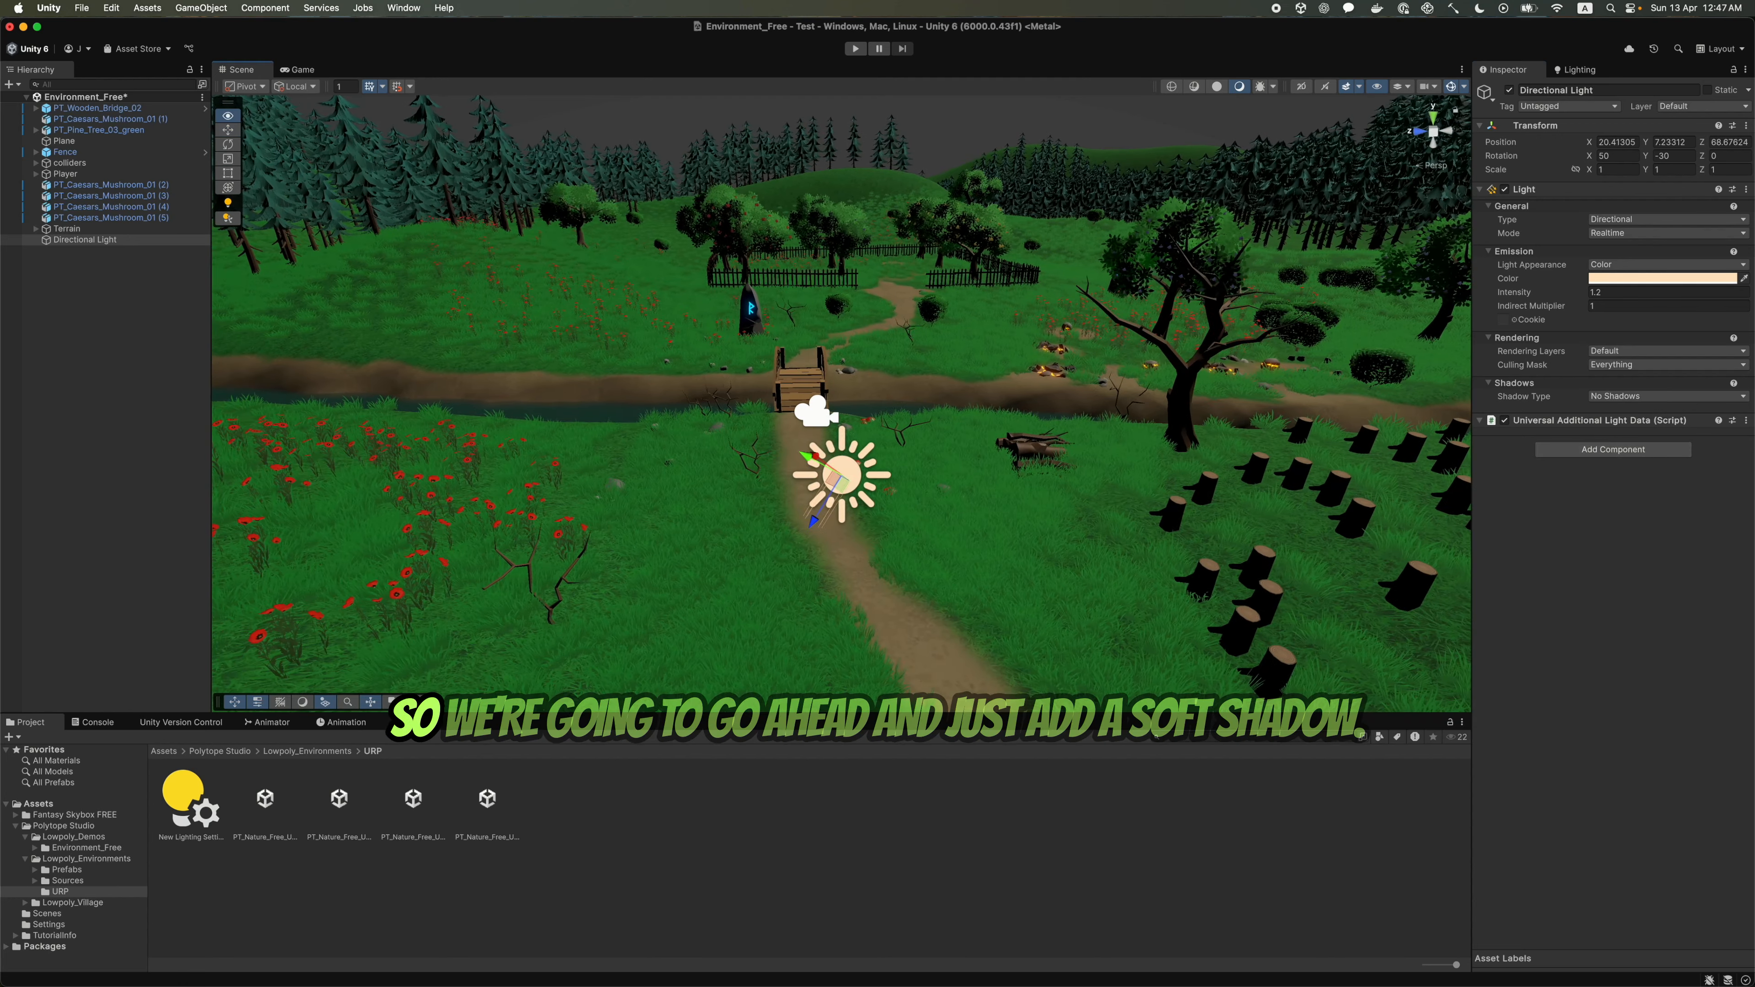
left_click(1639, 397)
left_click(1641, 431)
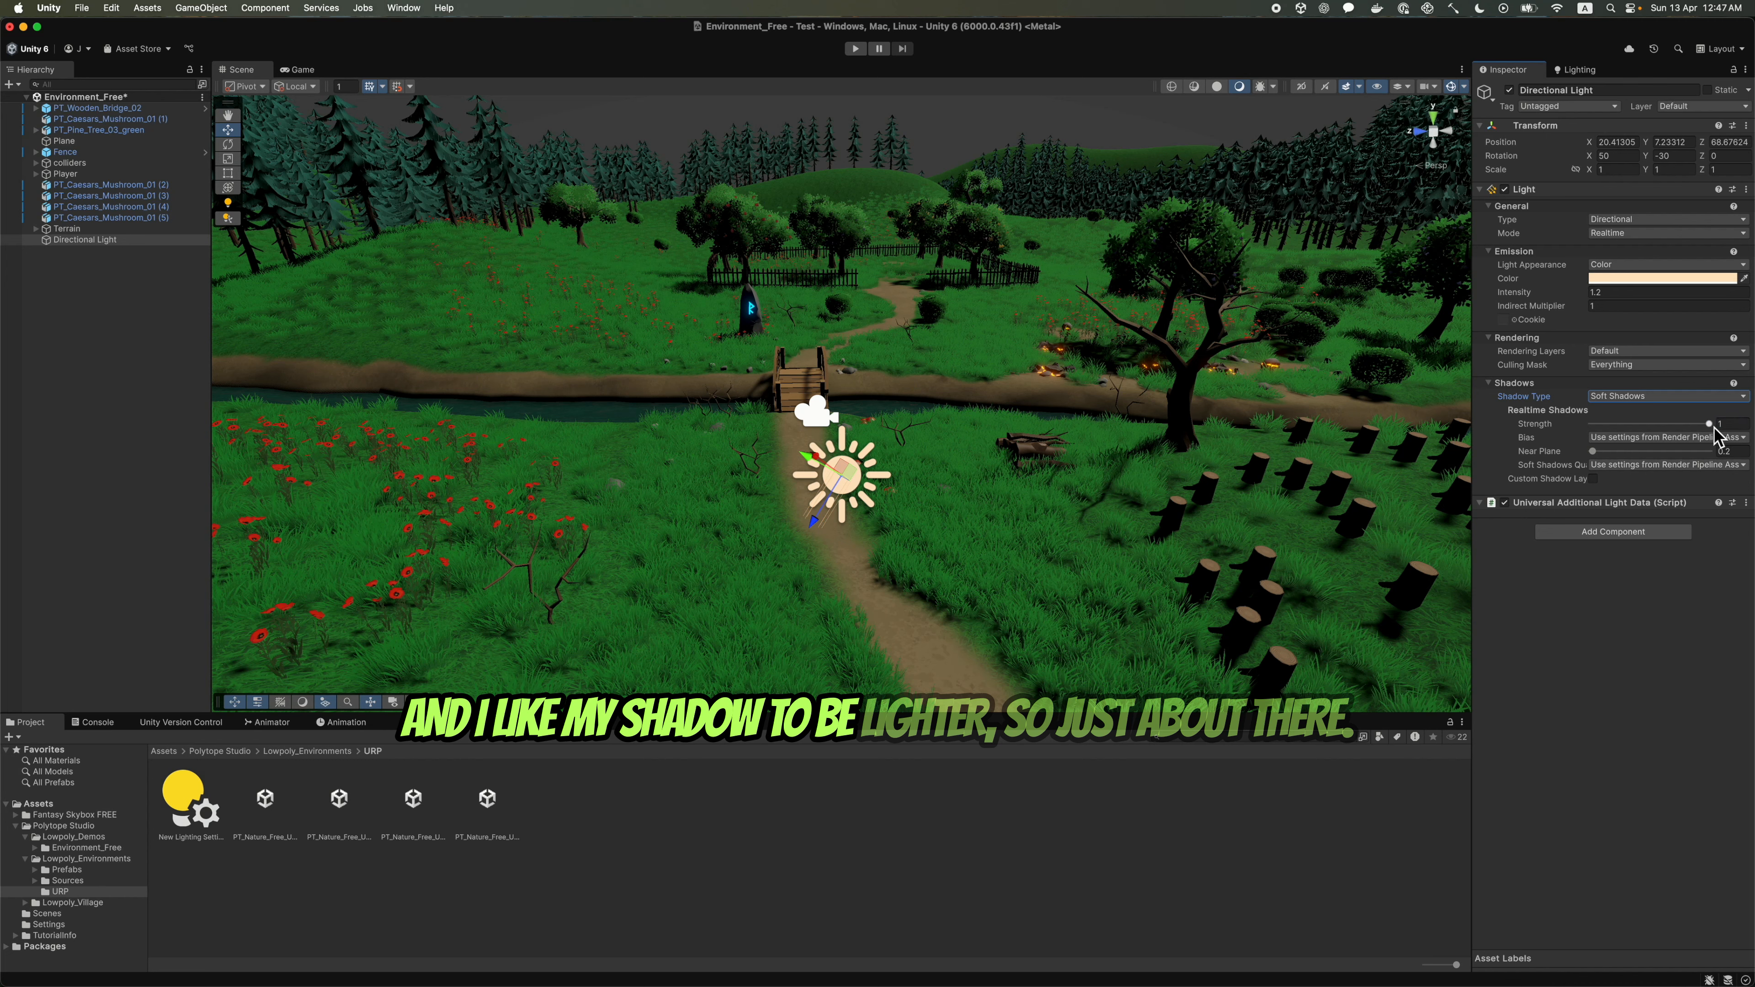
left_click_drag(1711, 425, 1674, 428)
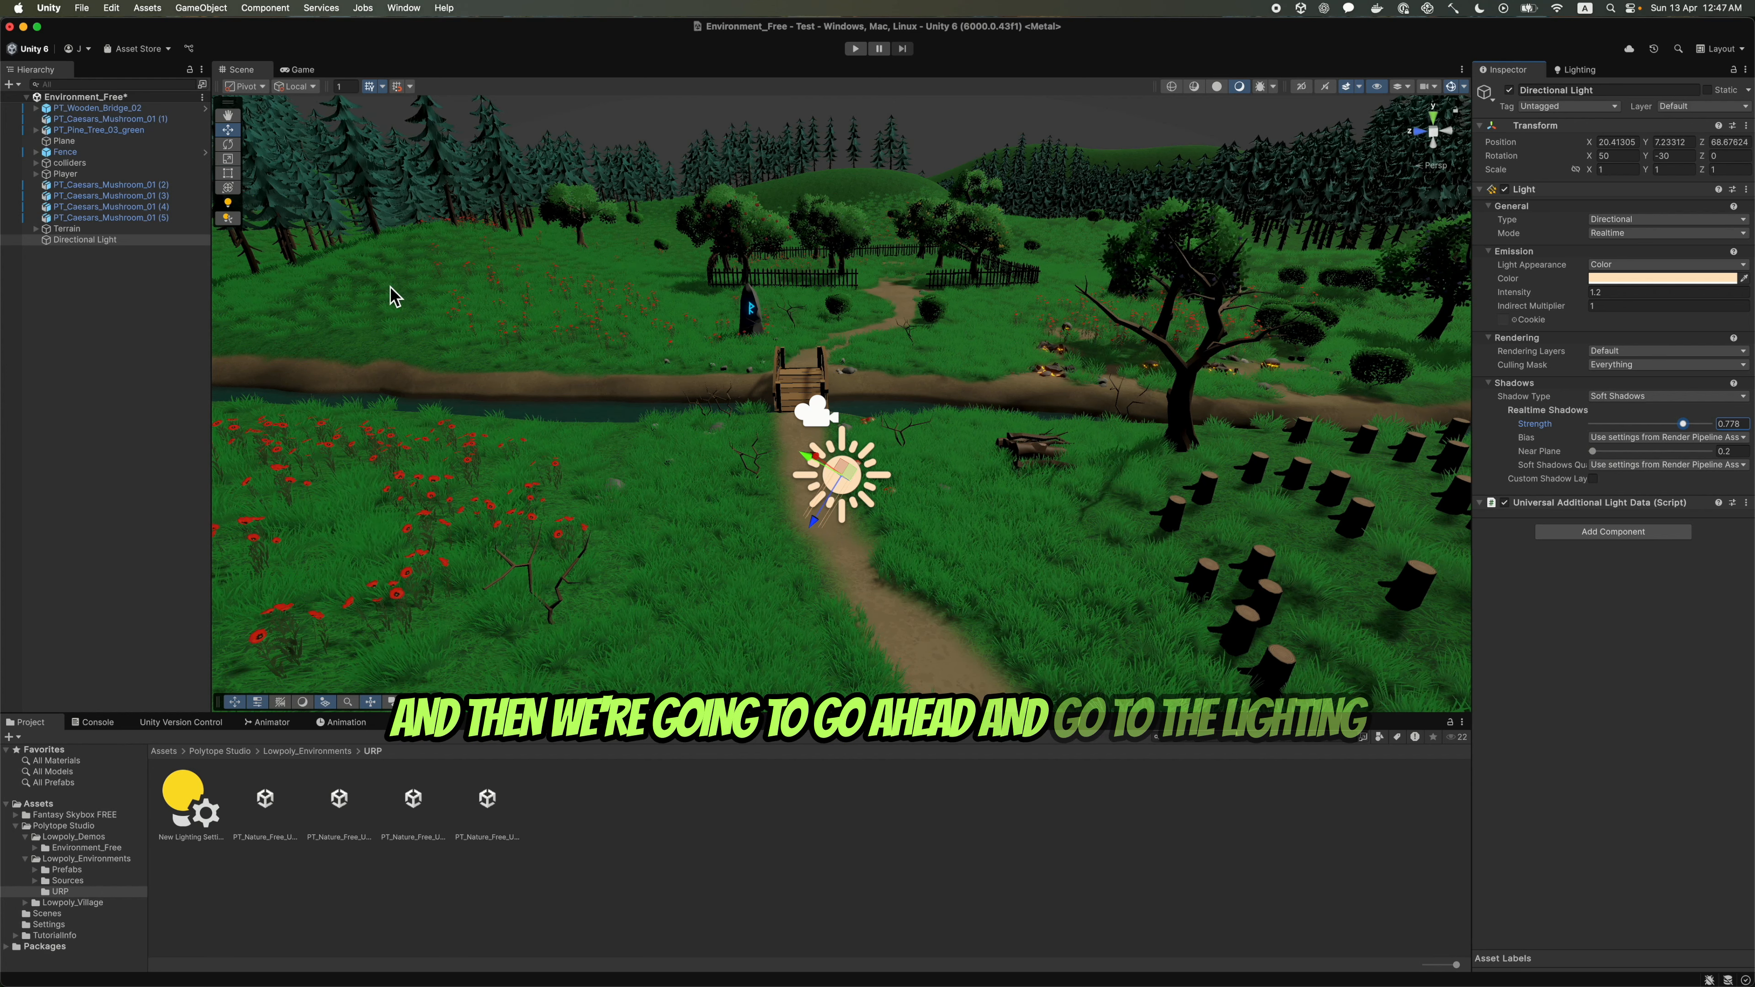
- Set the environment's skybox material to FS003_Sunset and assign the Directional Light as its sun source
left_click(1578, 69)
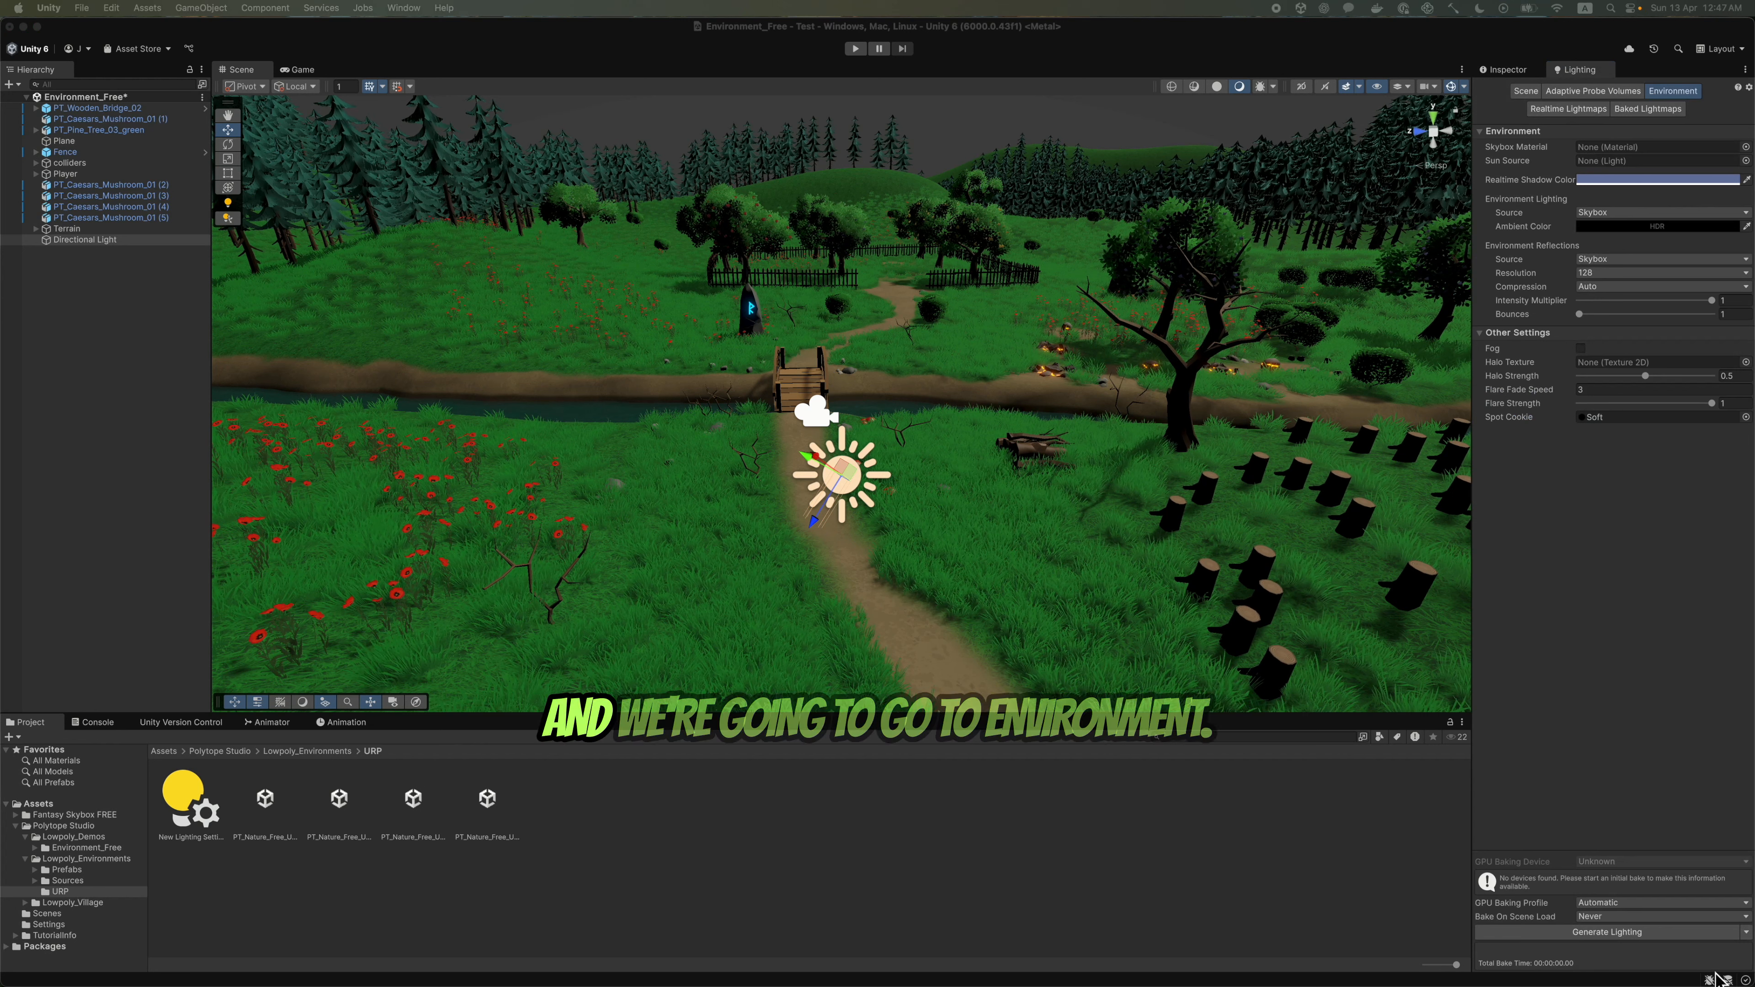
left_click(1524, 91)
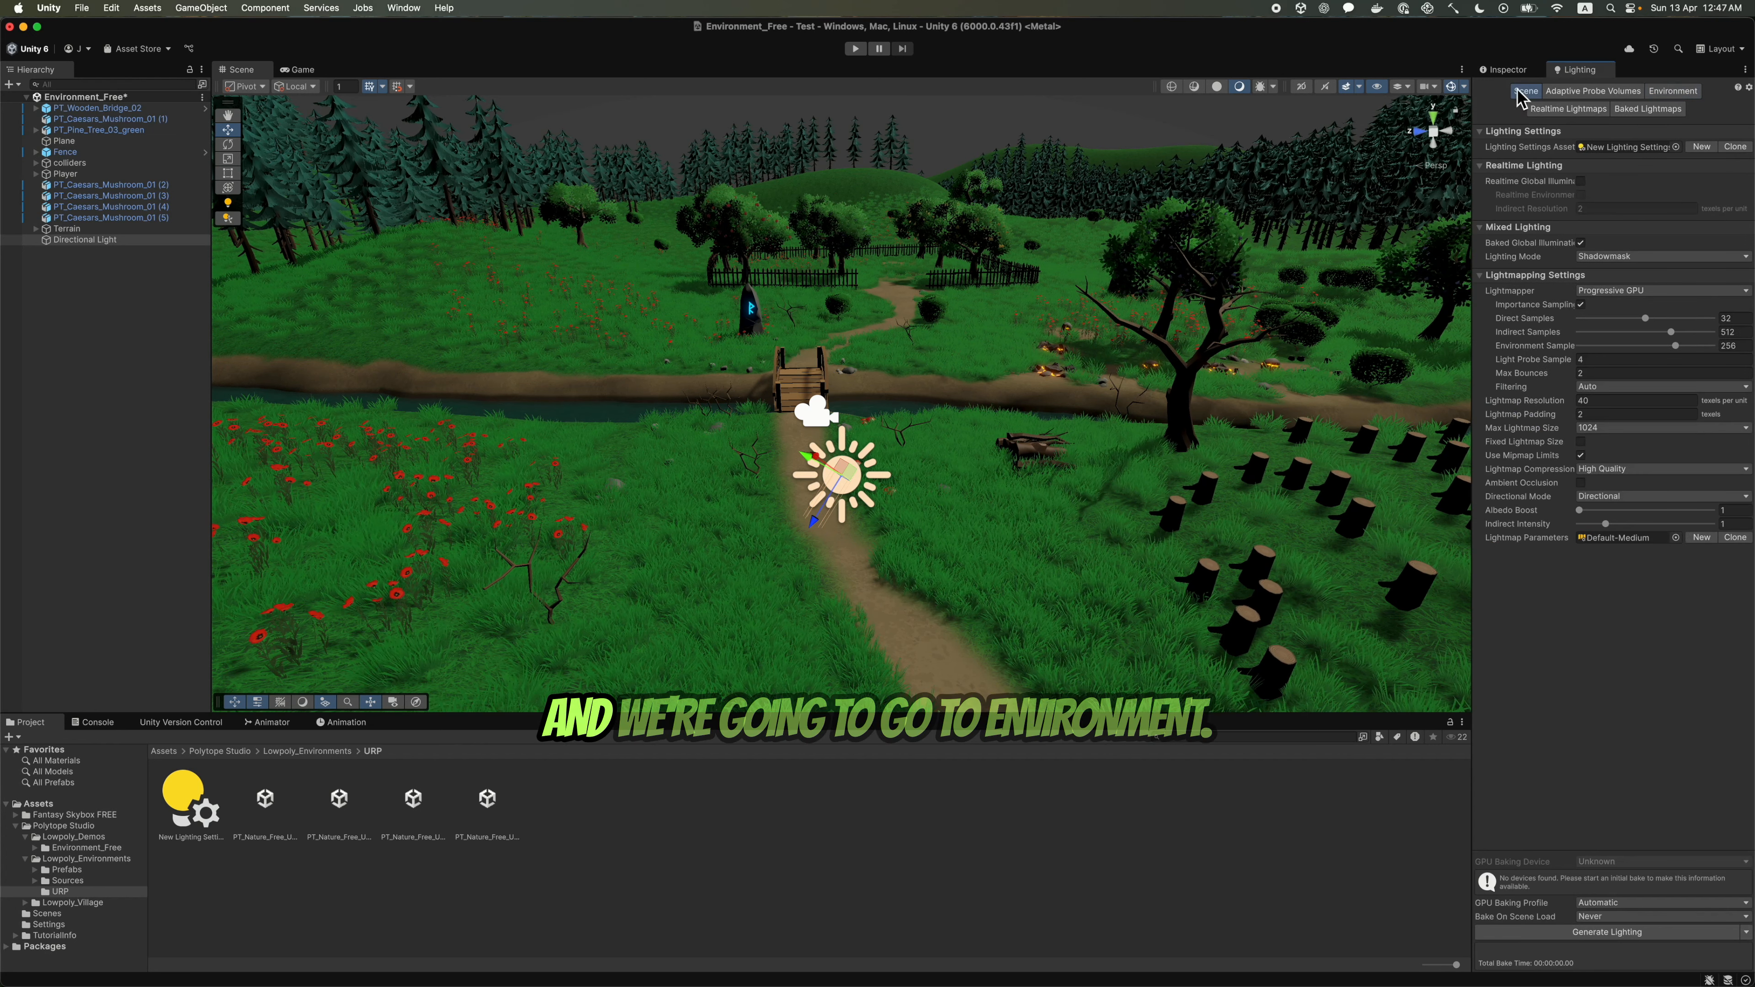
left_click(1687, 92)
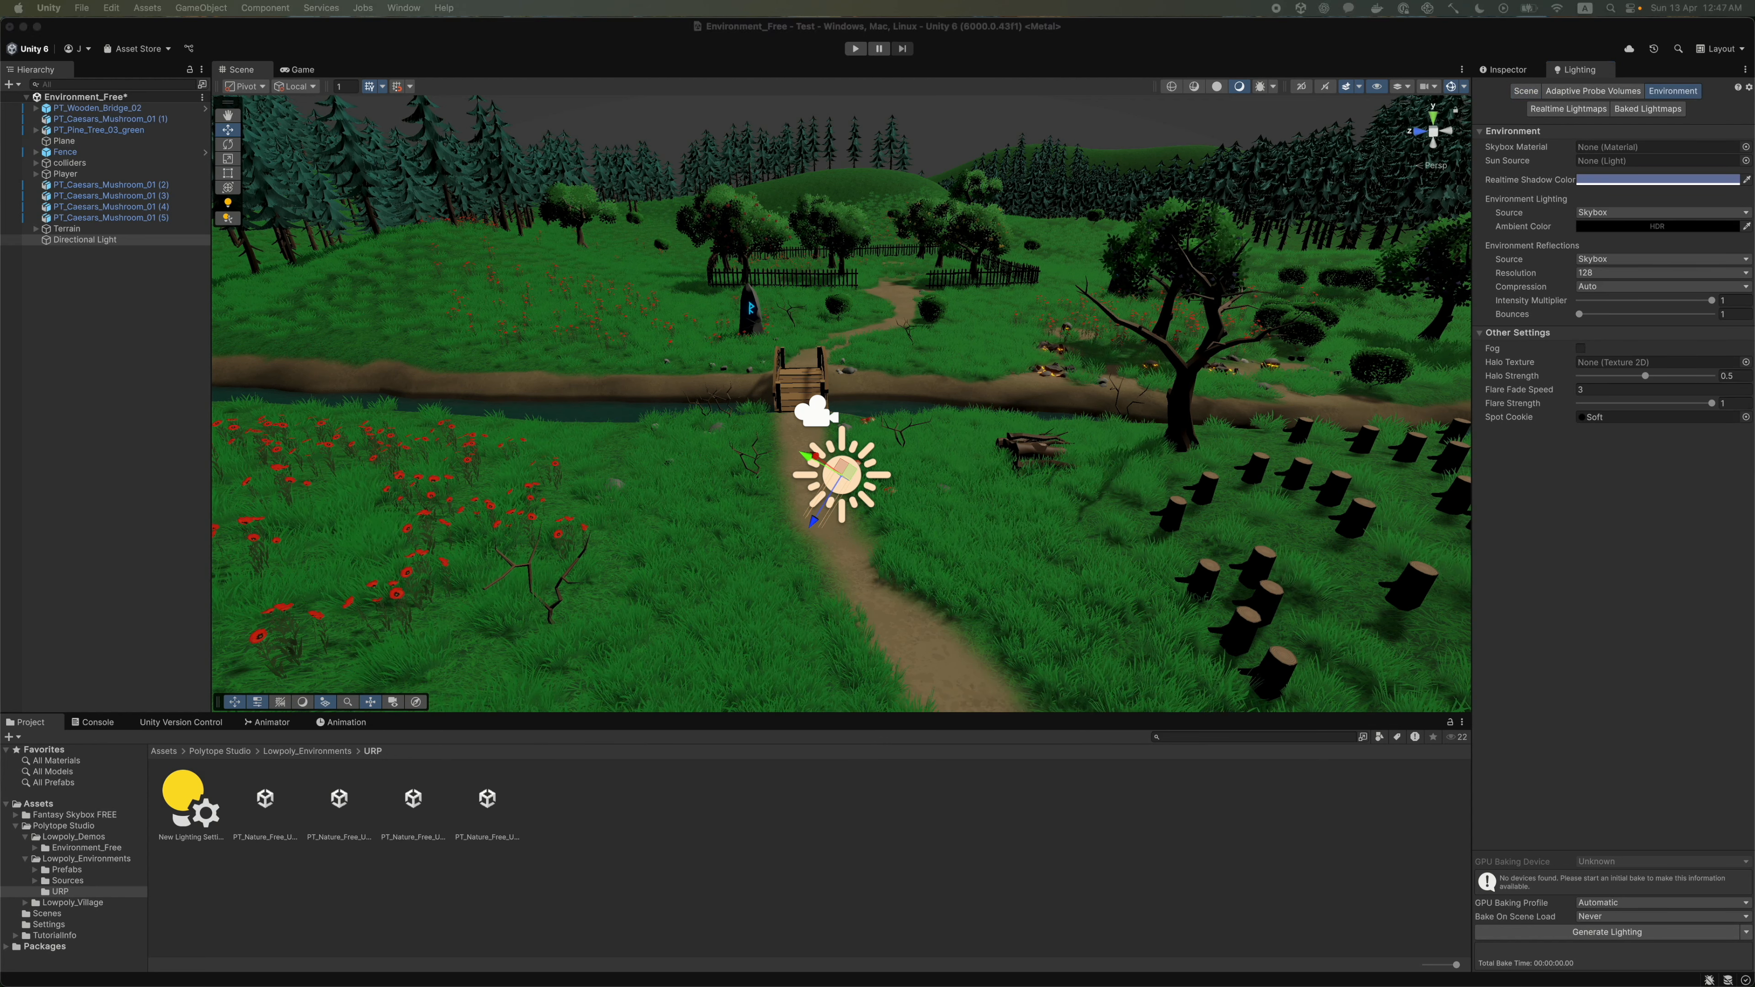
left_click(1746, 147)
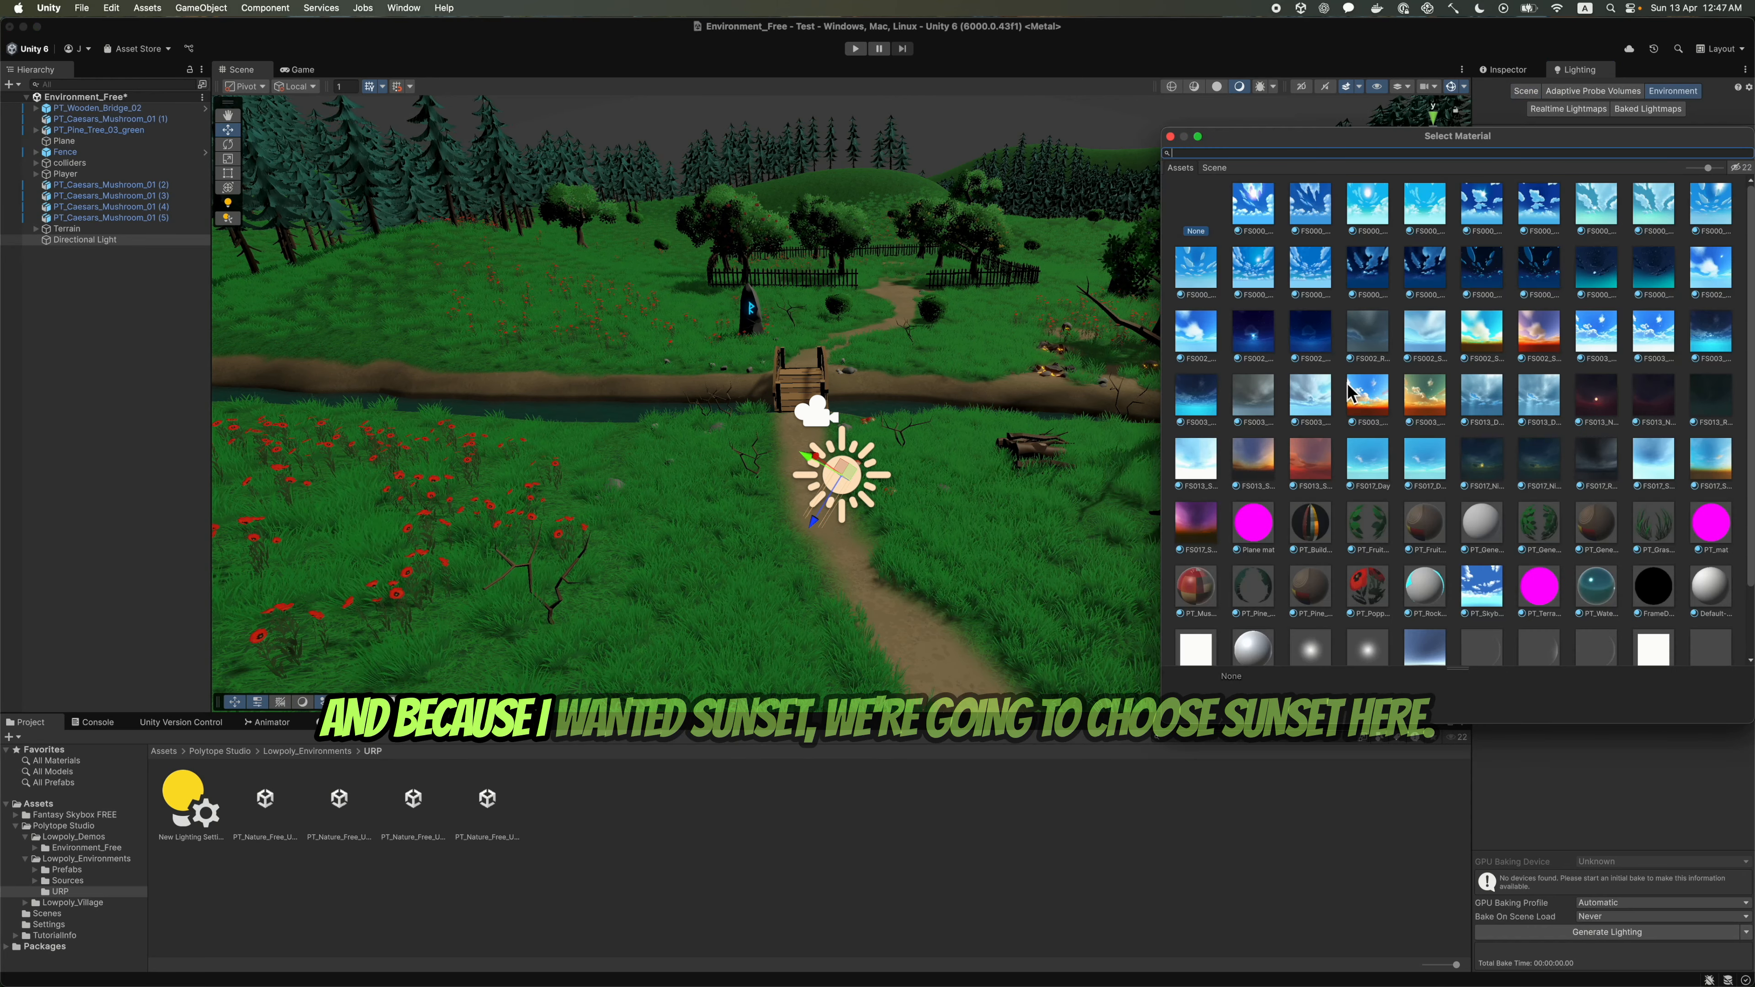
left_click(1426, 394)
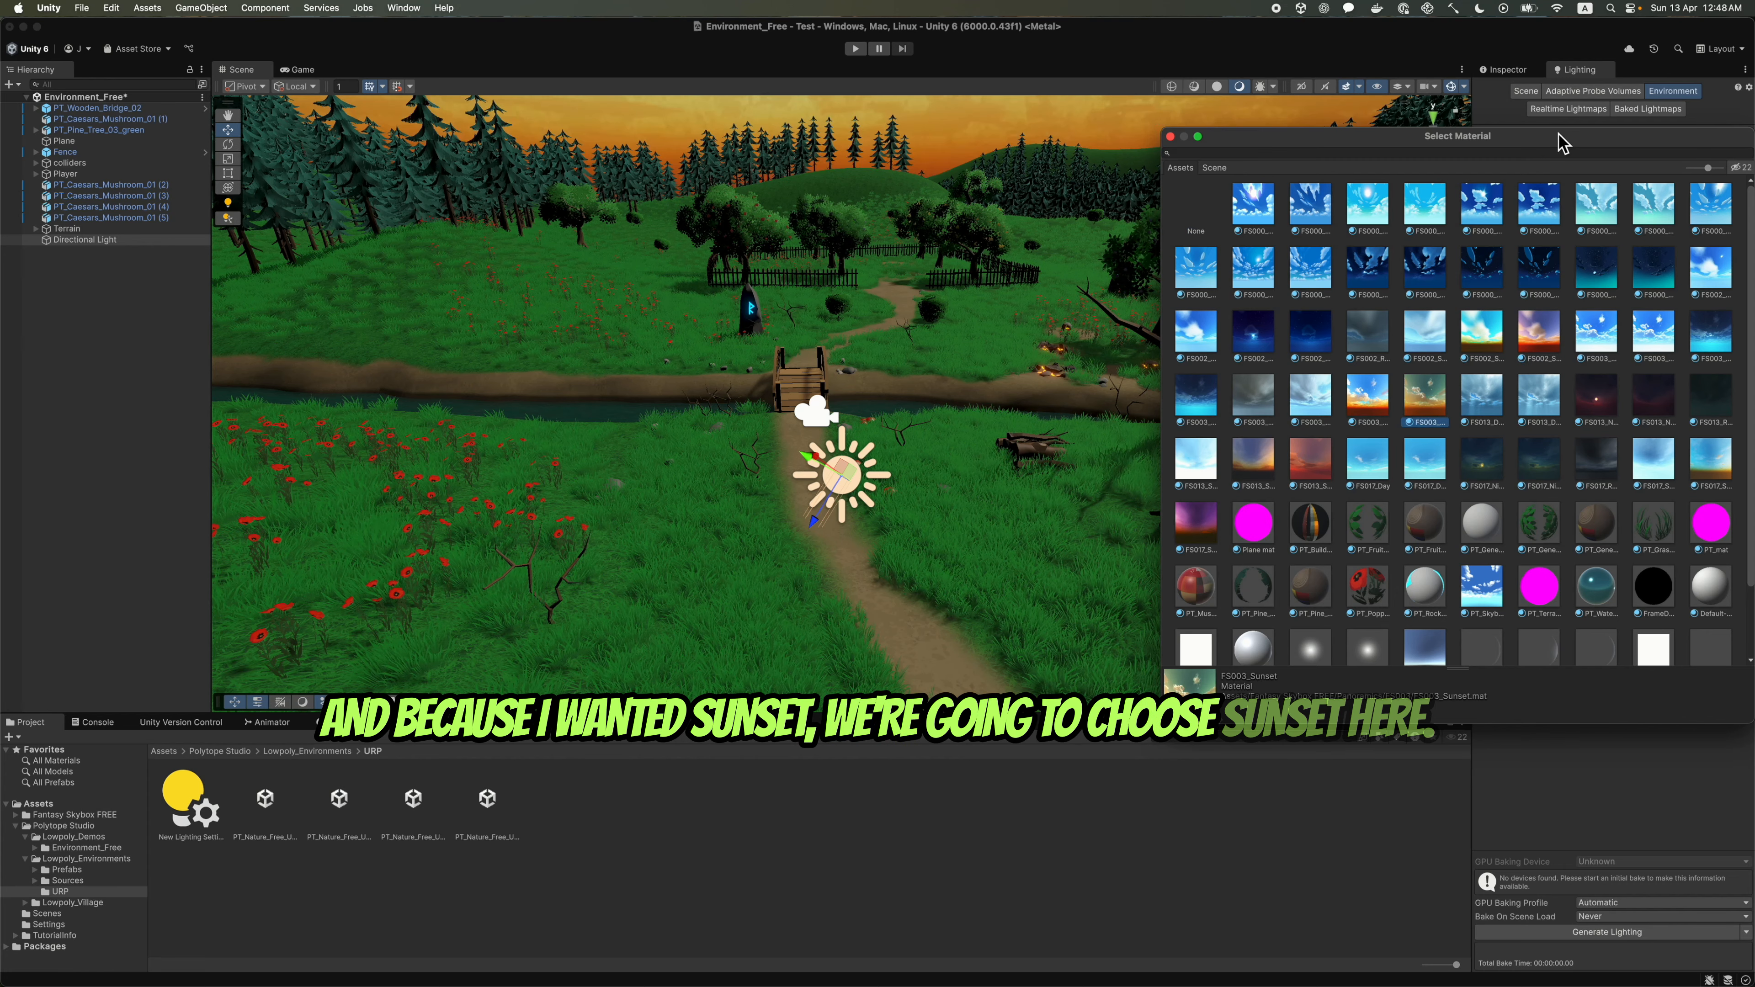
left_click_drag(1559, 135, 1080, 162)
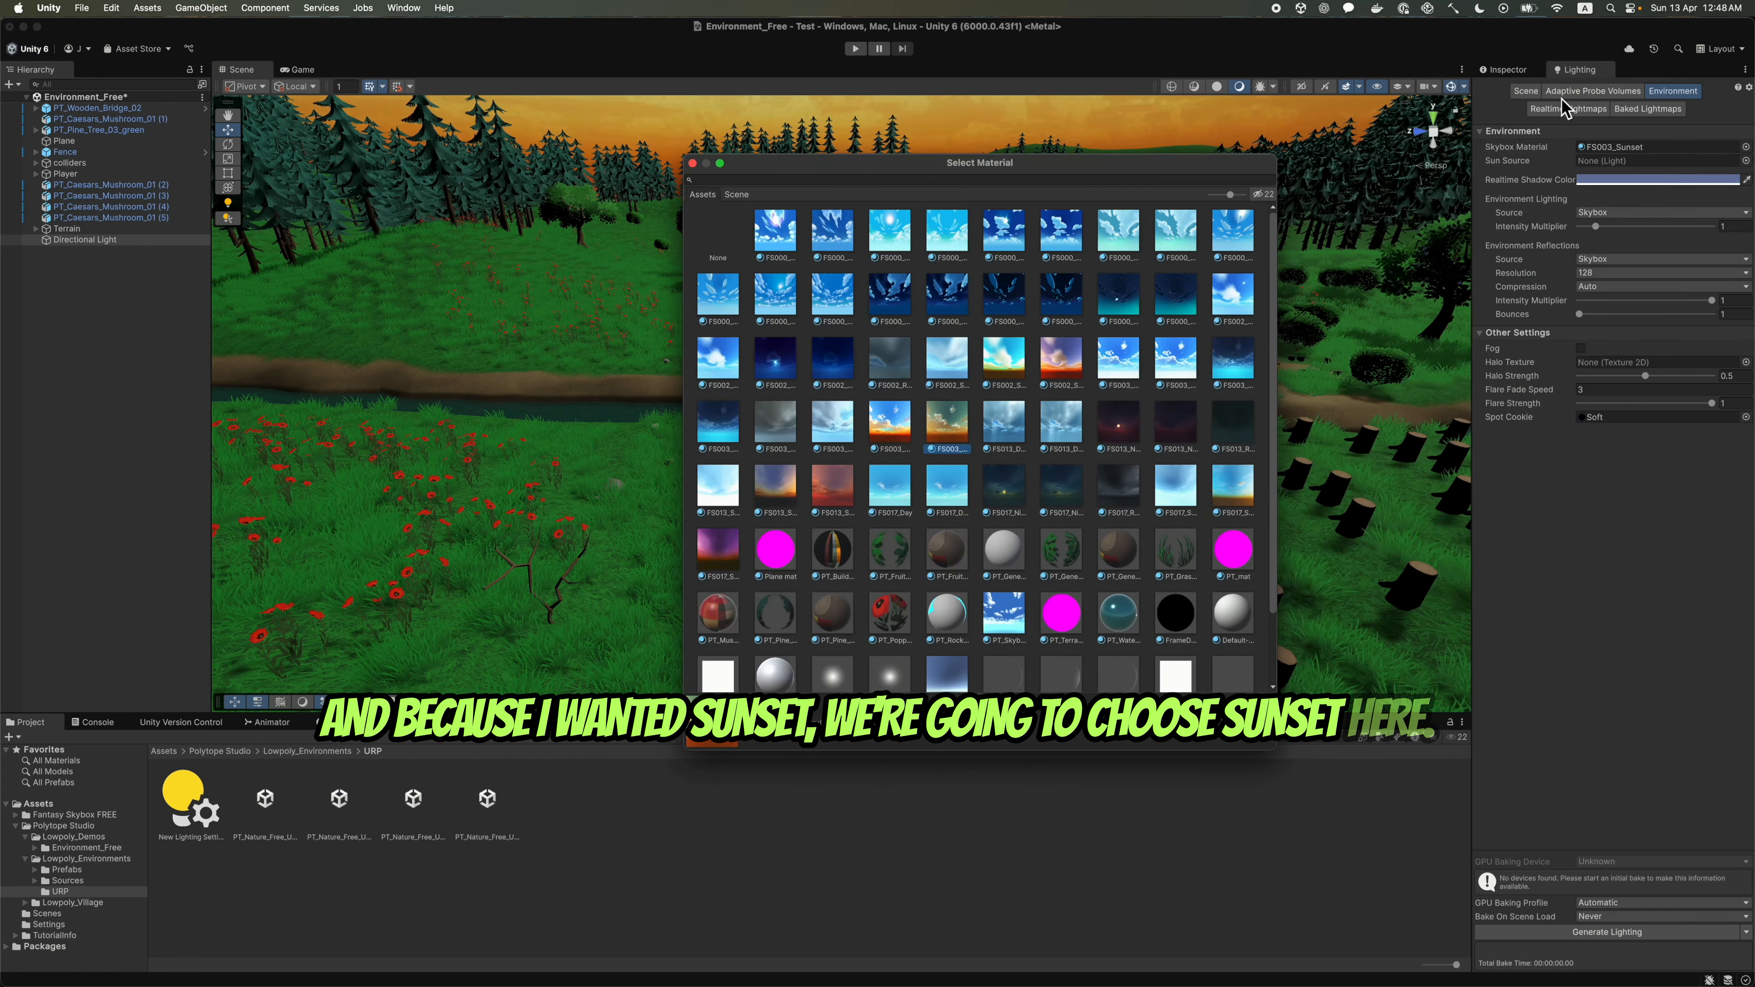
left_click(692, 164)
right_click_drag(967, 398, 956, 363)
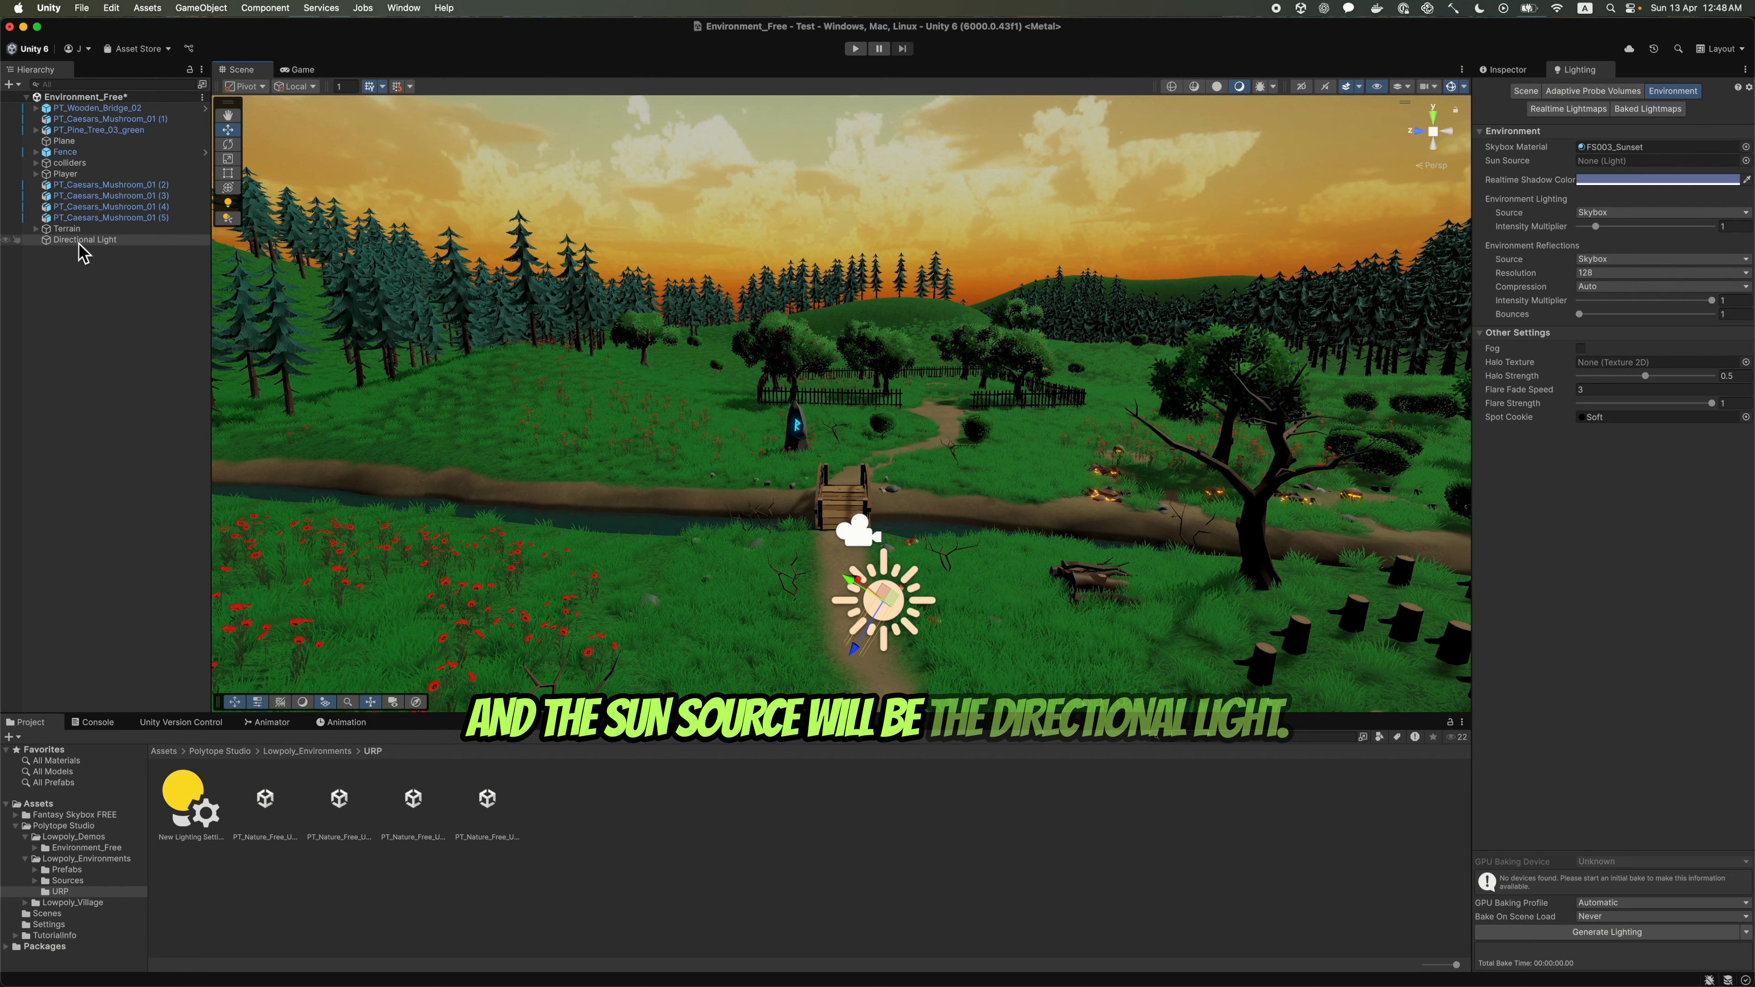
left_click_drag(79, 240, 1615, 170)
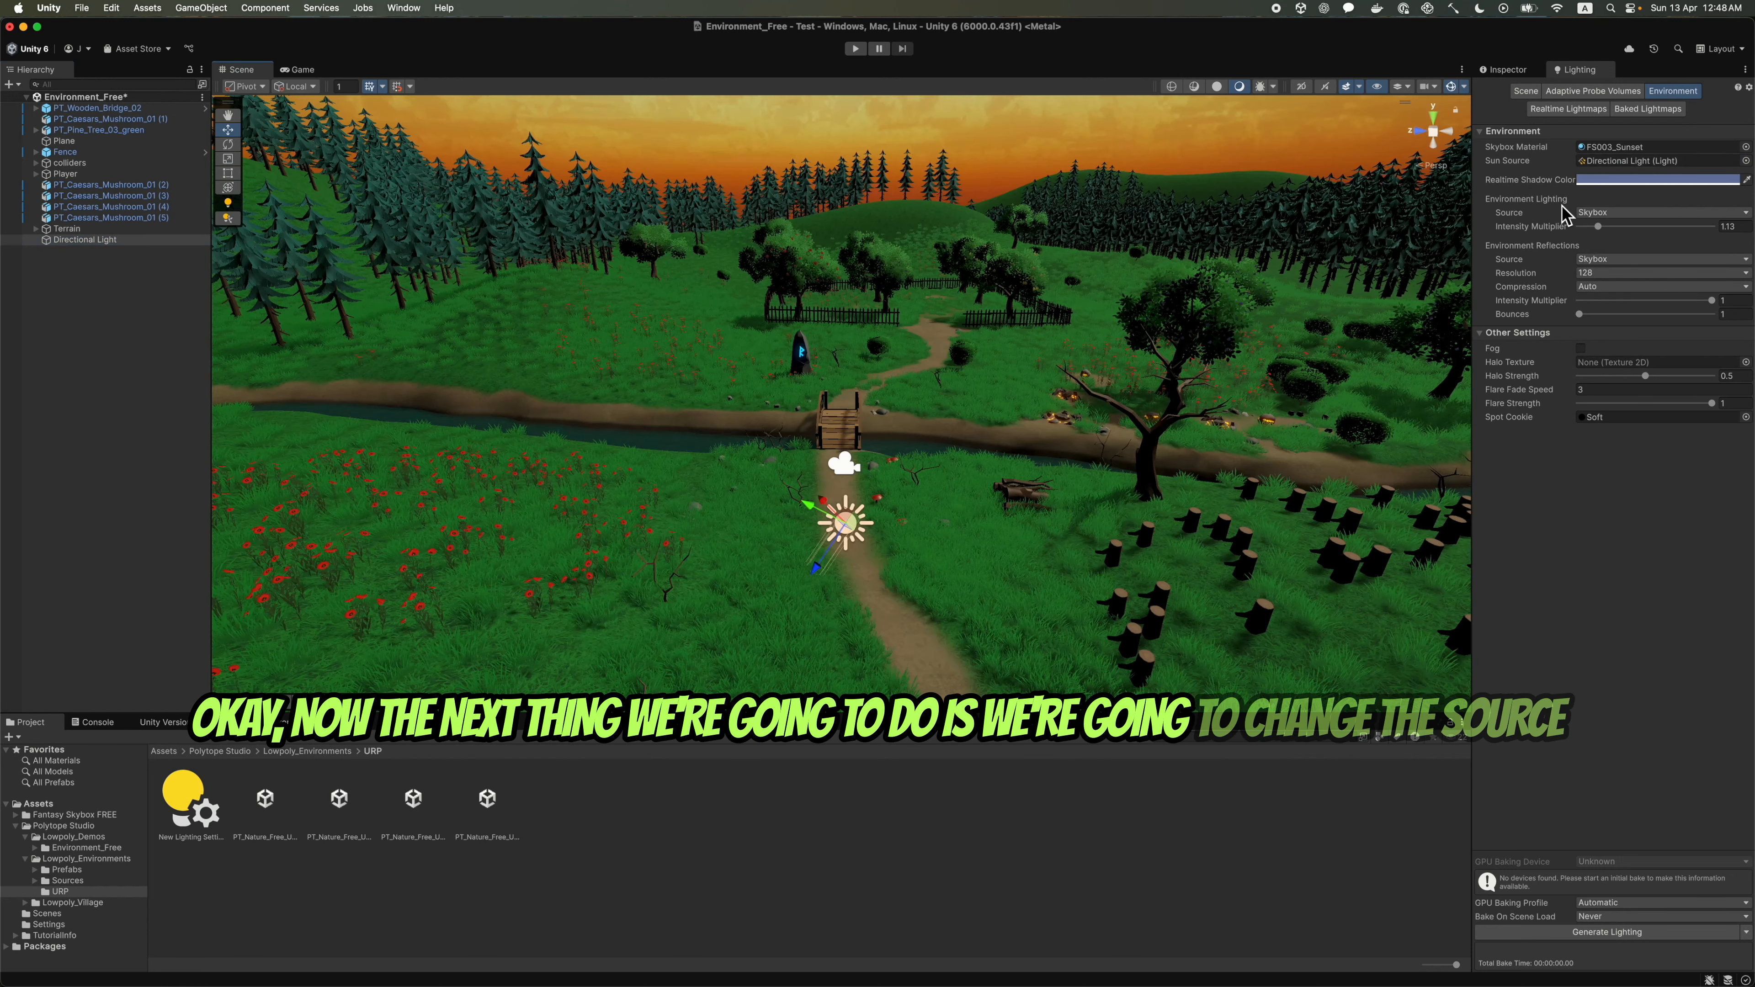
- Switch the environment lighting source to Color and set the ambient color's red value to 161
left_click(1640, 214)
left_click(1614, 246)
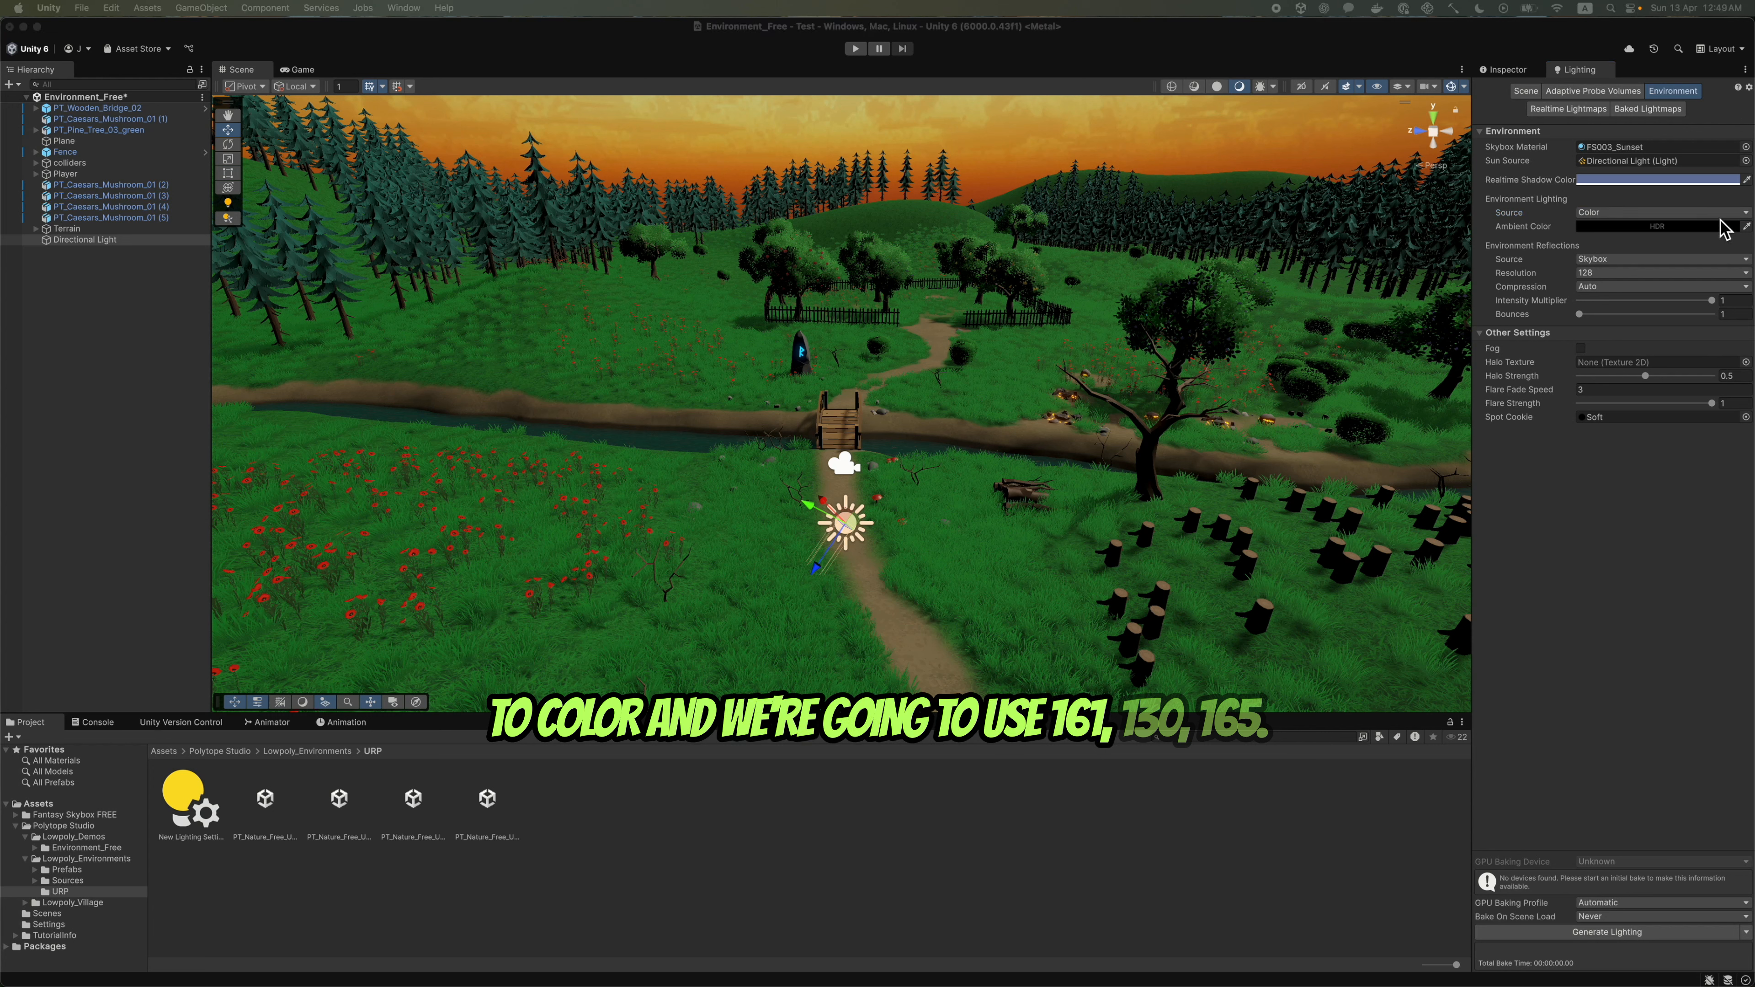
left_click(1656, 227)
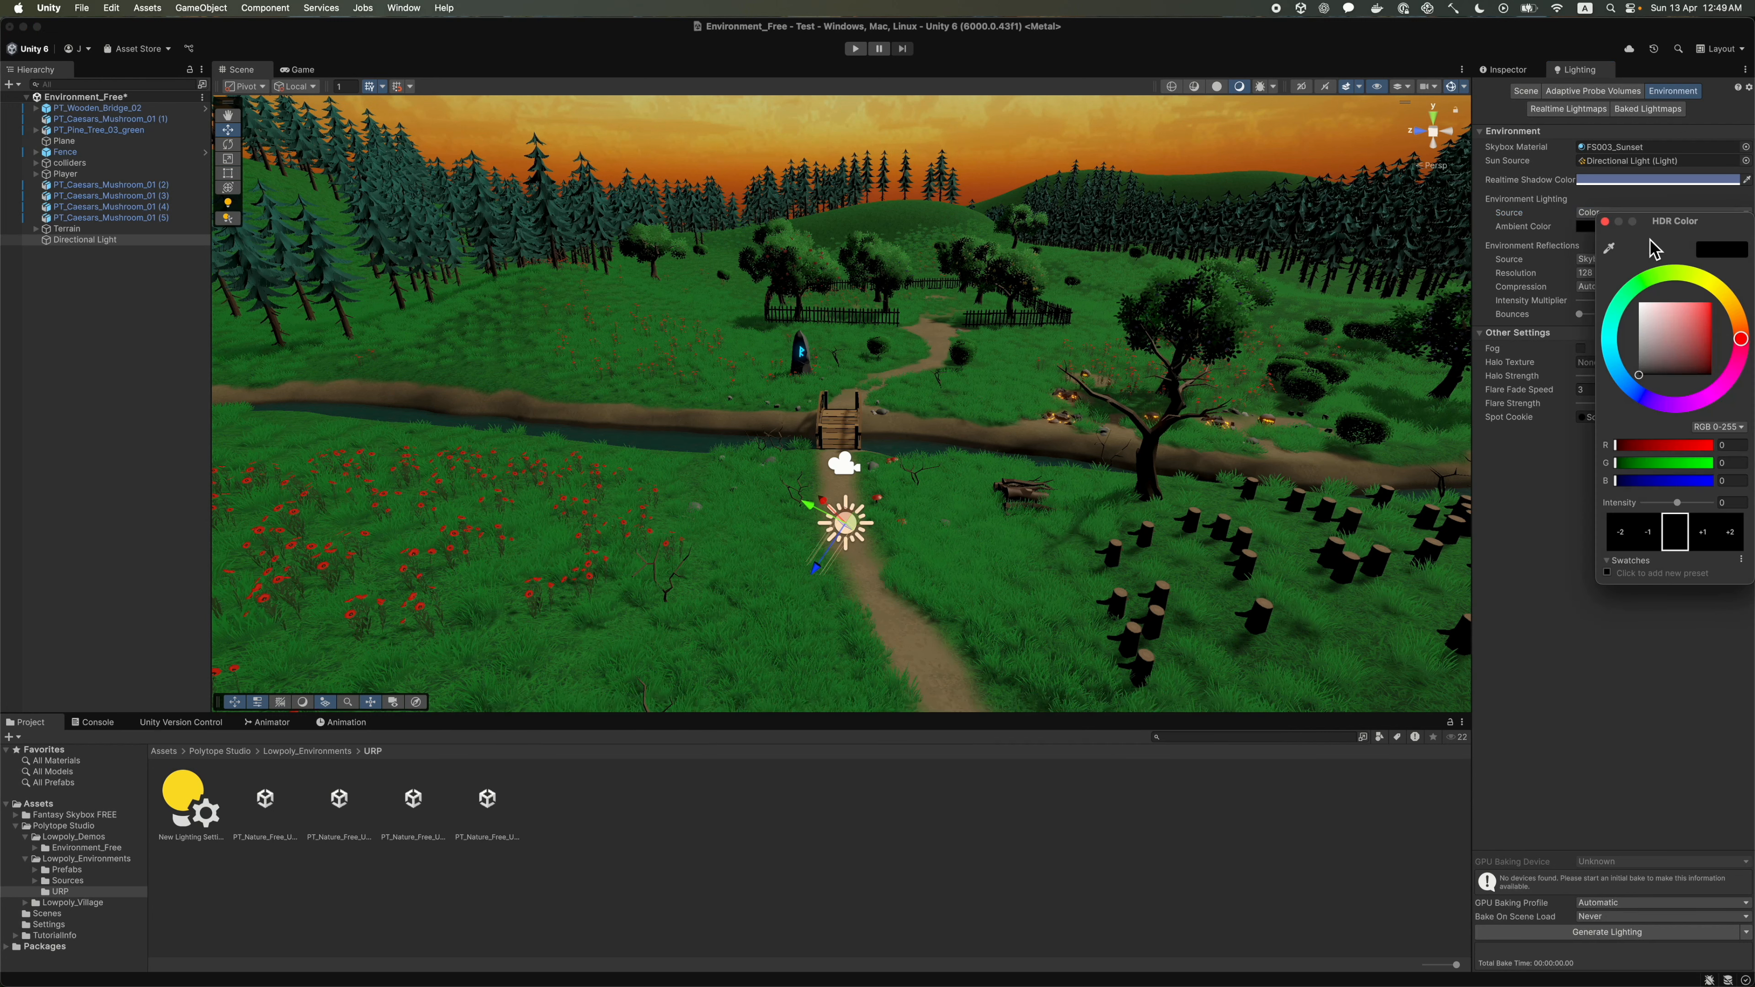
type("161")
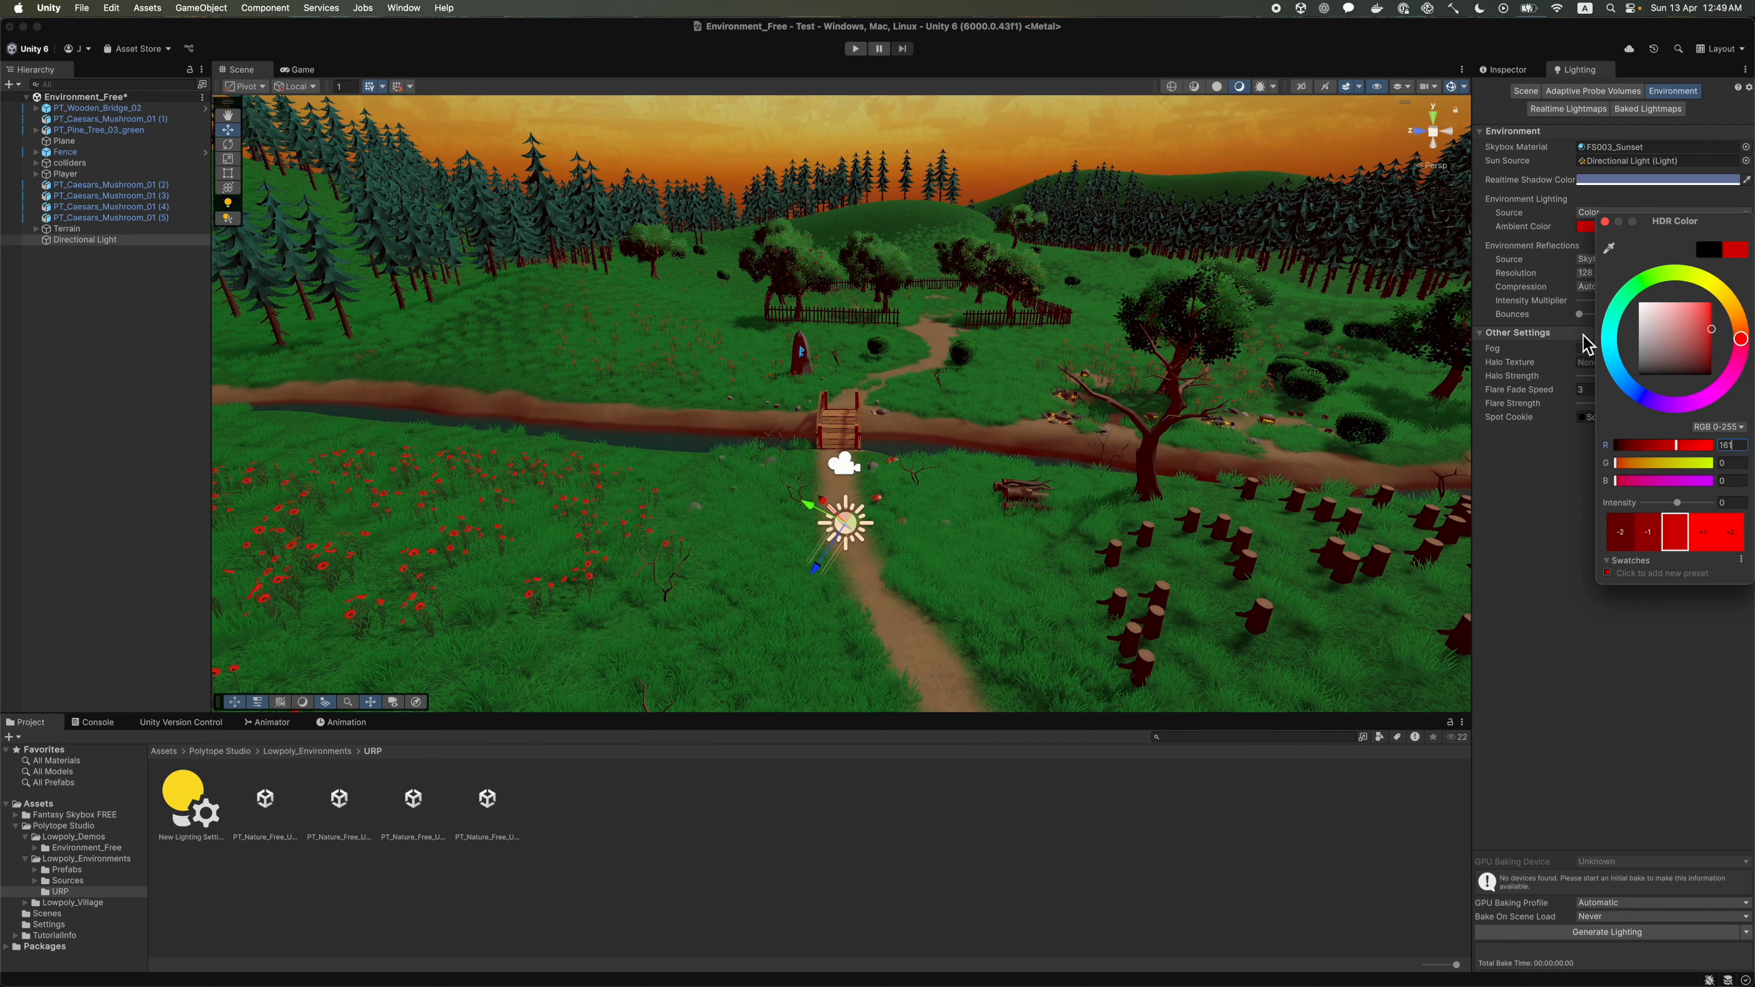
left_click(1726, 463)
type("130")
key("BackSpace")
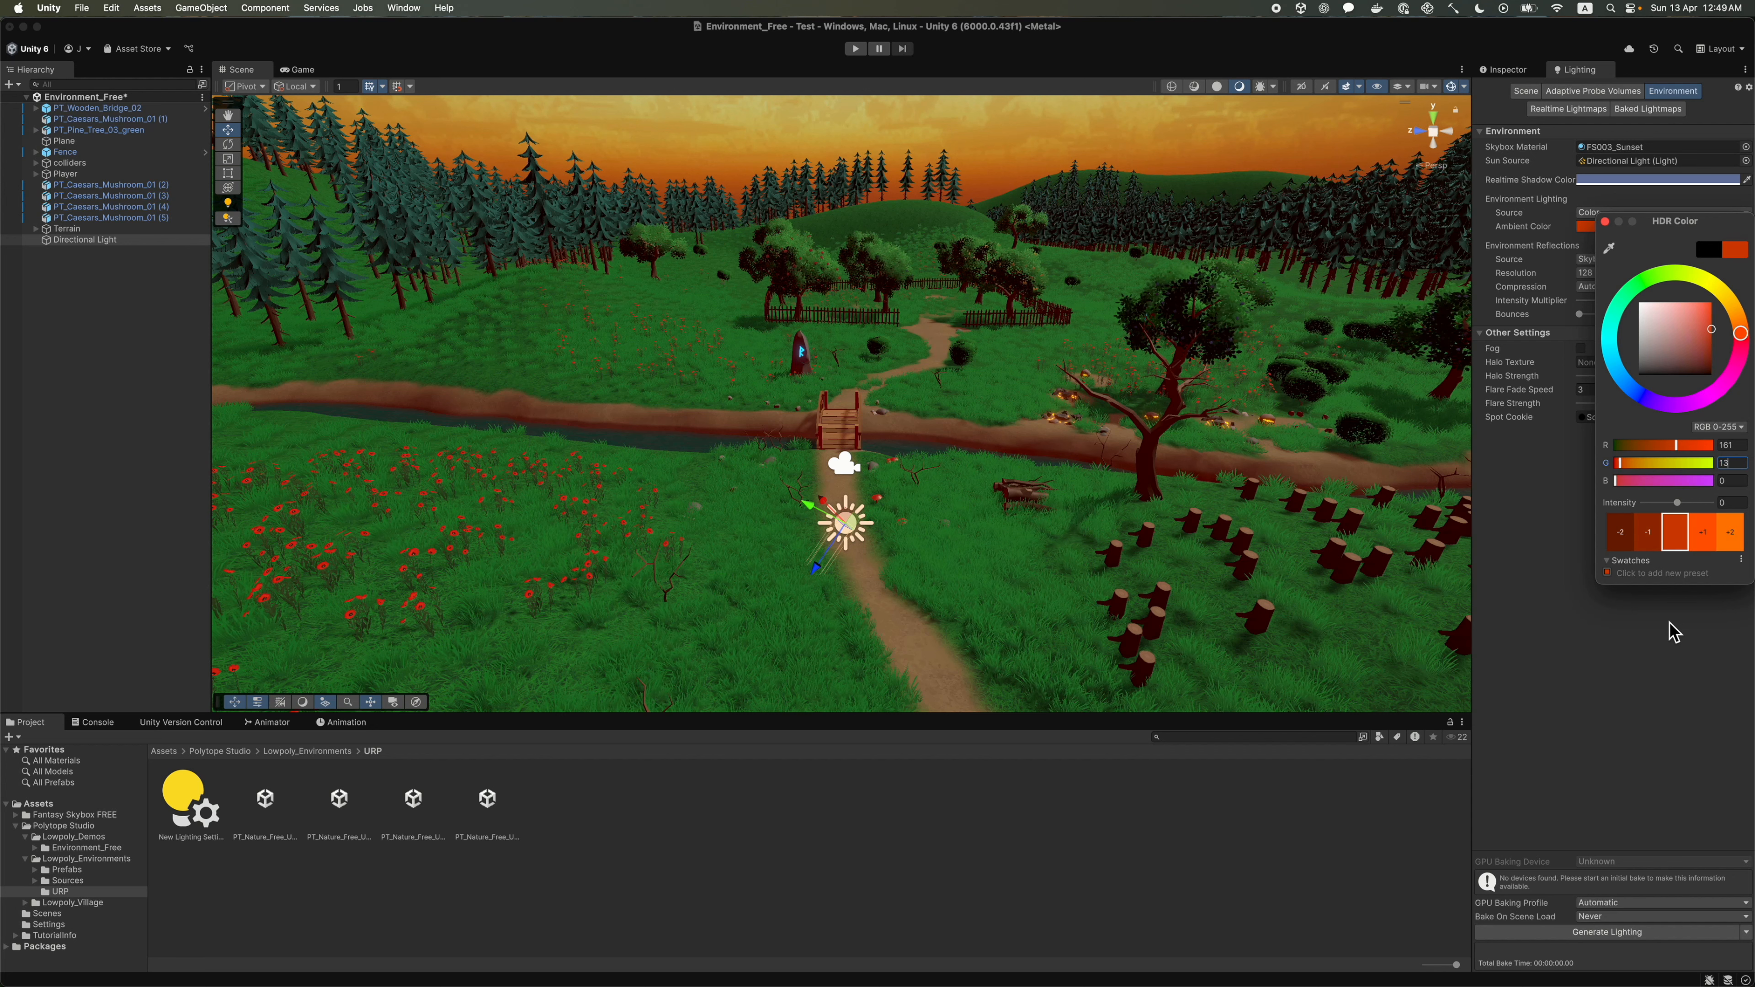
type("165")
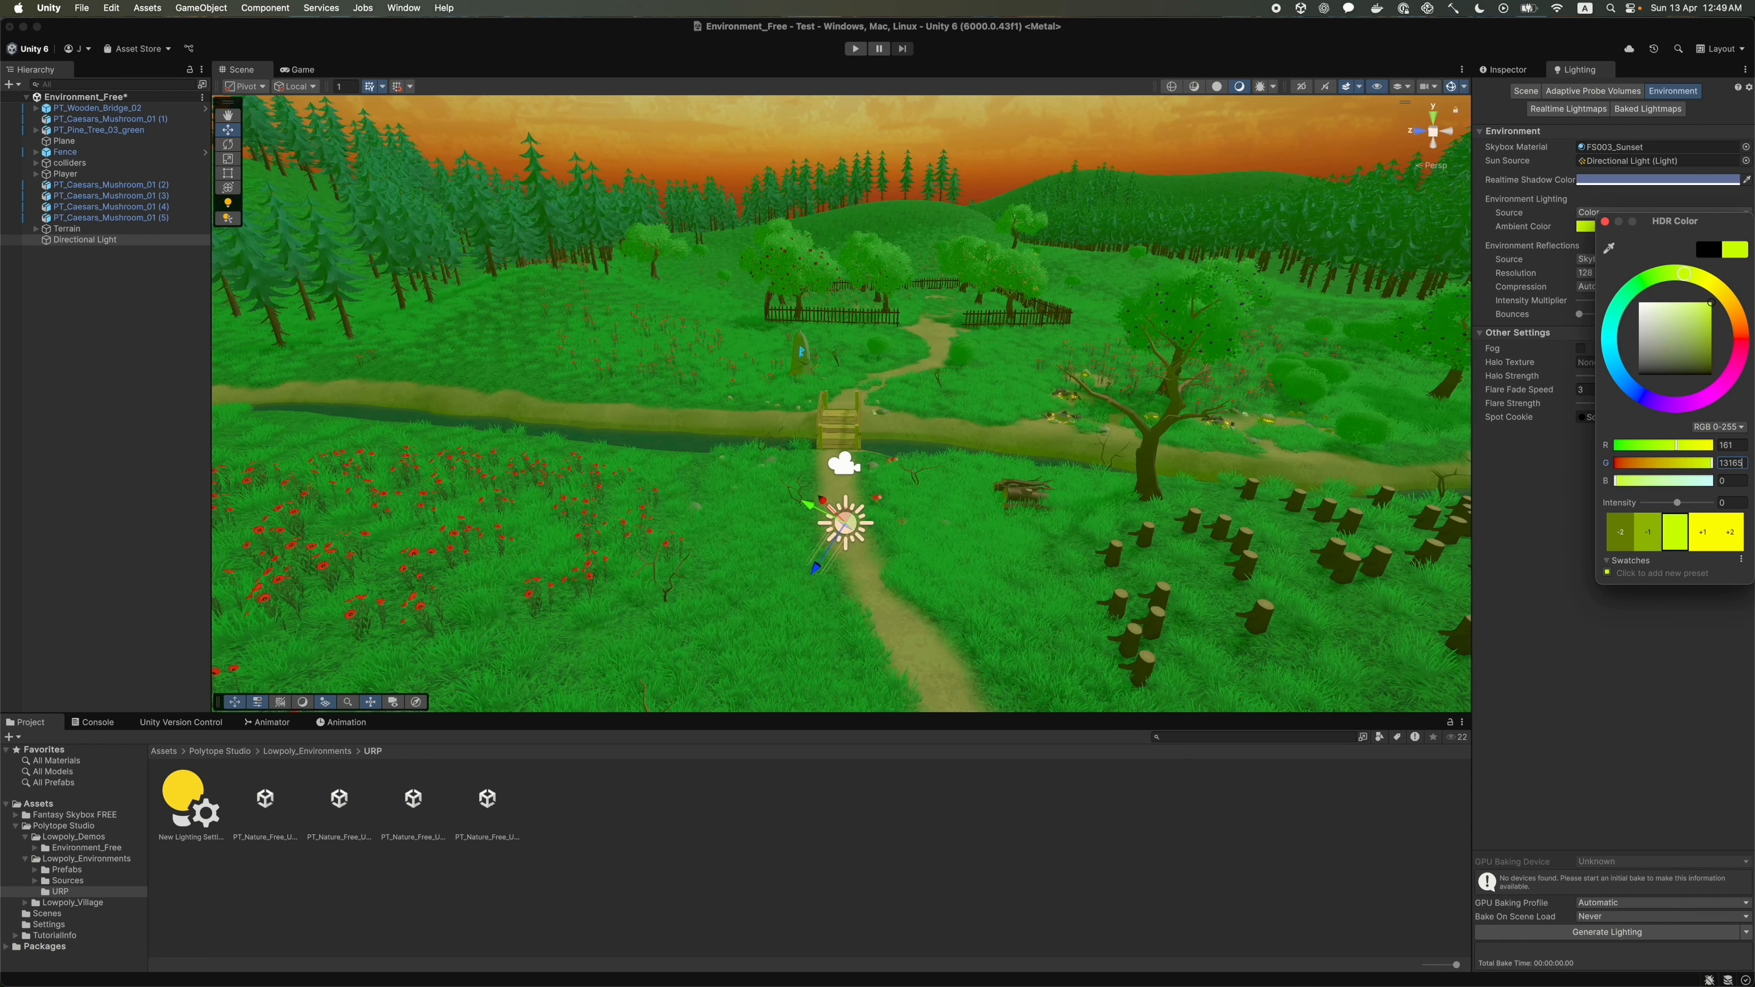
key("super+Tab")
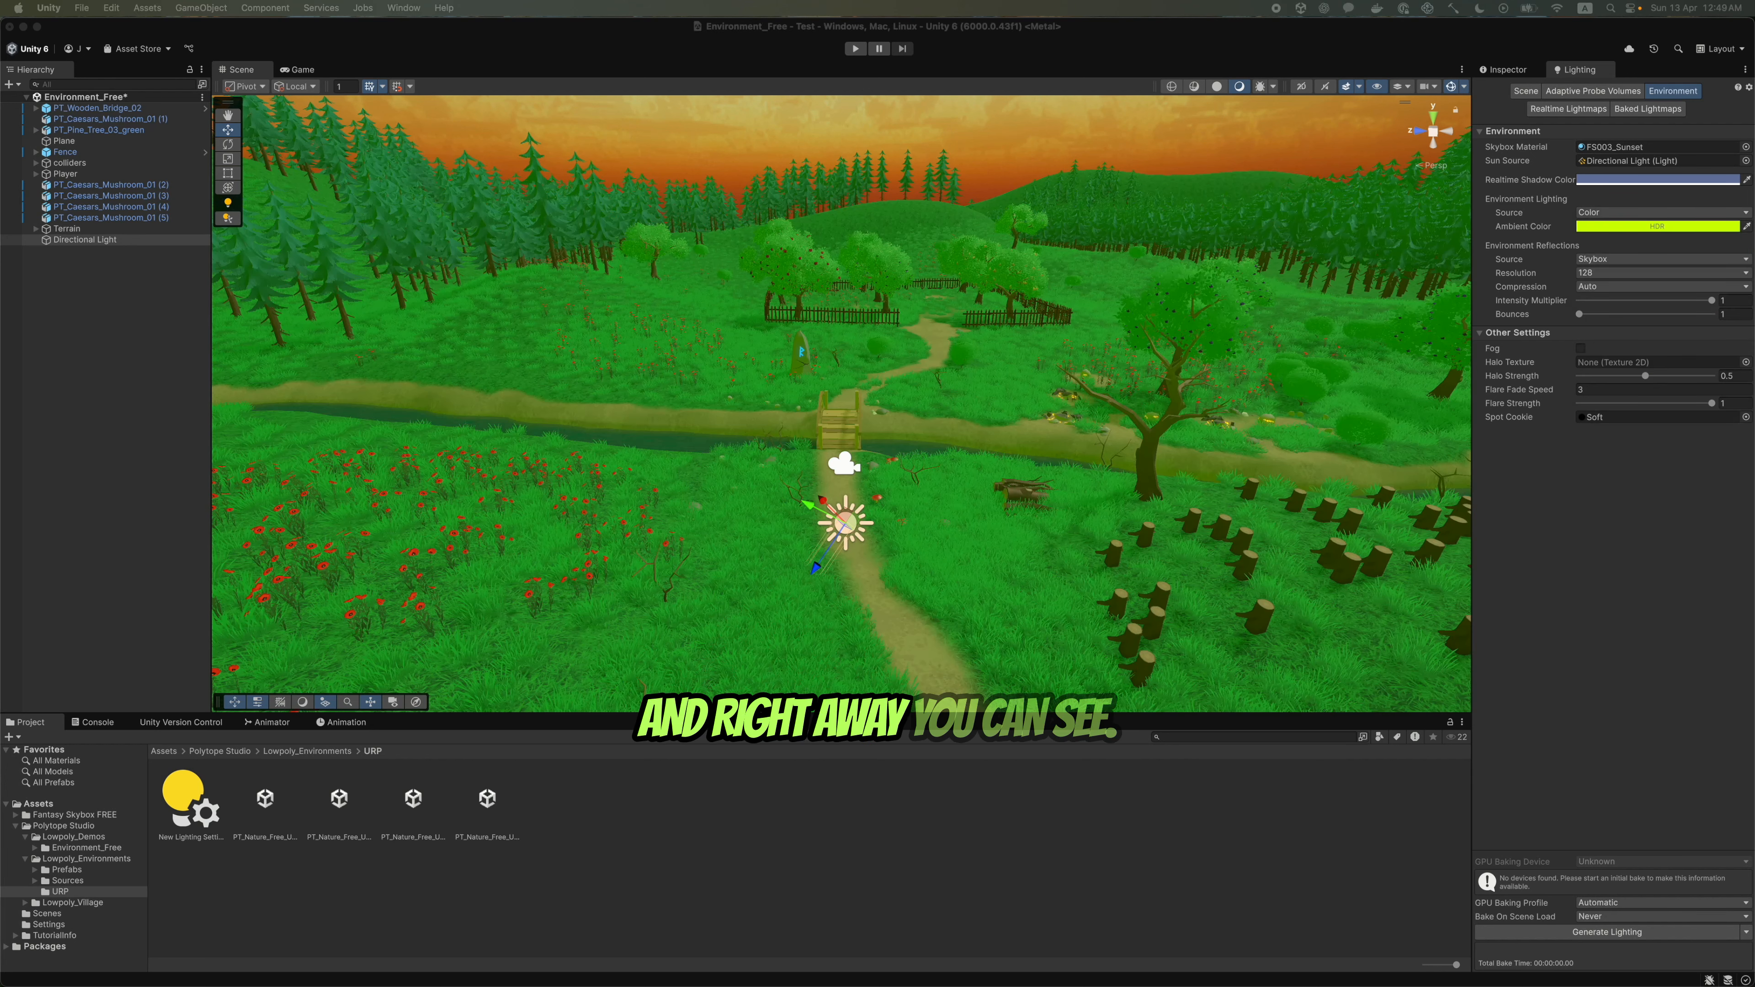
- Set the ambient color's green value to 131 and its blue value to 65
left_click(1682, 231)
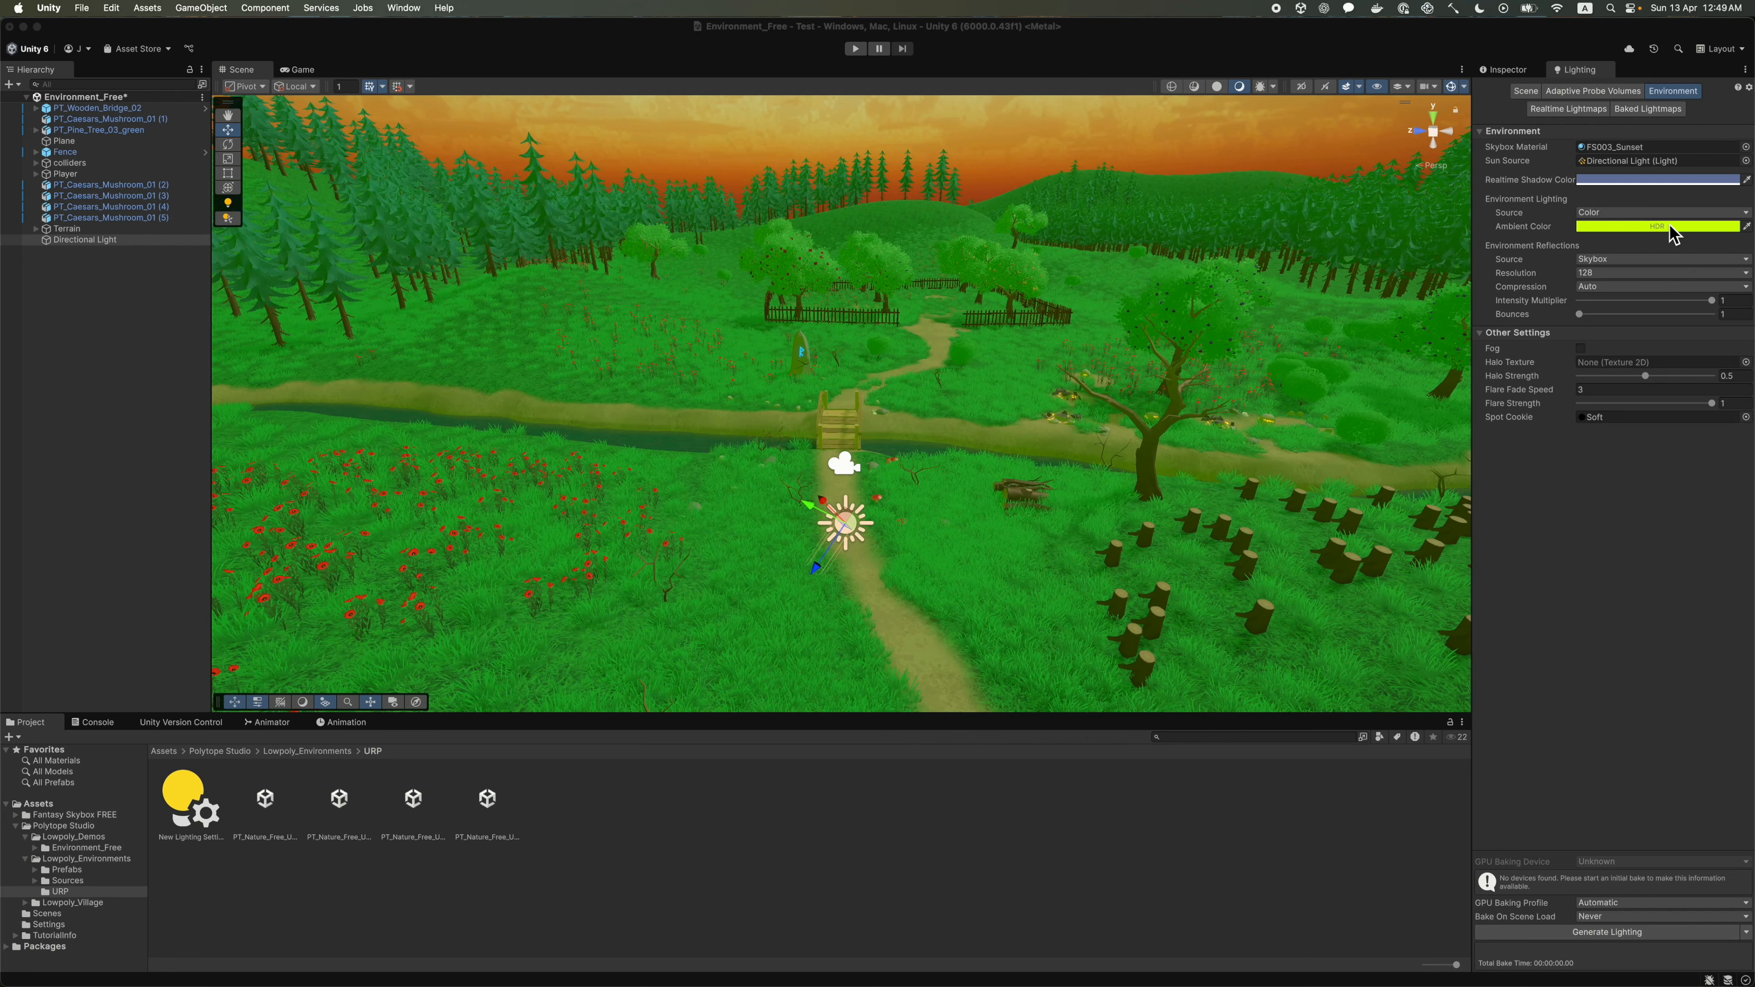
left_click(1731, 454)
type("31")
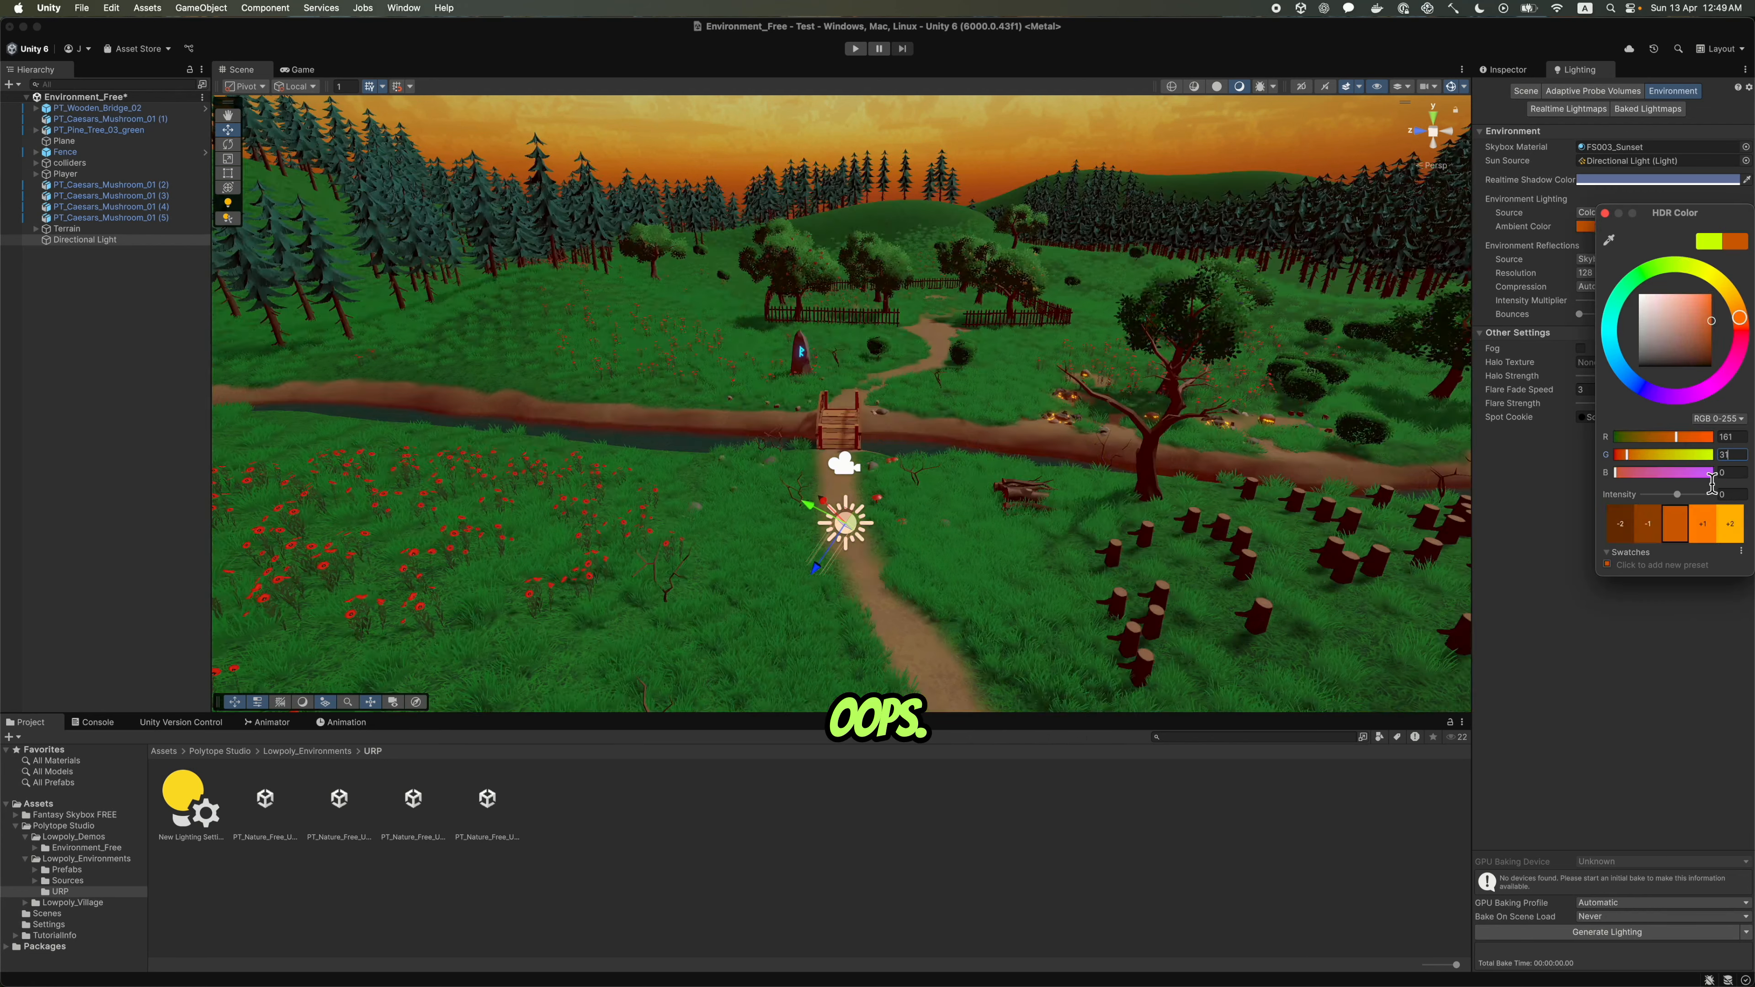
type("3131")
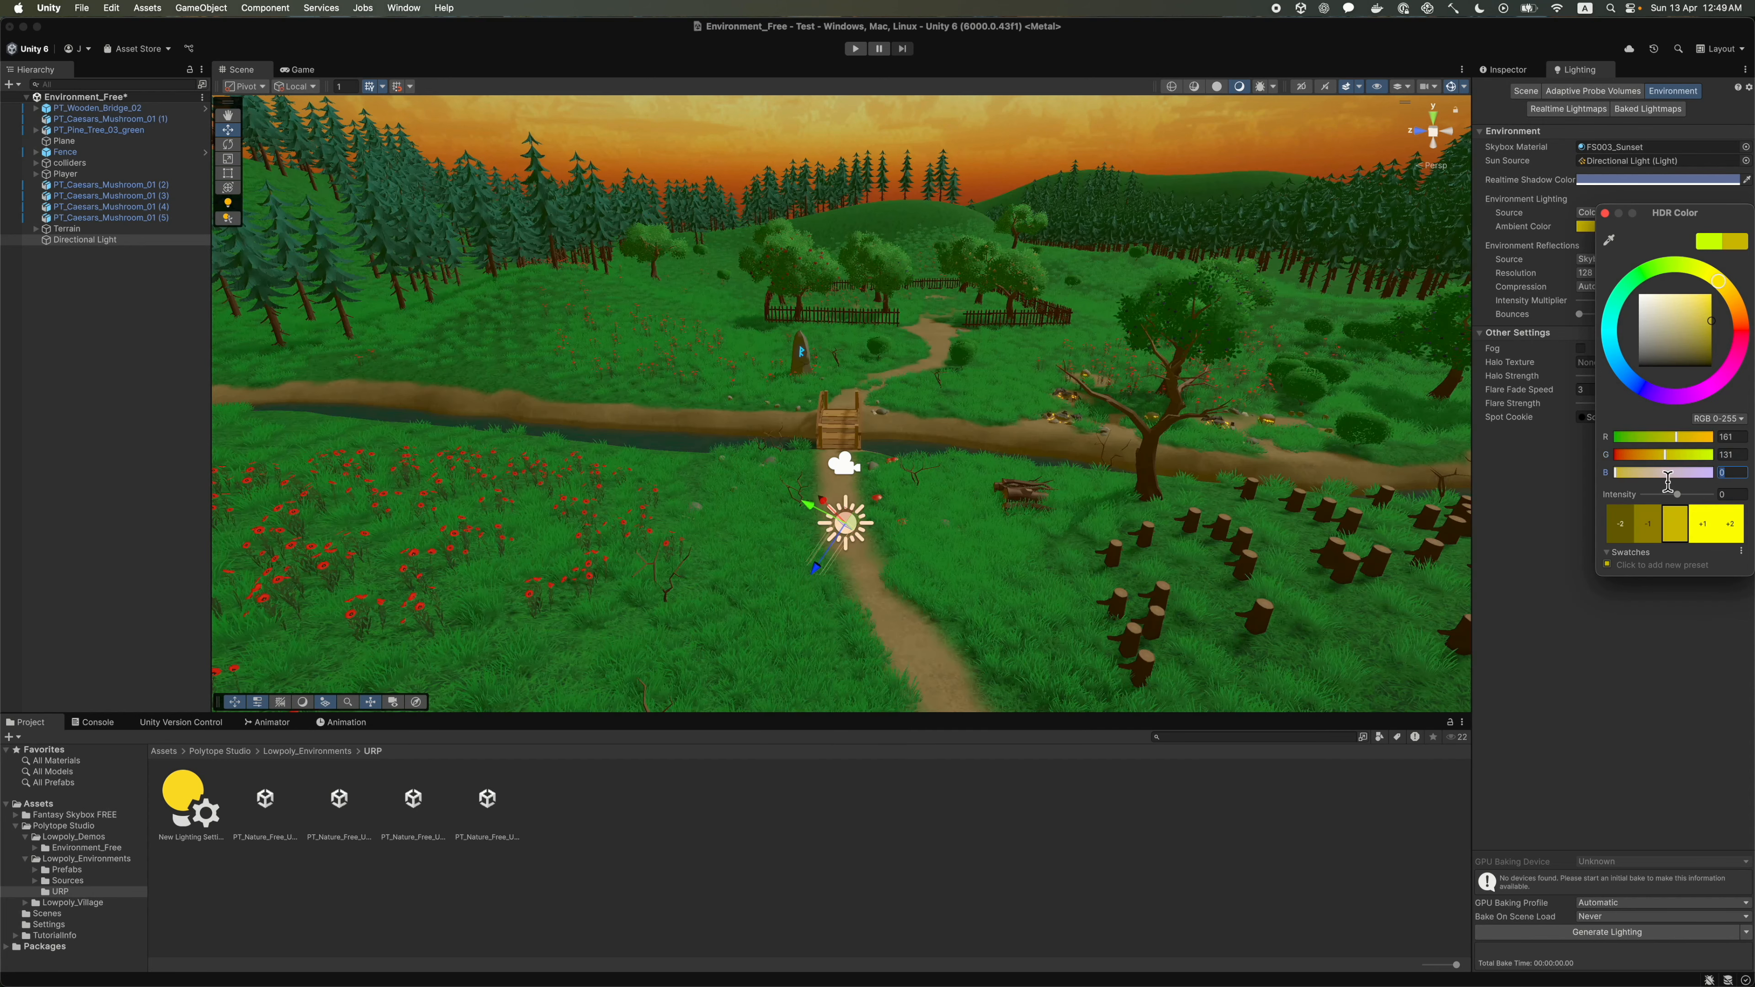
type("65")
left_click(1686, 686)
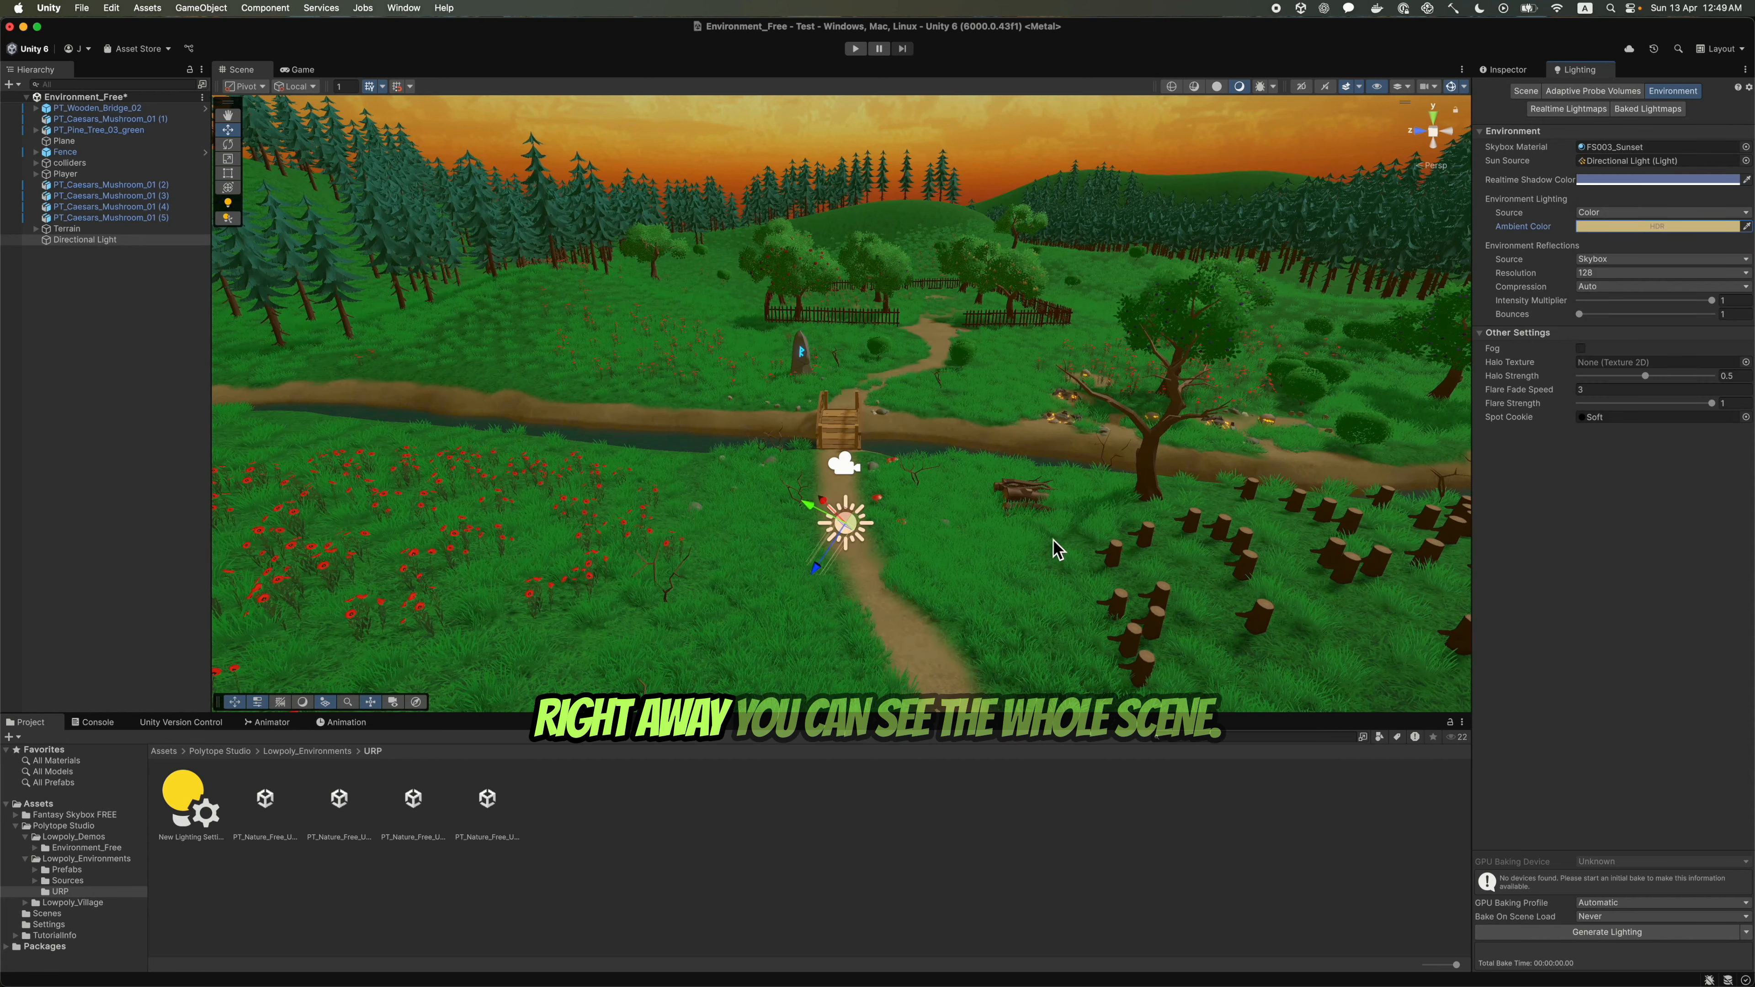
- Enable fog in the environment lighting settings and check its effect on the distant hills and trees
mouse_move(957, 543)
right_mouse_down()
mouse_move(981, 521)
mouse_move(968, 515)
right_mouse_up()
key("w")
key("s")
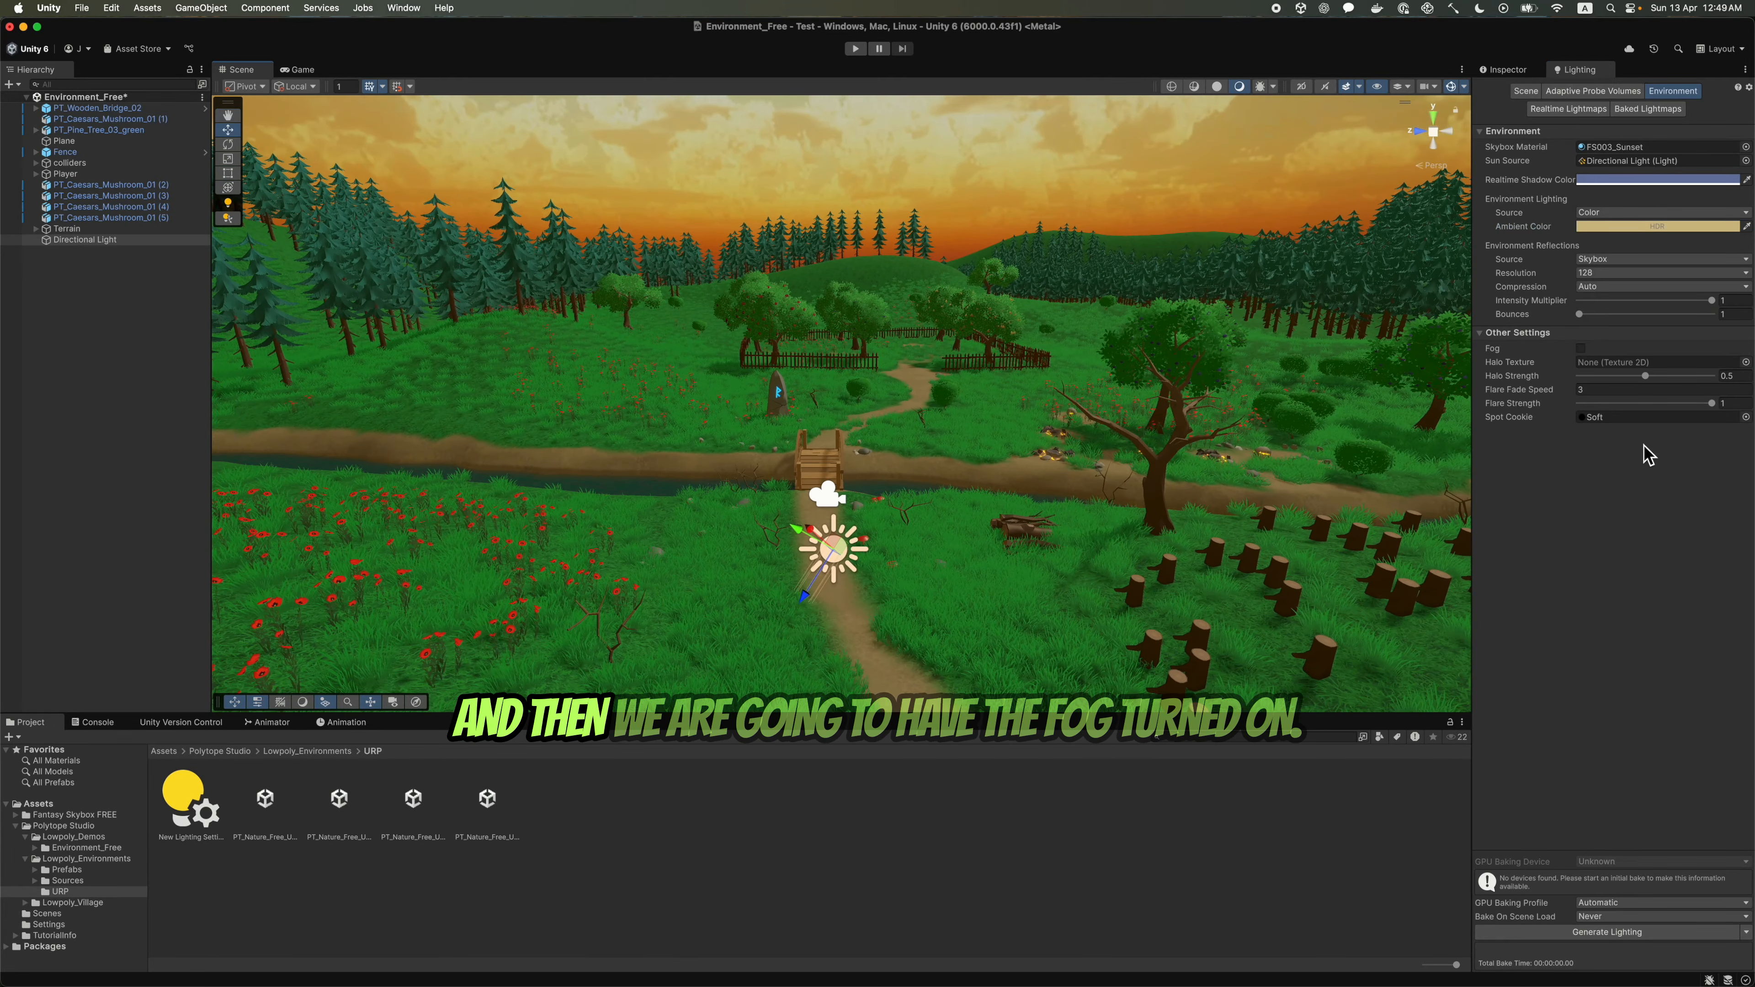
left_click(1581, 348)
right_click_drag(1050, 264, 1042, 287)
key("d")
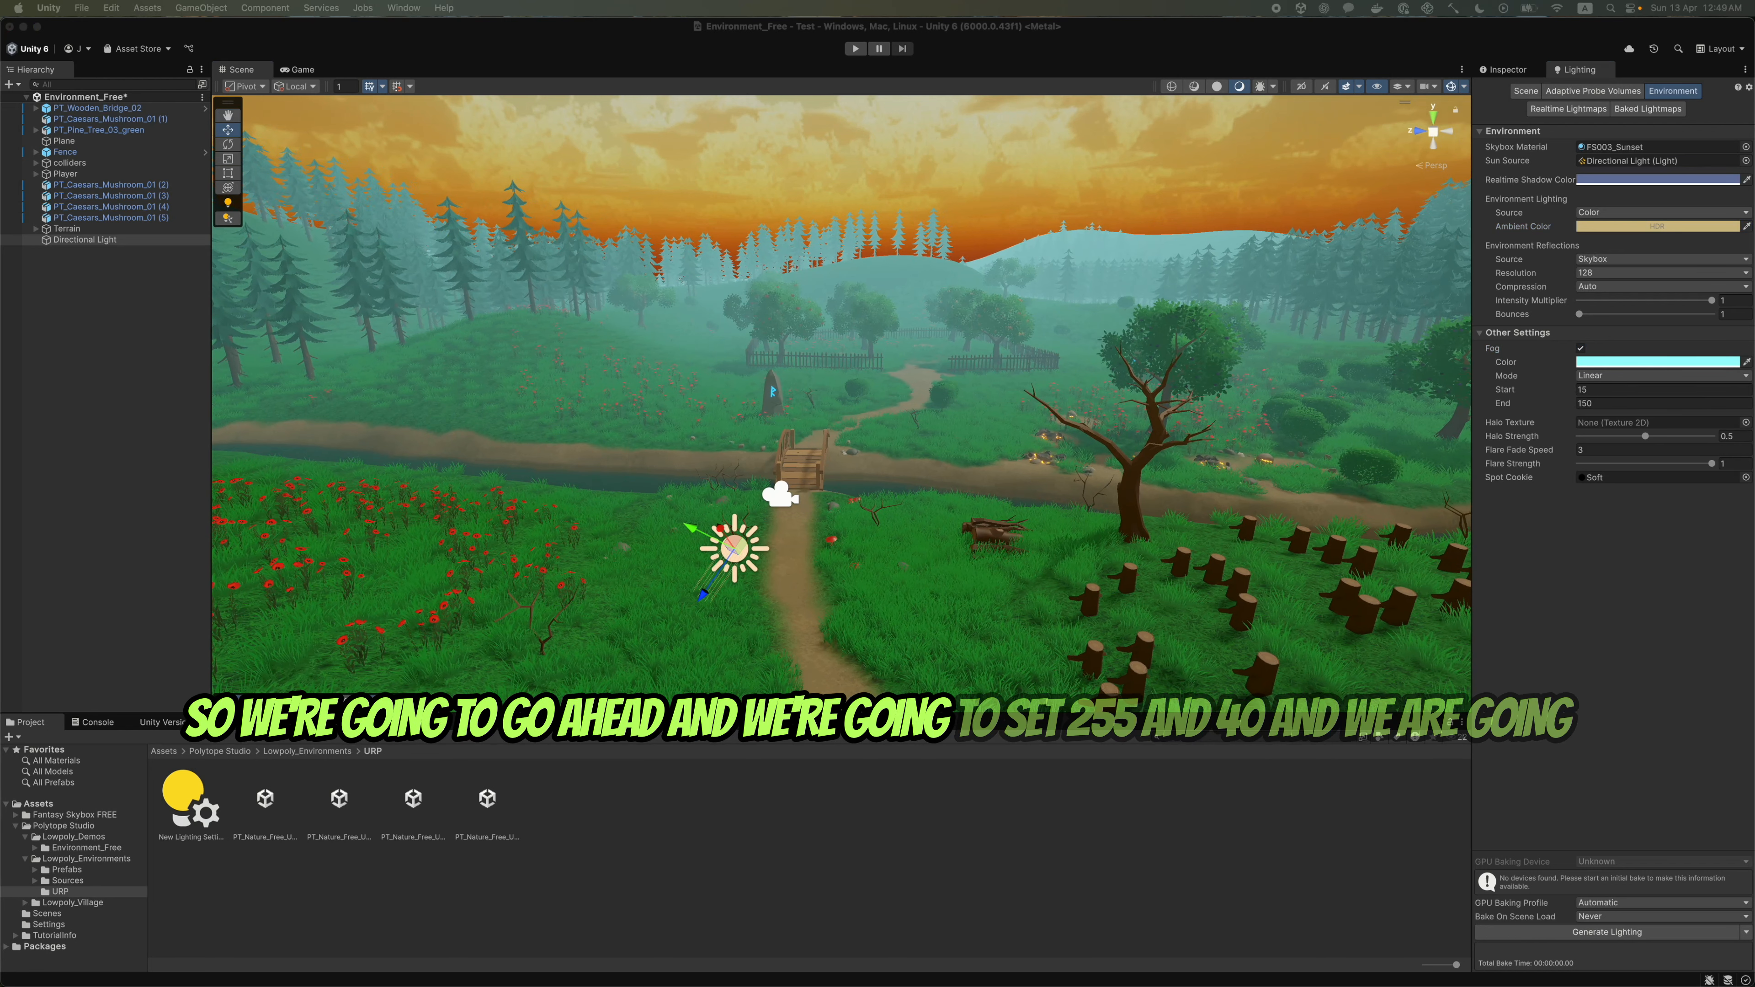
- Set the fog color to a strong red, with red at 255 and green at 40
left_click(1643, 363)
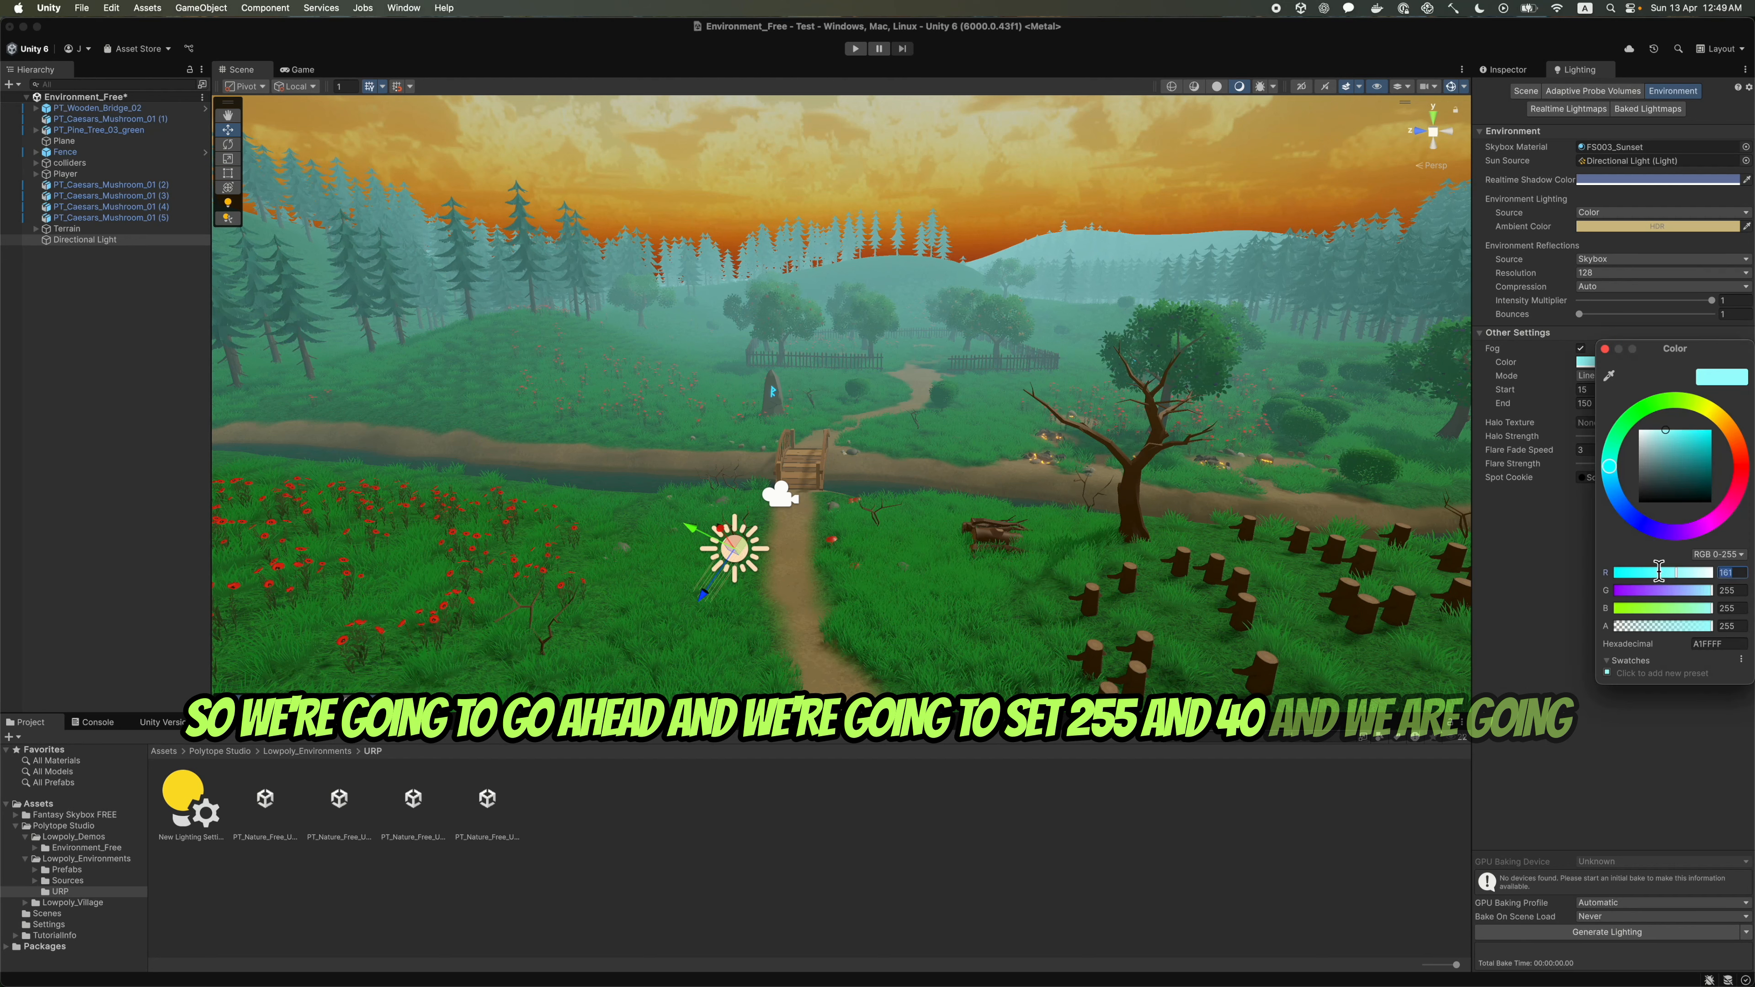
type("255")
key("Tab")
type("4")
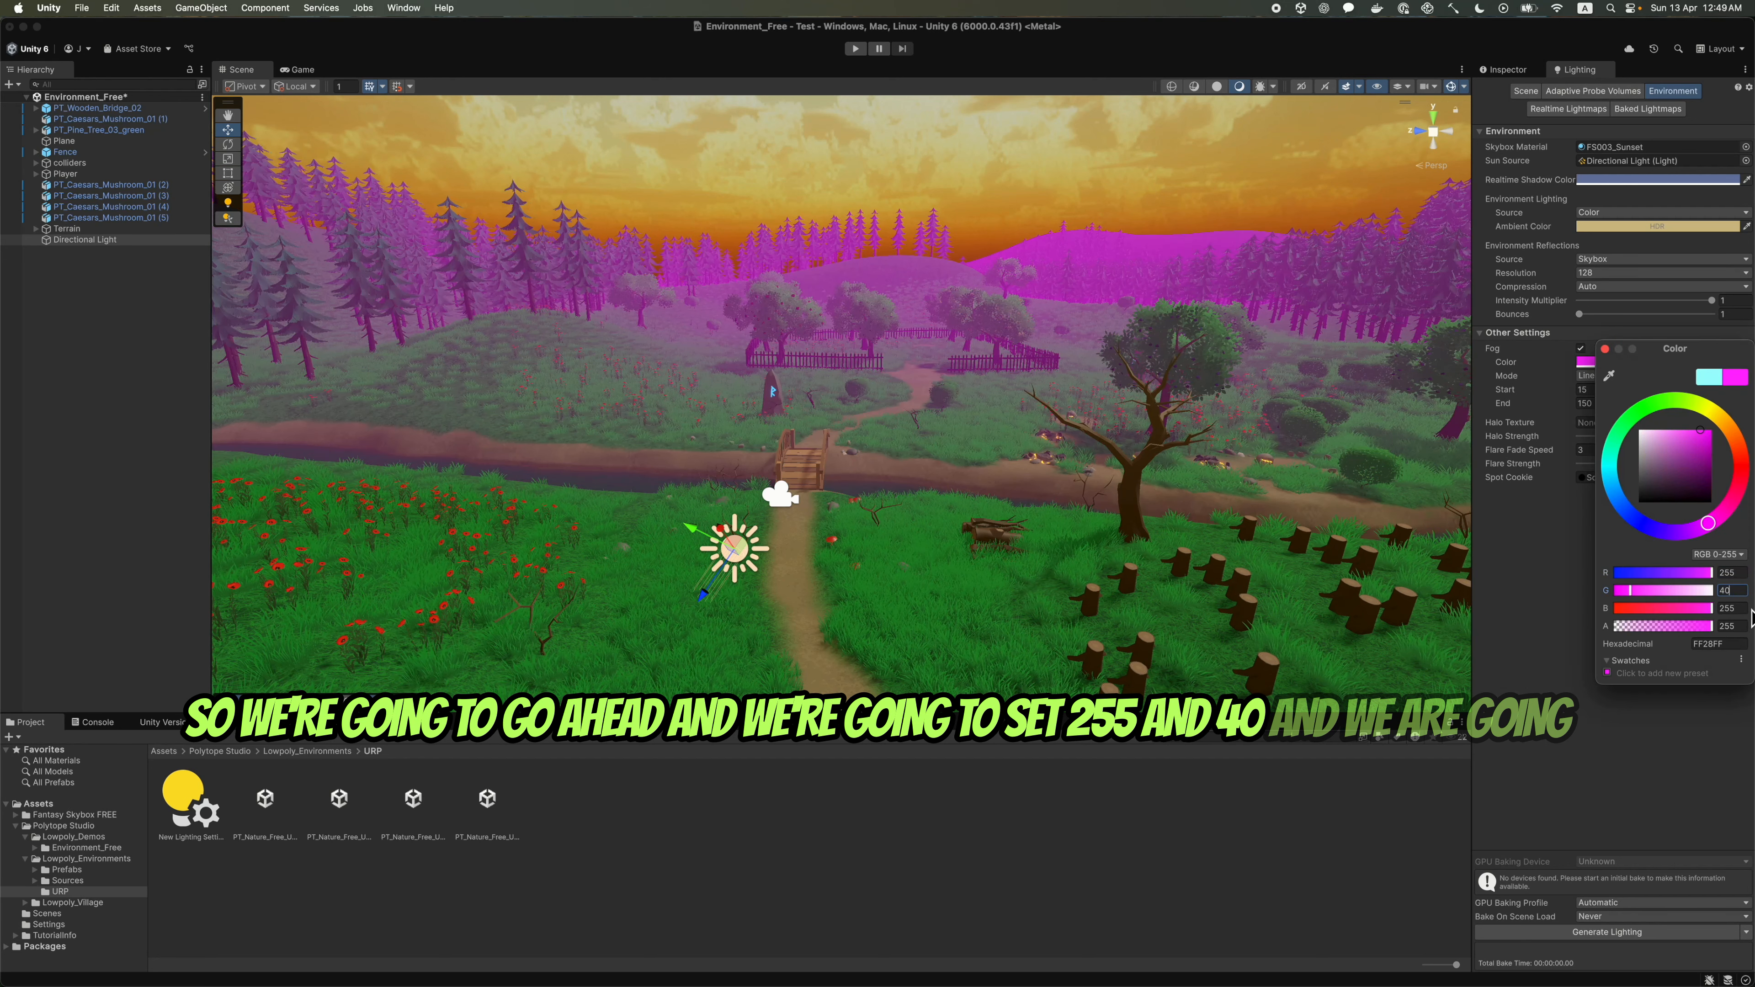
type("0")
left_click(1624, 788)
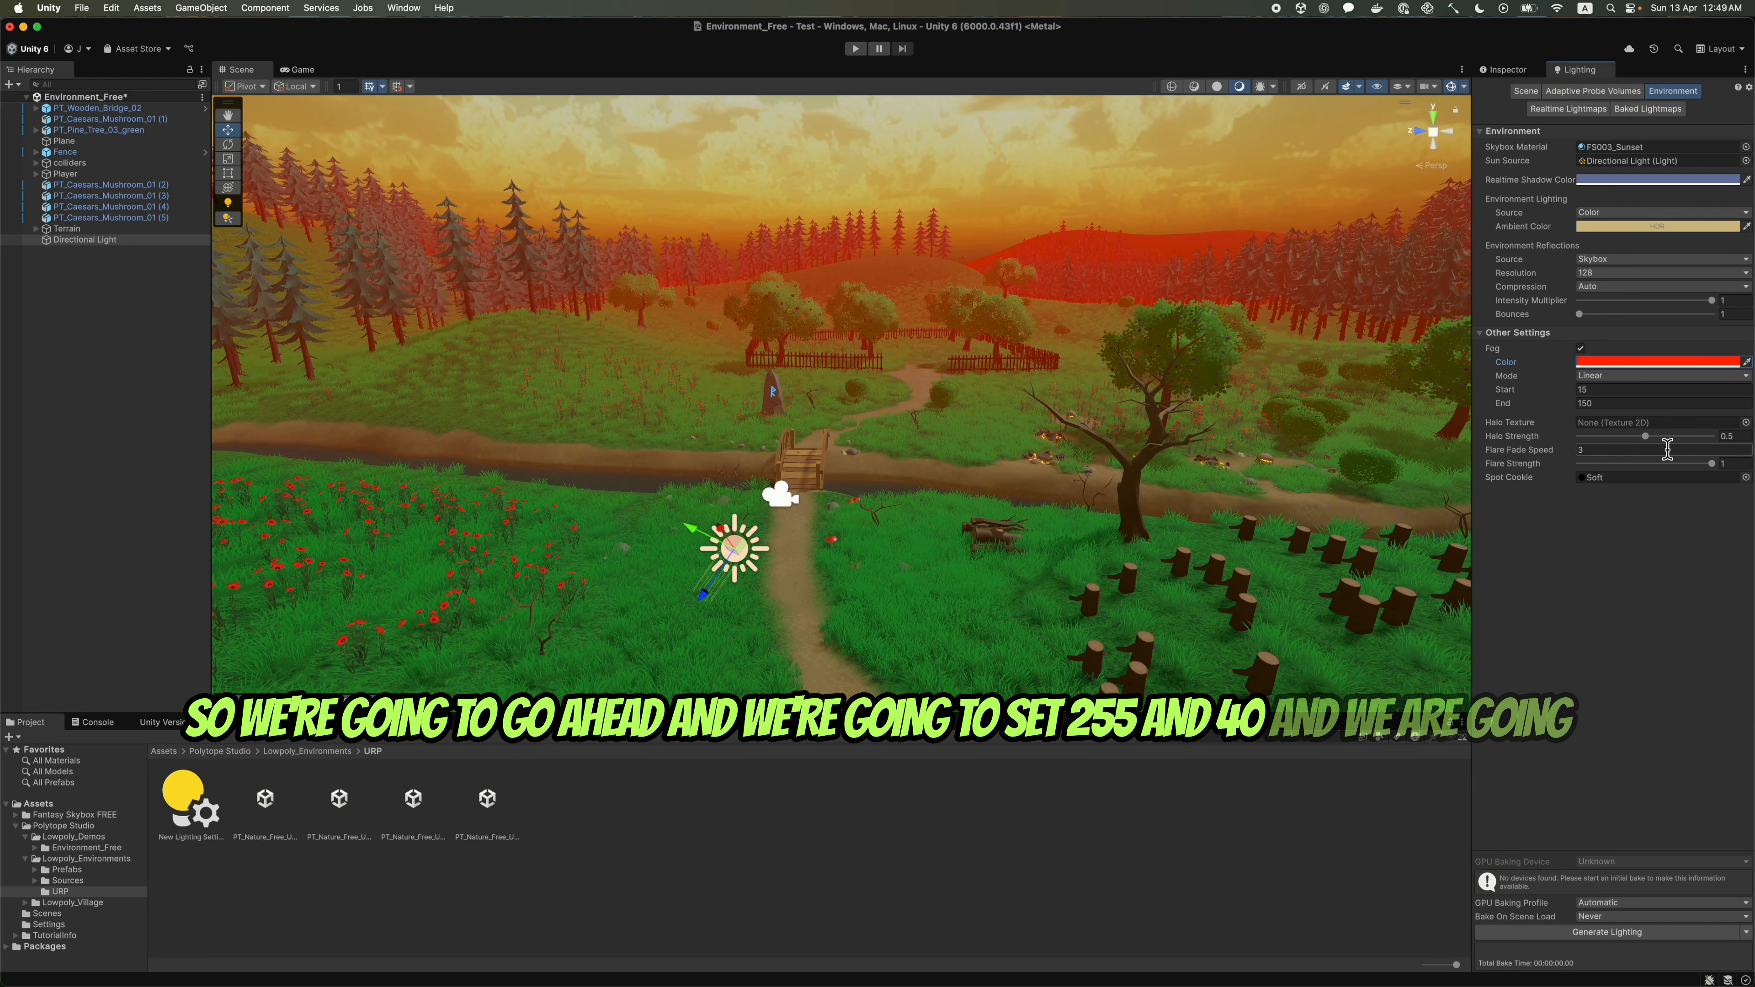
- Change the fog mode to Exponential Squared and set its density to 0.016
left_click(1616, 379)
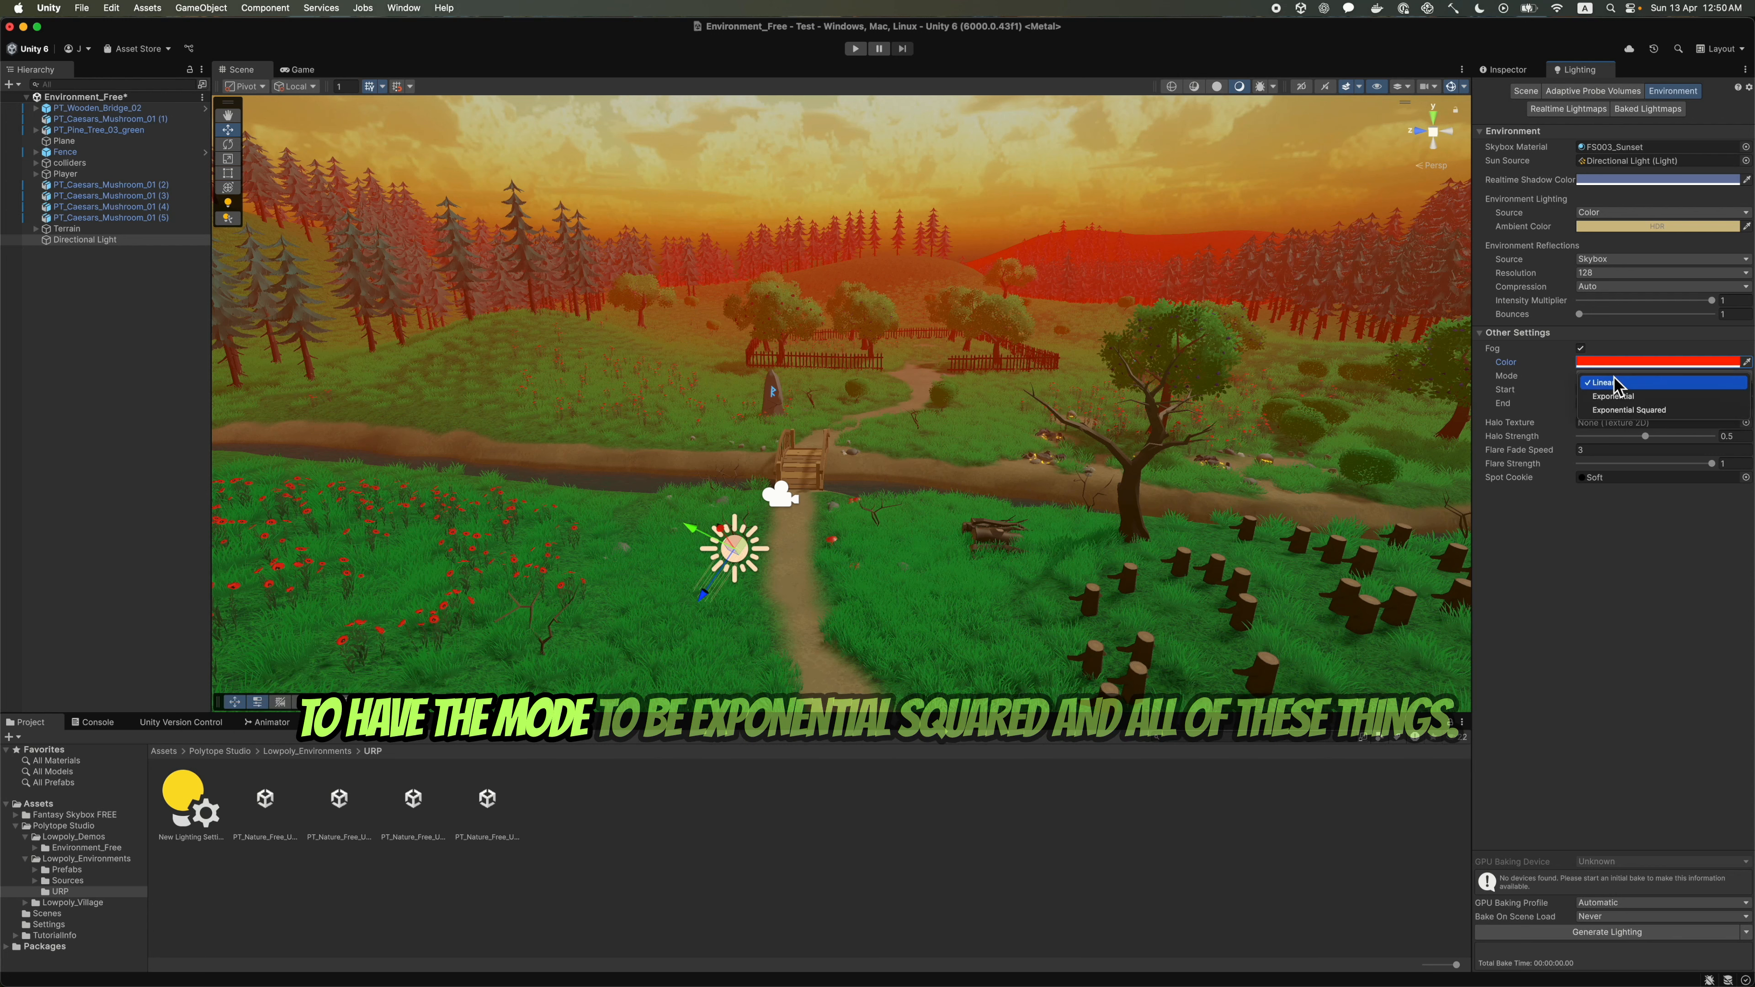
left_click(1624, 410)
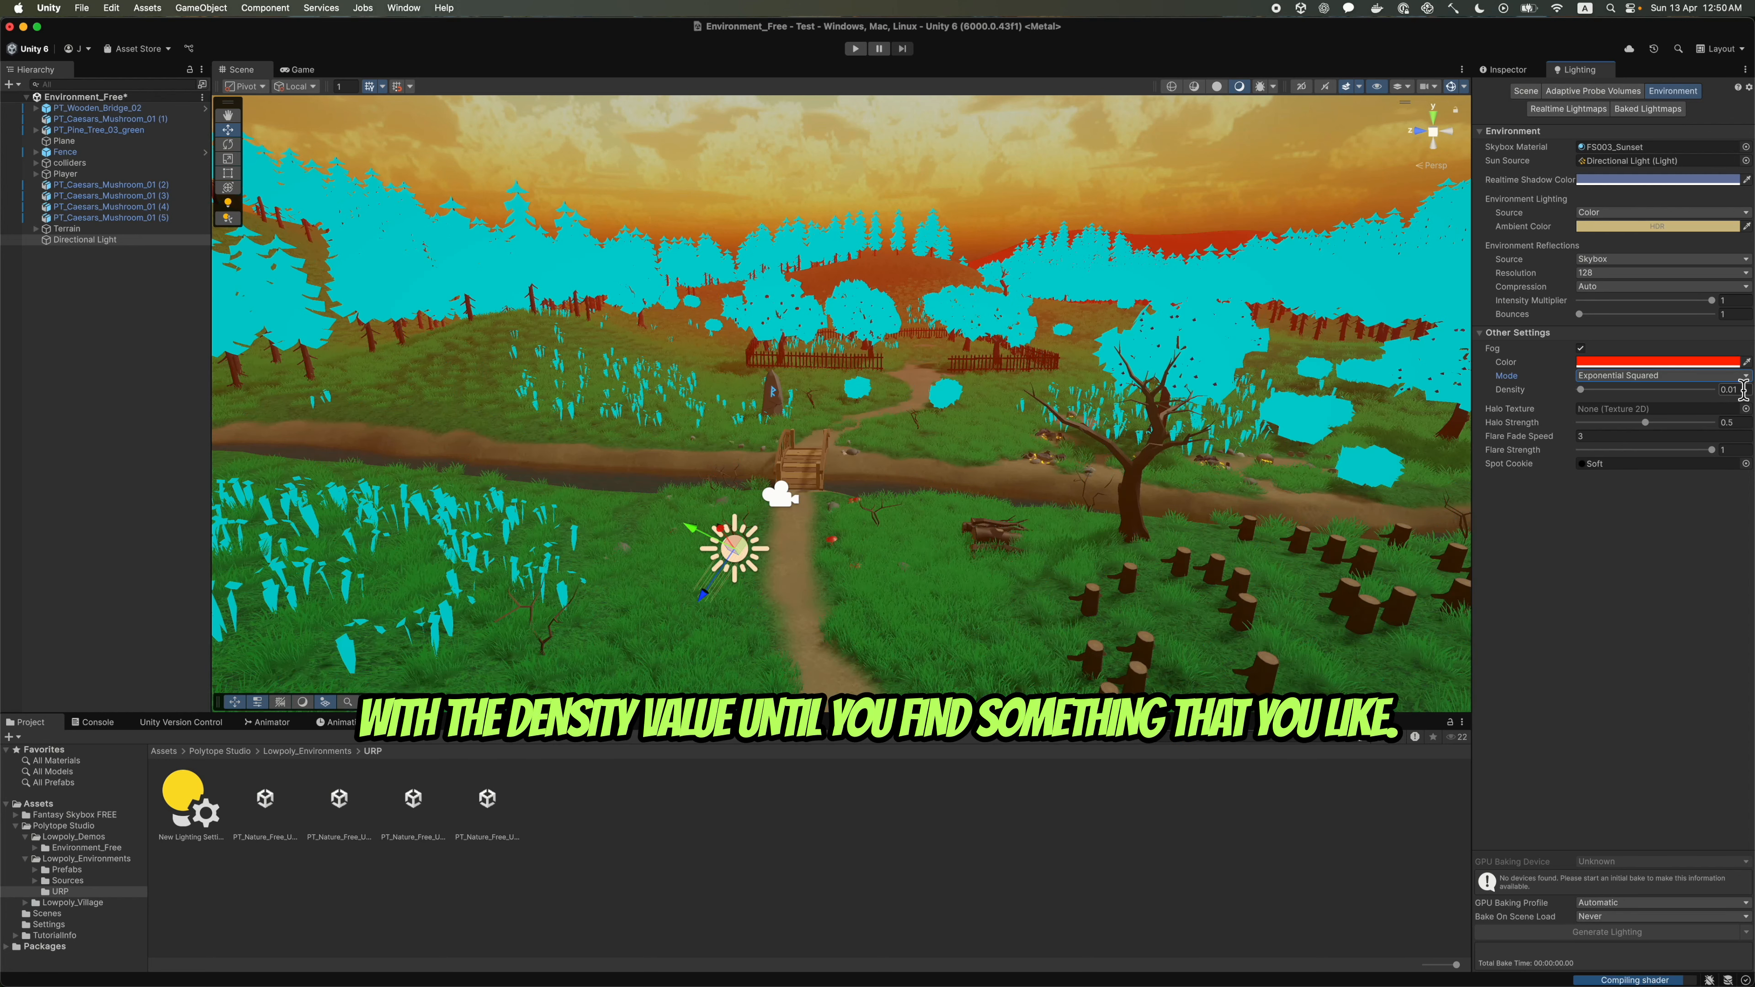
type("6")
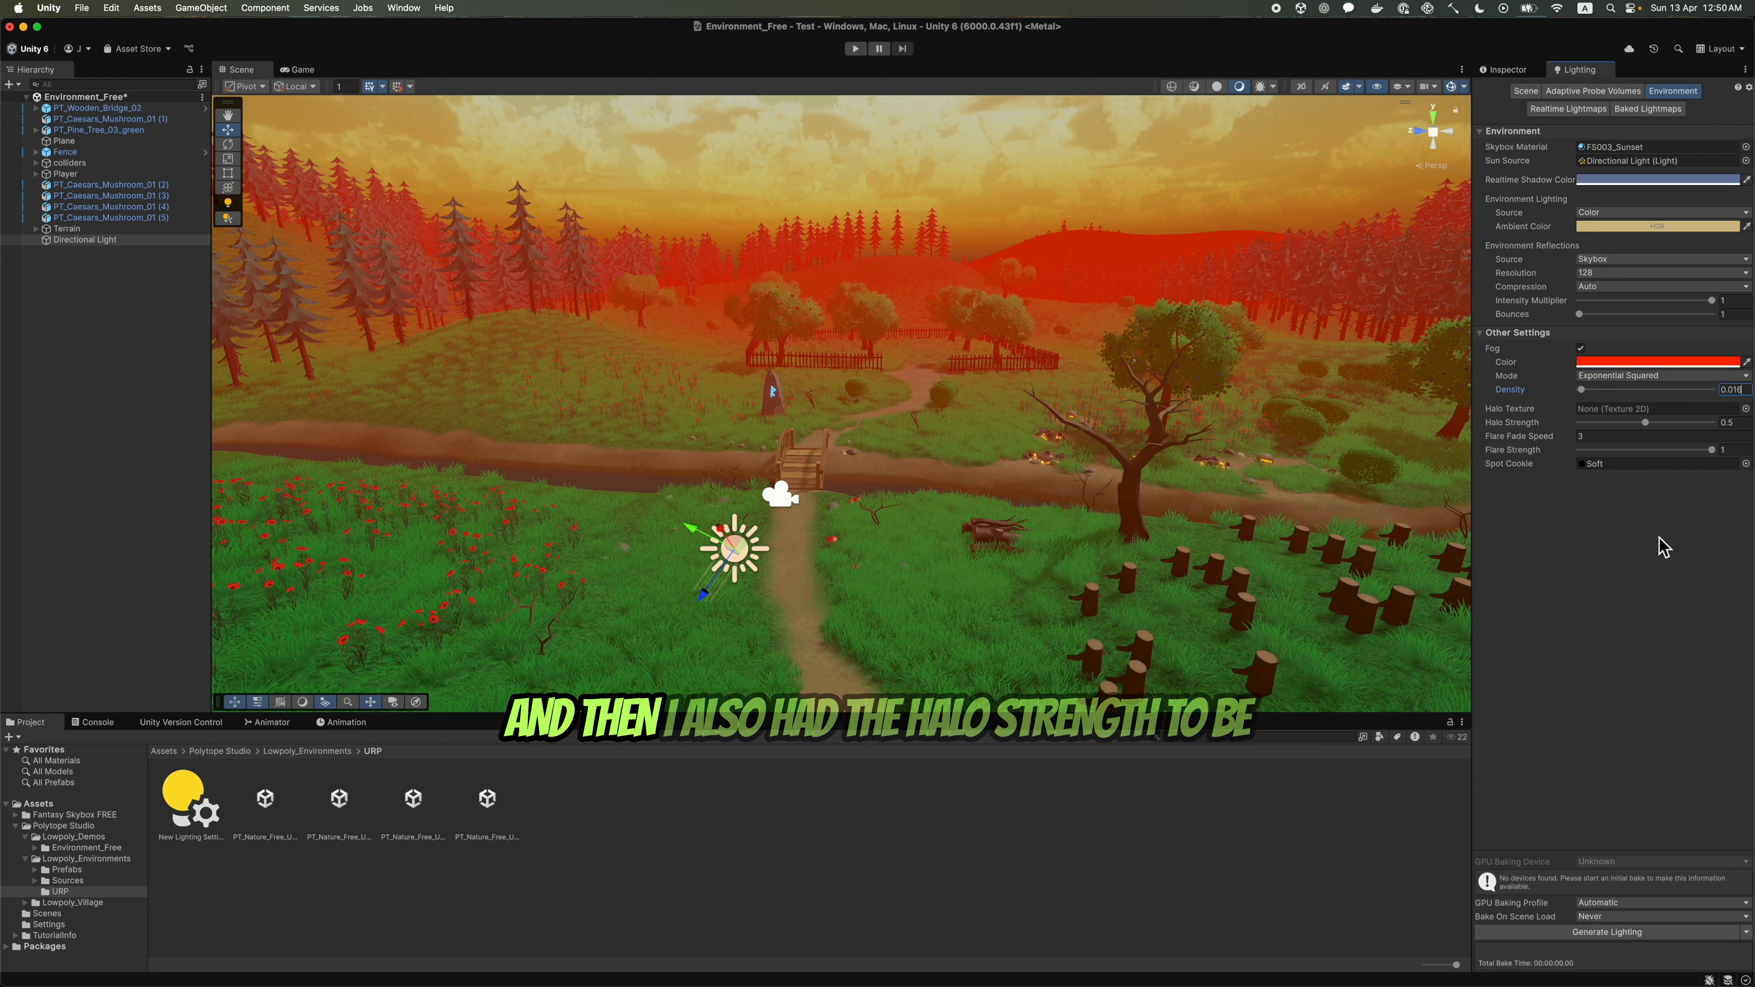
- Set the environment's halo strength to 0.38 and its flare strength to 0.772
left_click(1731, 423)
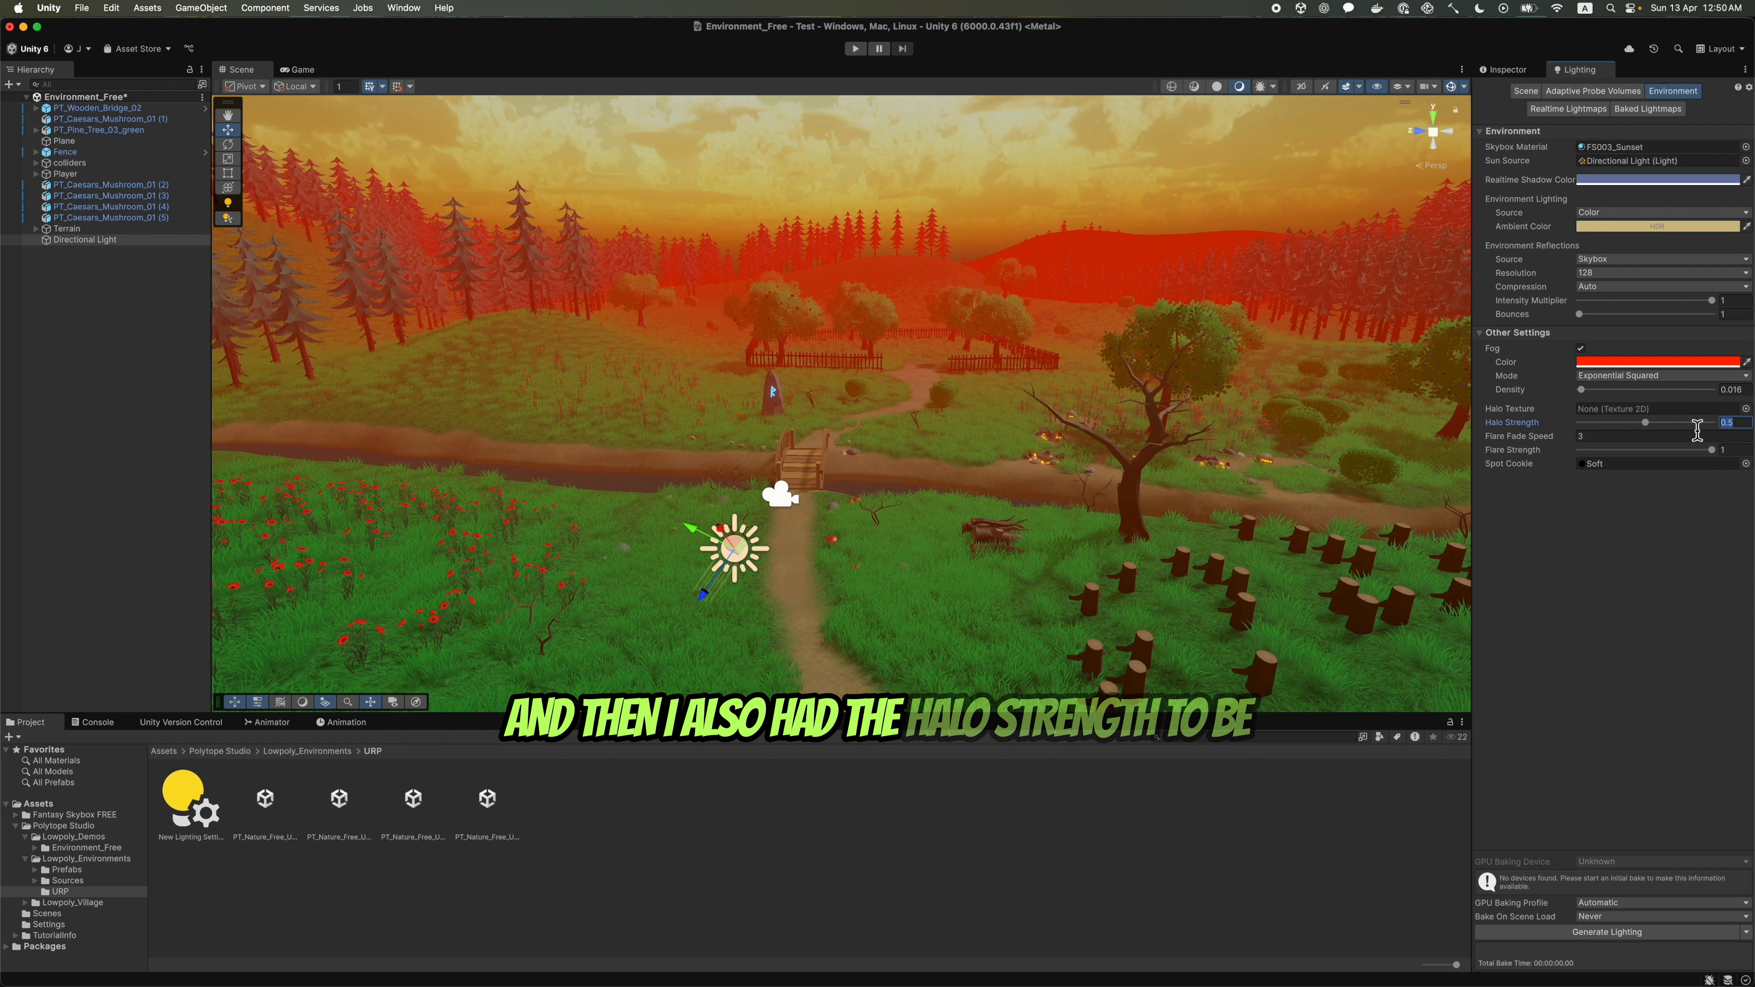
type("0.38")
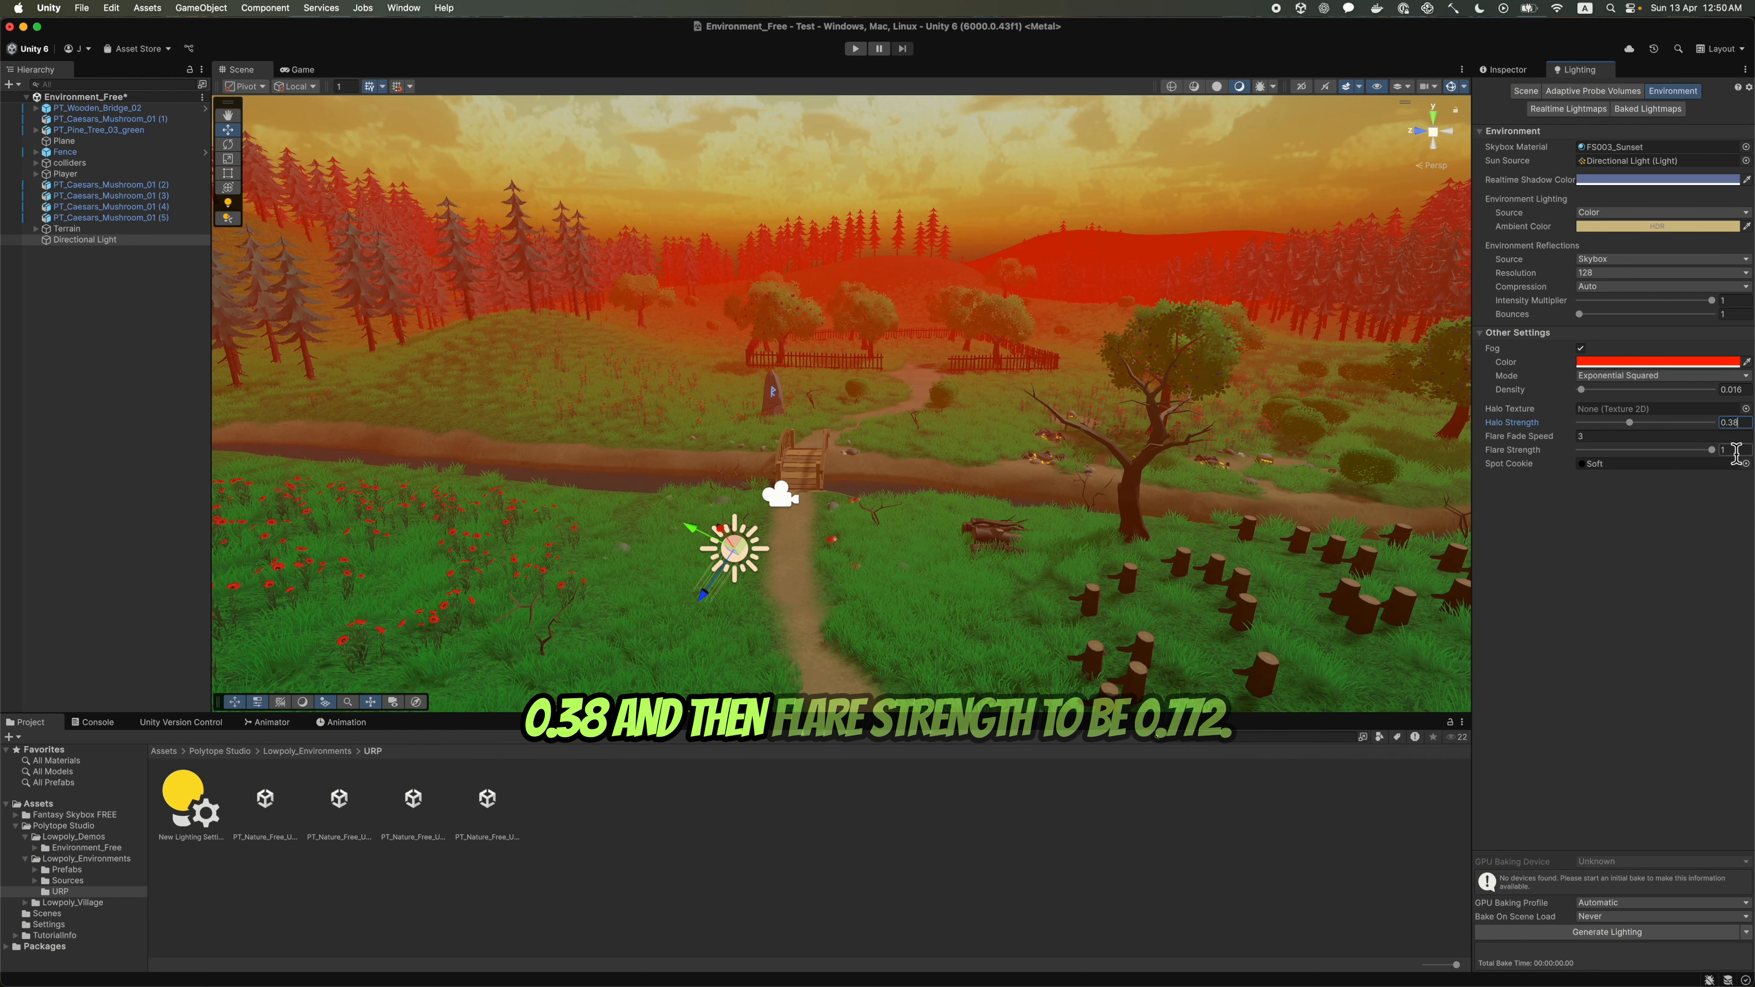
type("0.772")
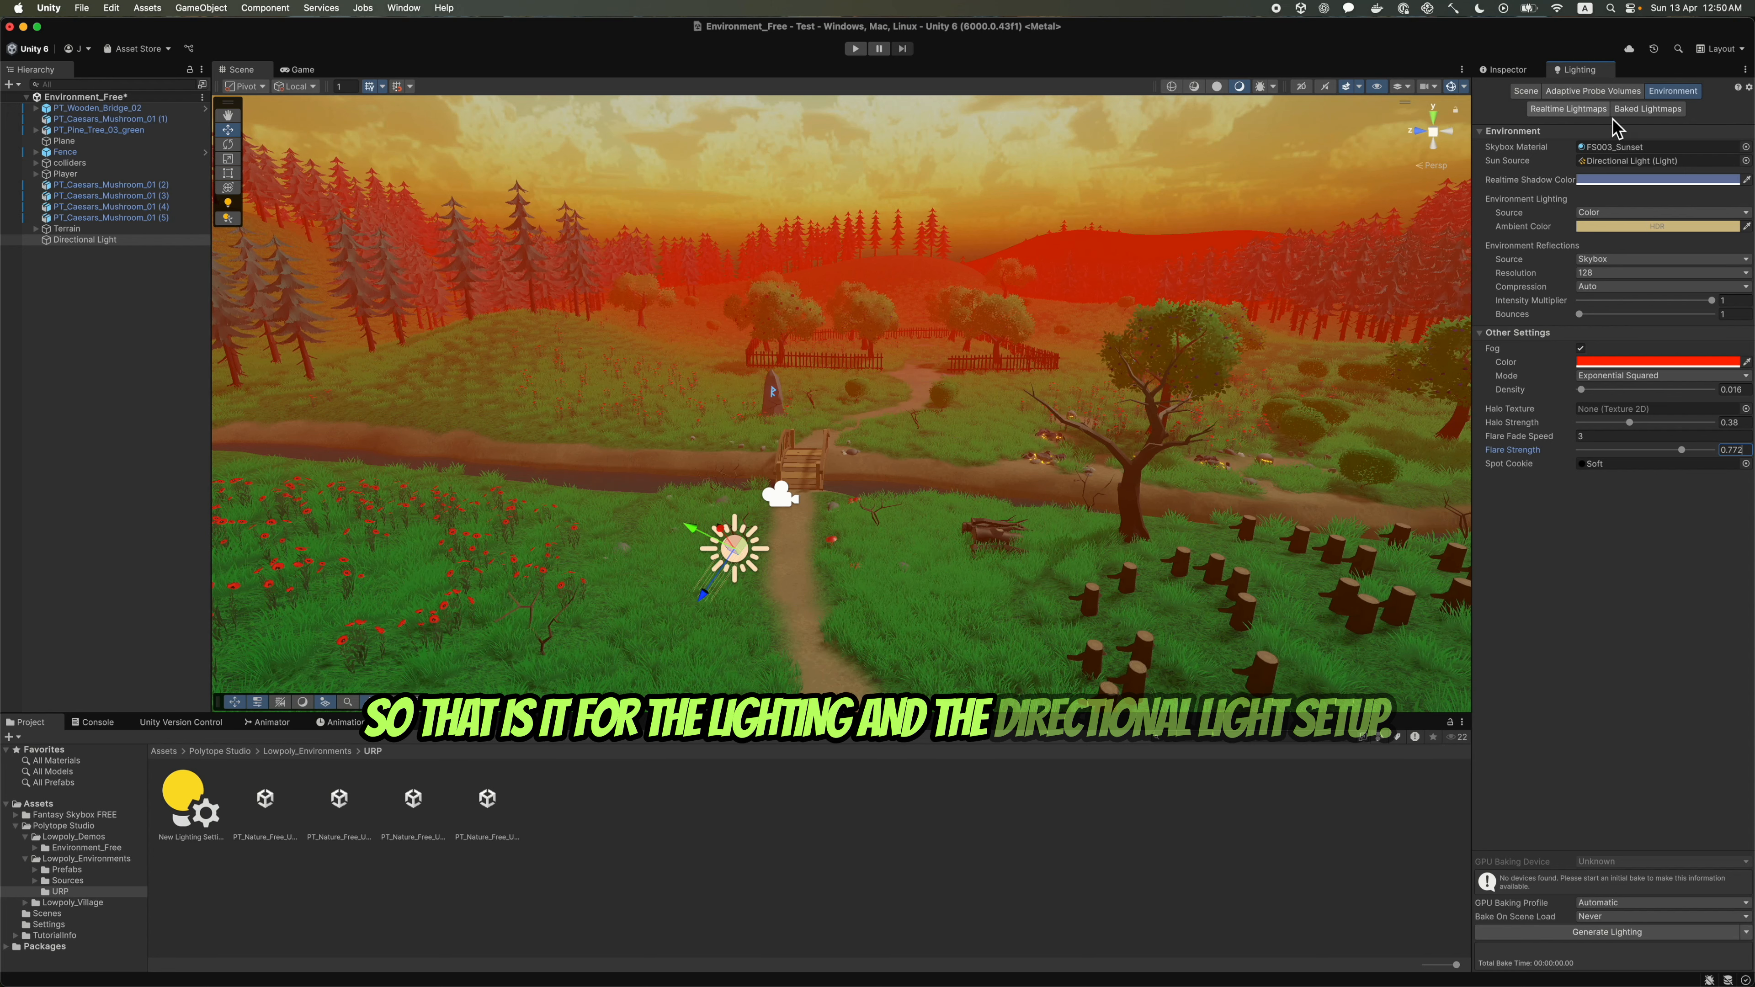
- Add a Global Volume object to the scene and name it Post Process
right_click(79, 312)
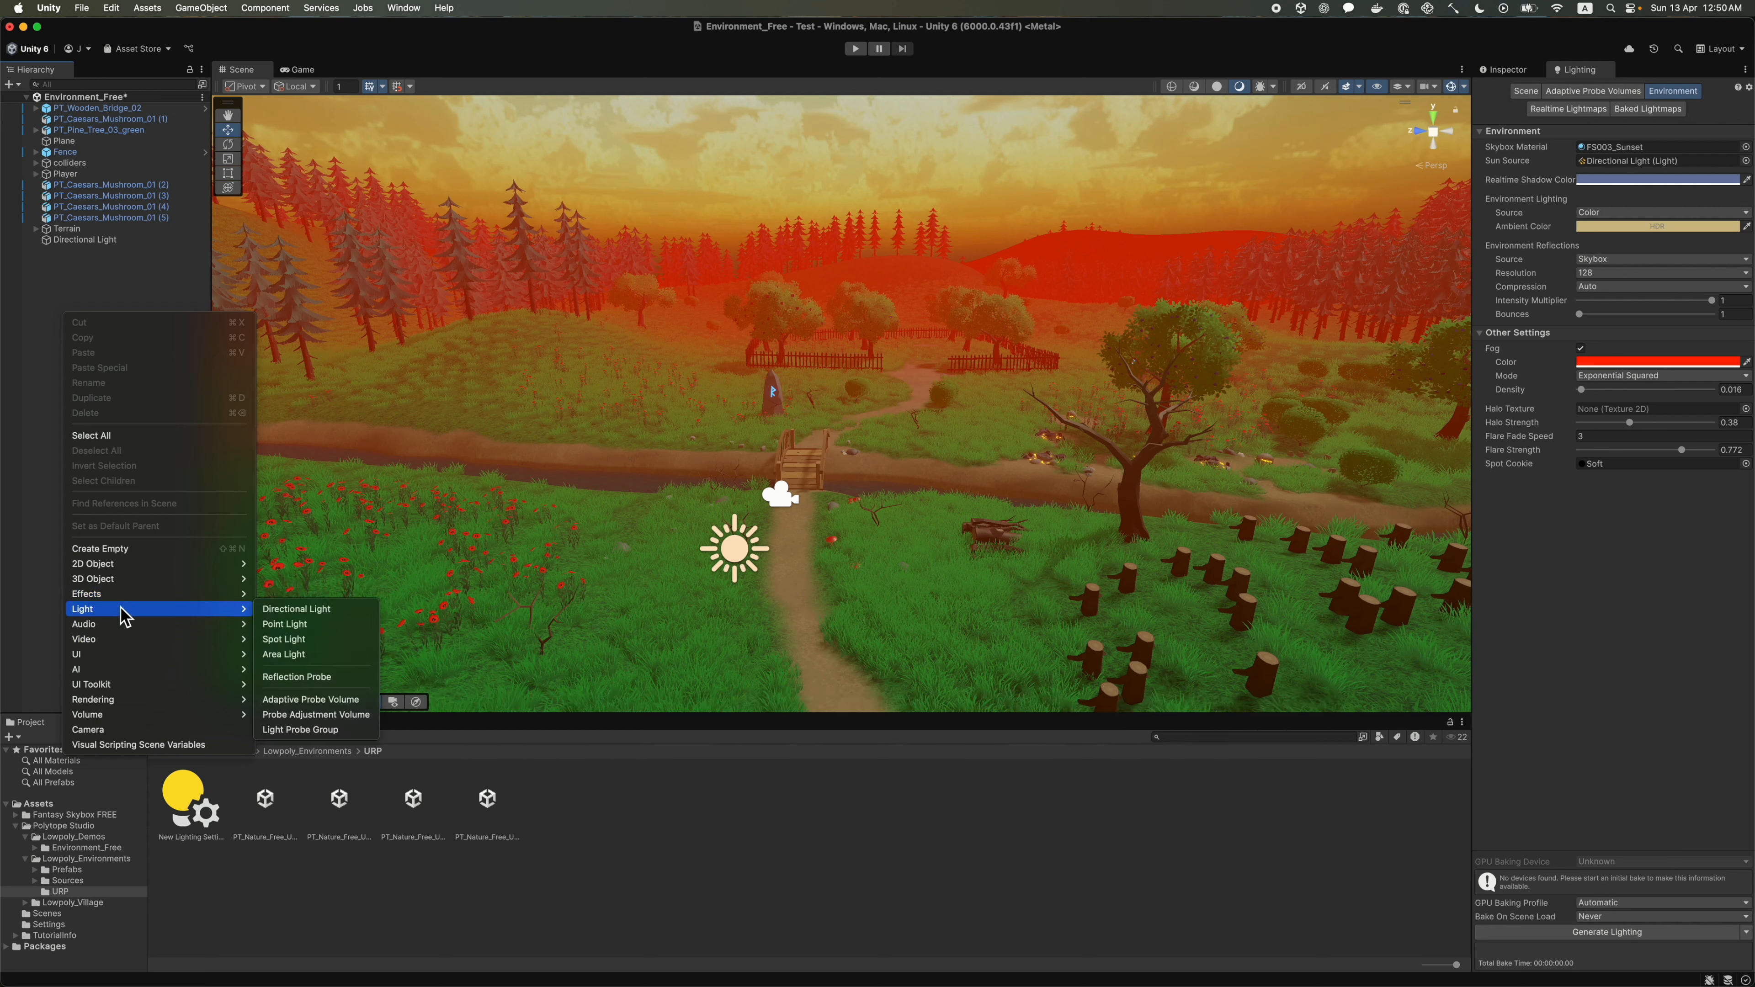
mouse_move(131, 719)
left_click(291, 715)
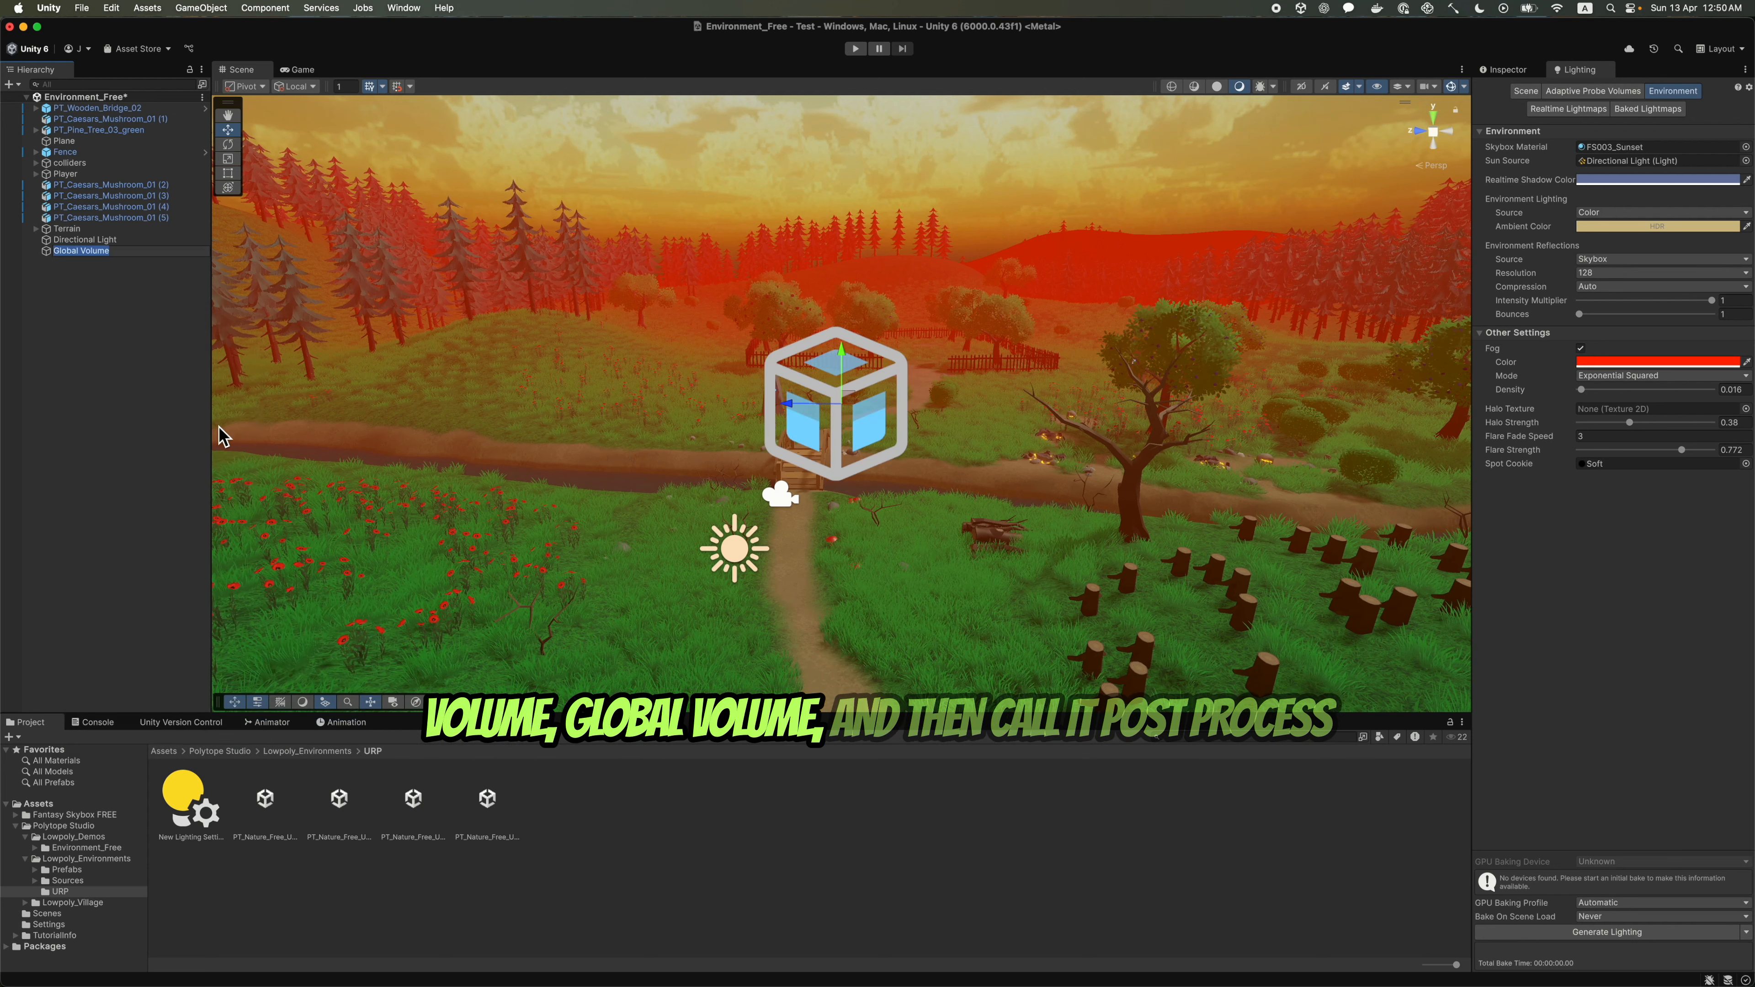
type("Post Process")
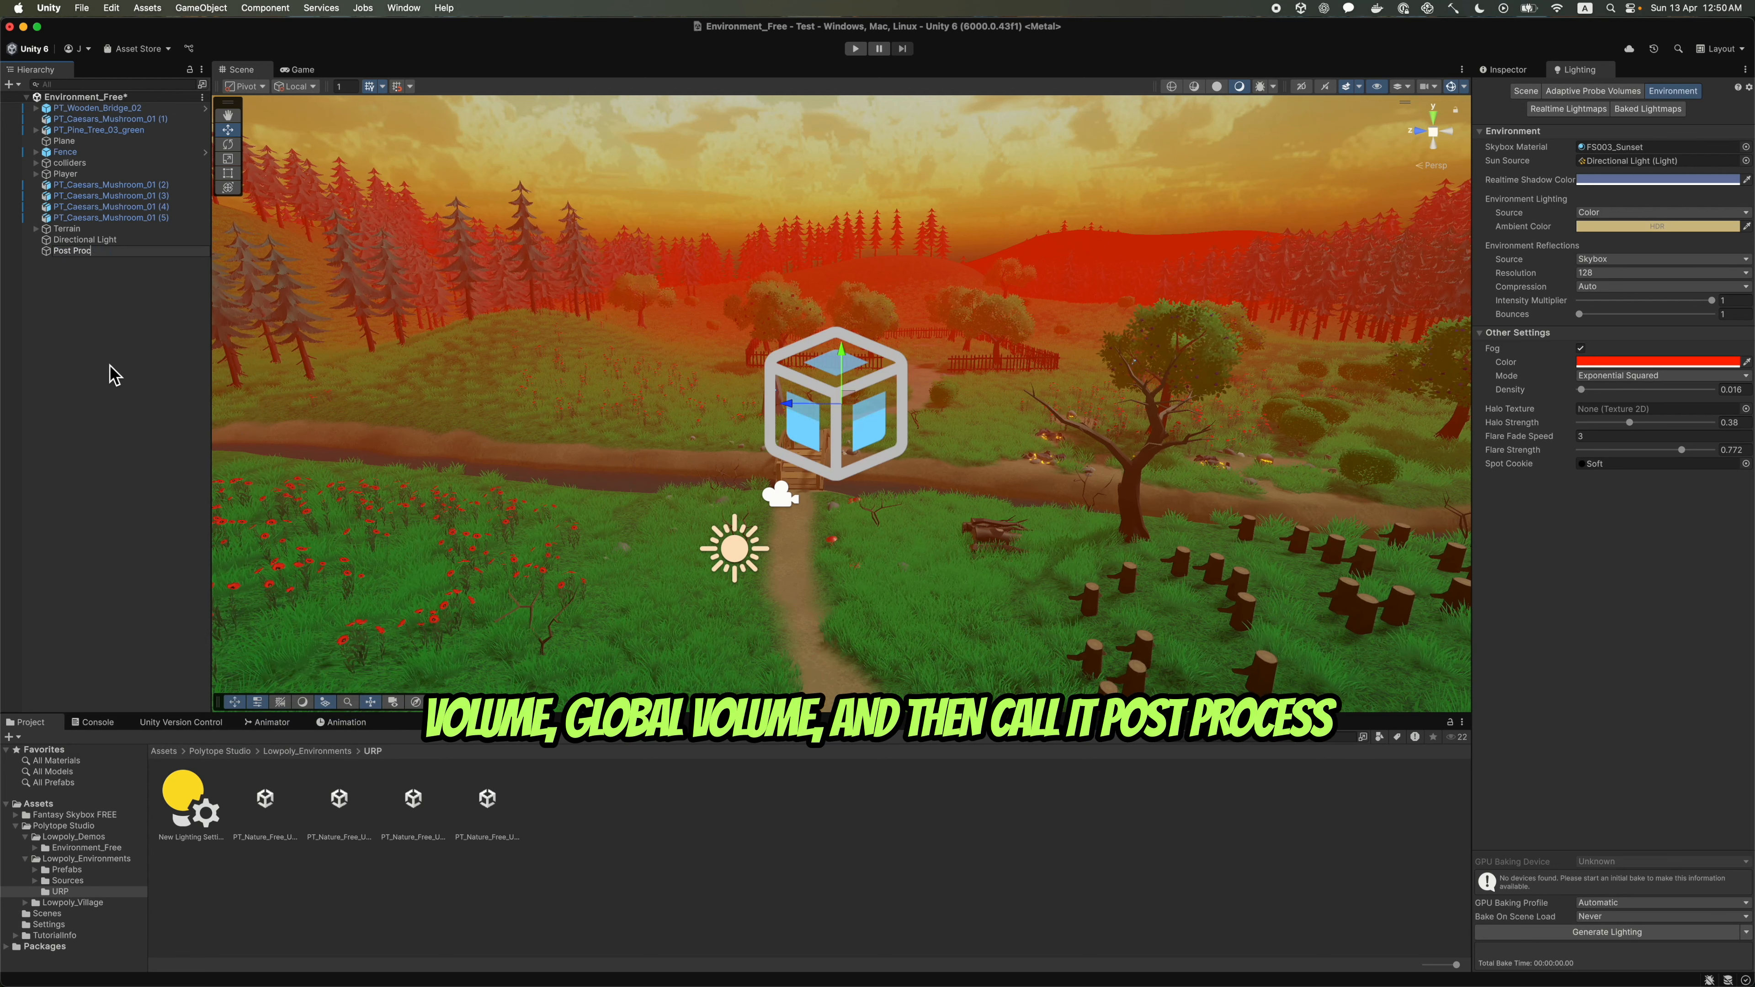
key("Return")
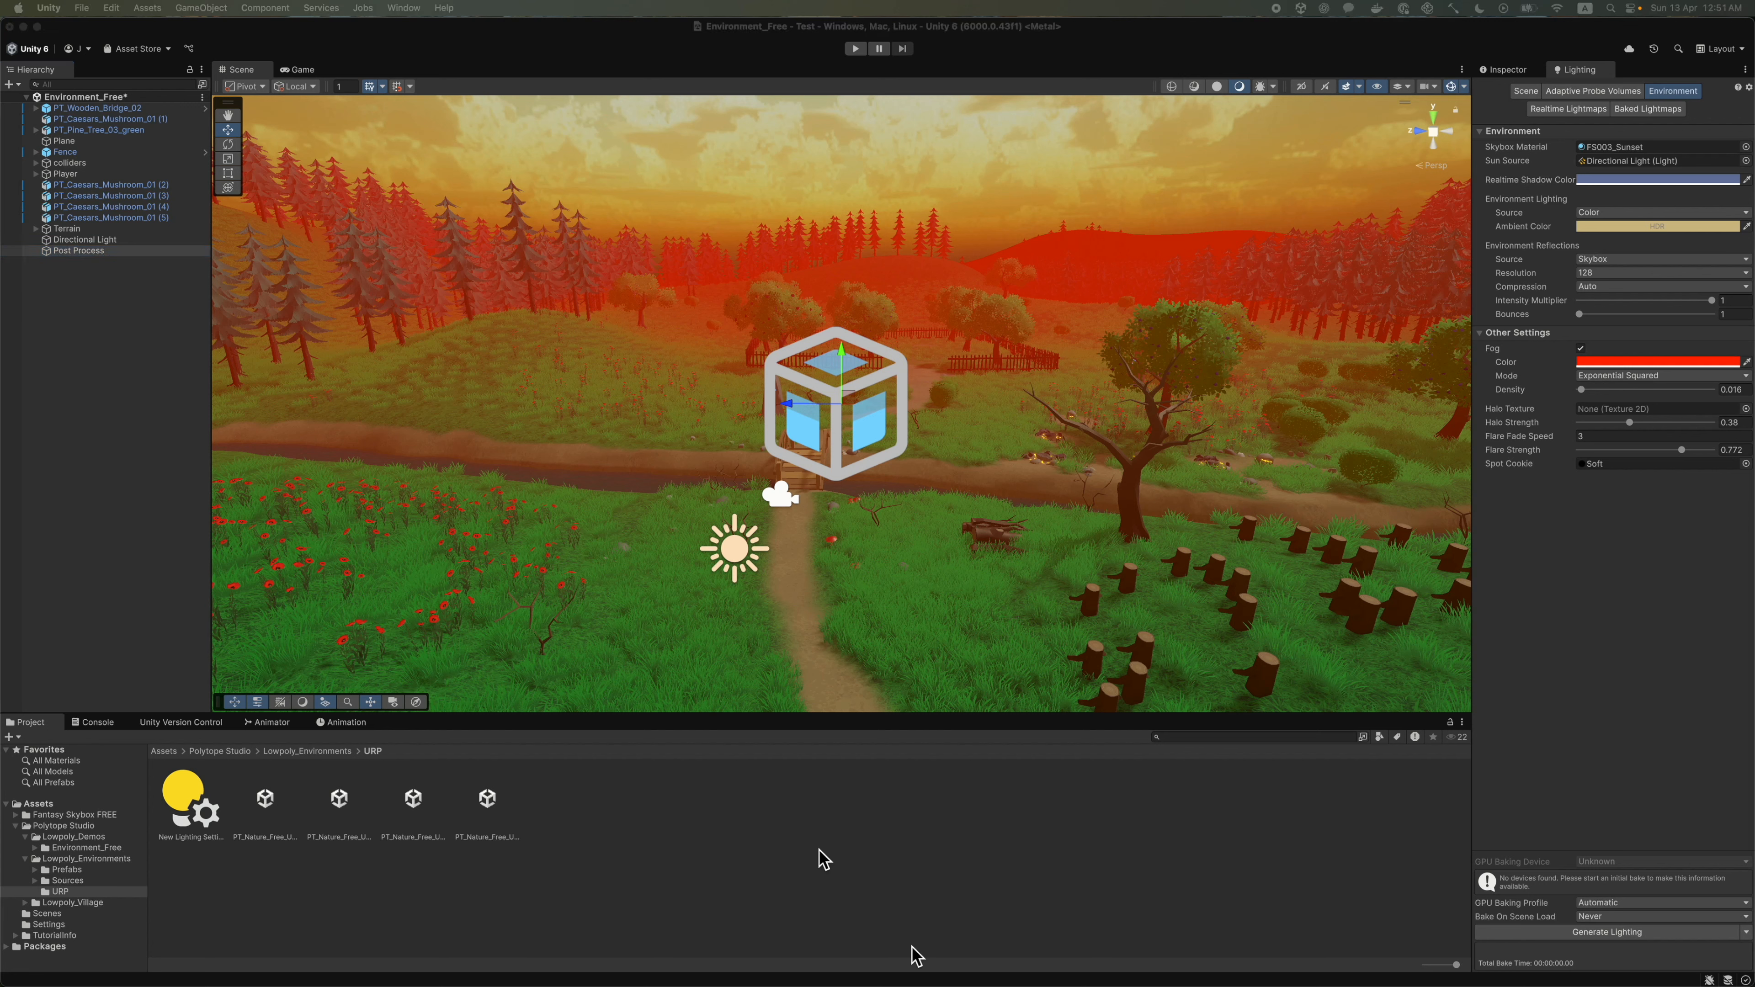
- Create a new volume profile for the Post Process object's Volume component
left_click(59, 251)
left_click(1509, 70)
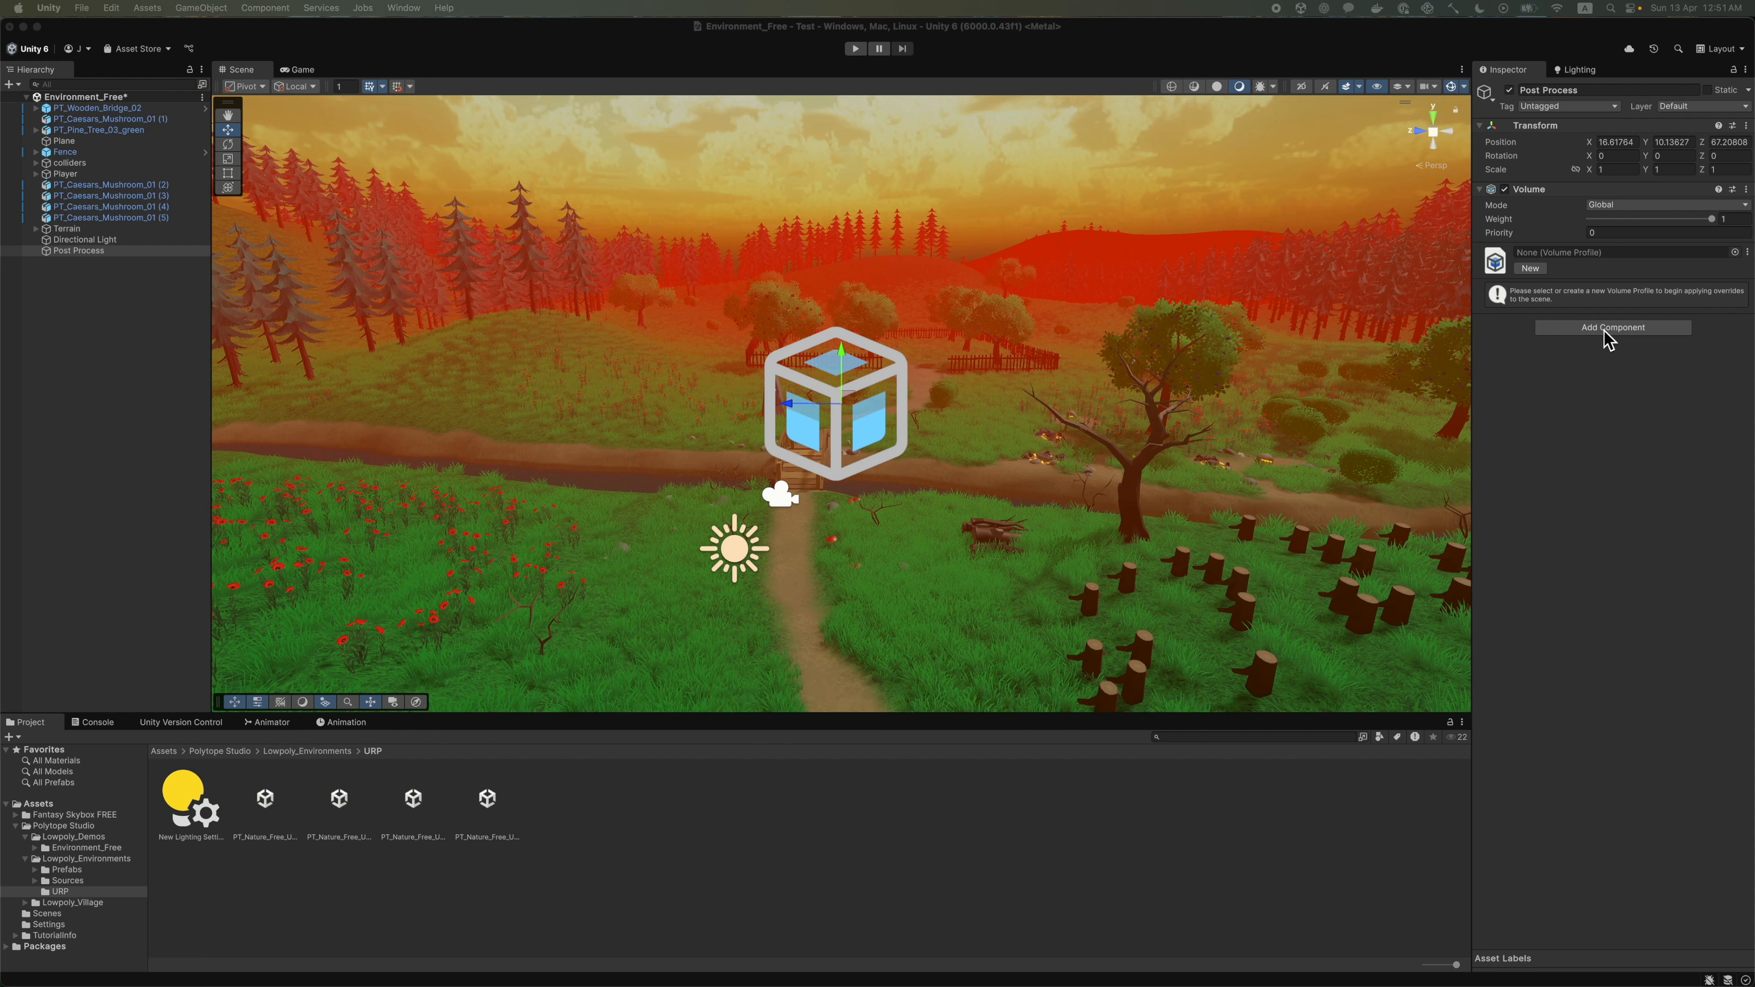
left_click(1582, 270)
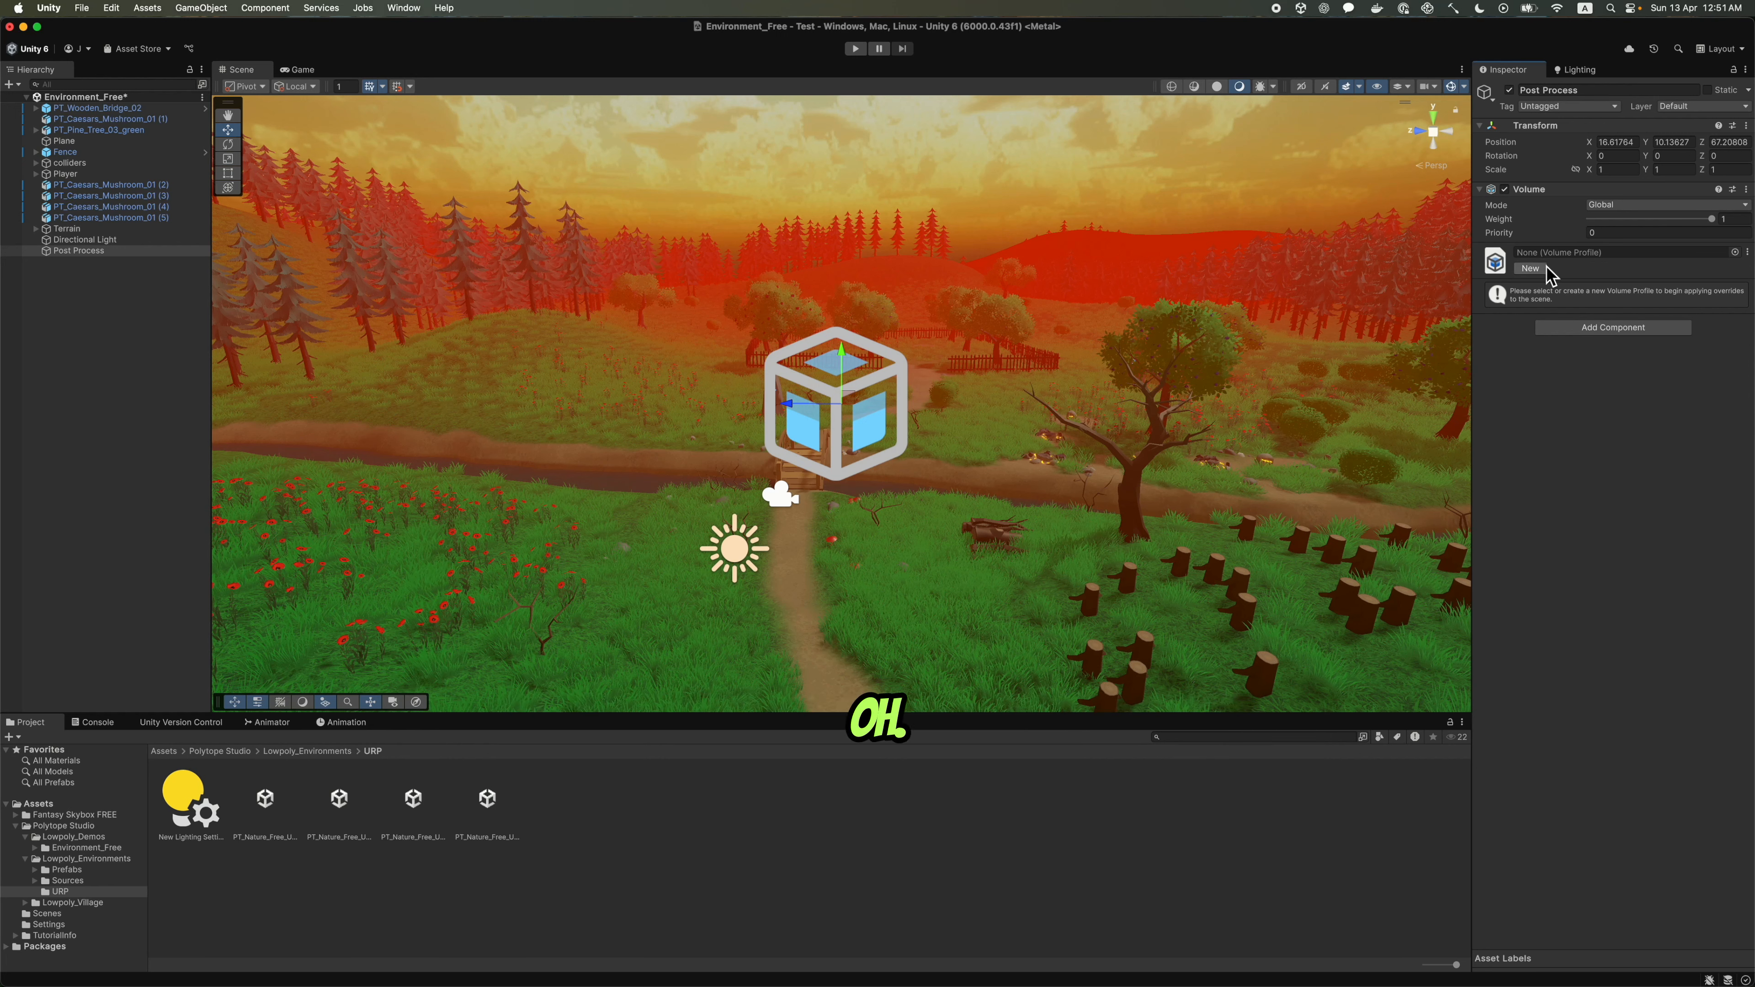
left_click(1531, 269)
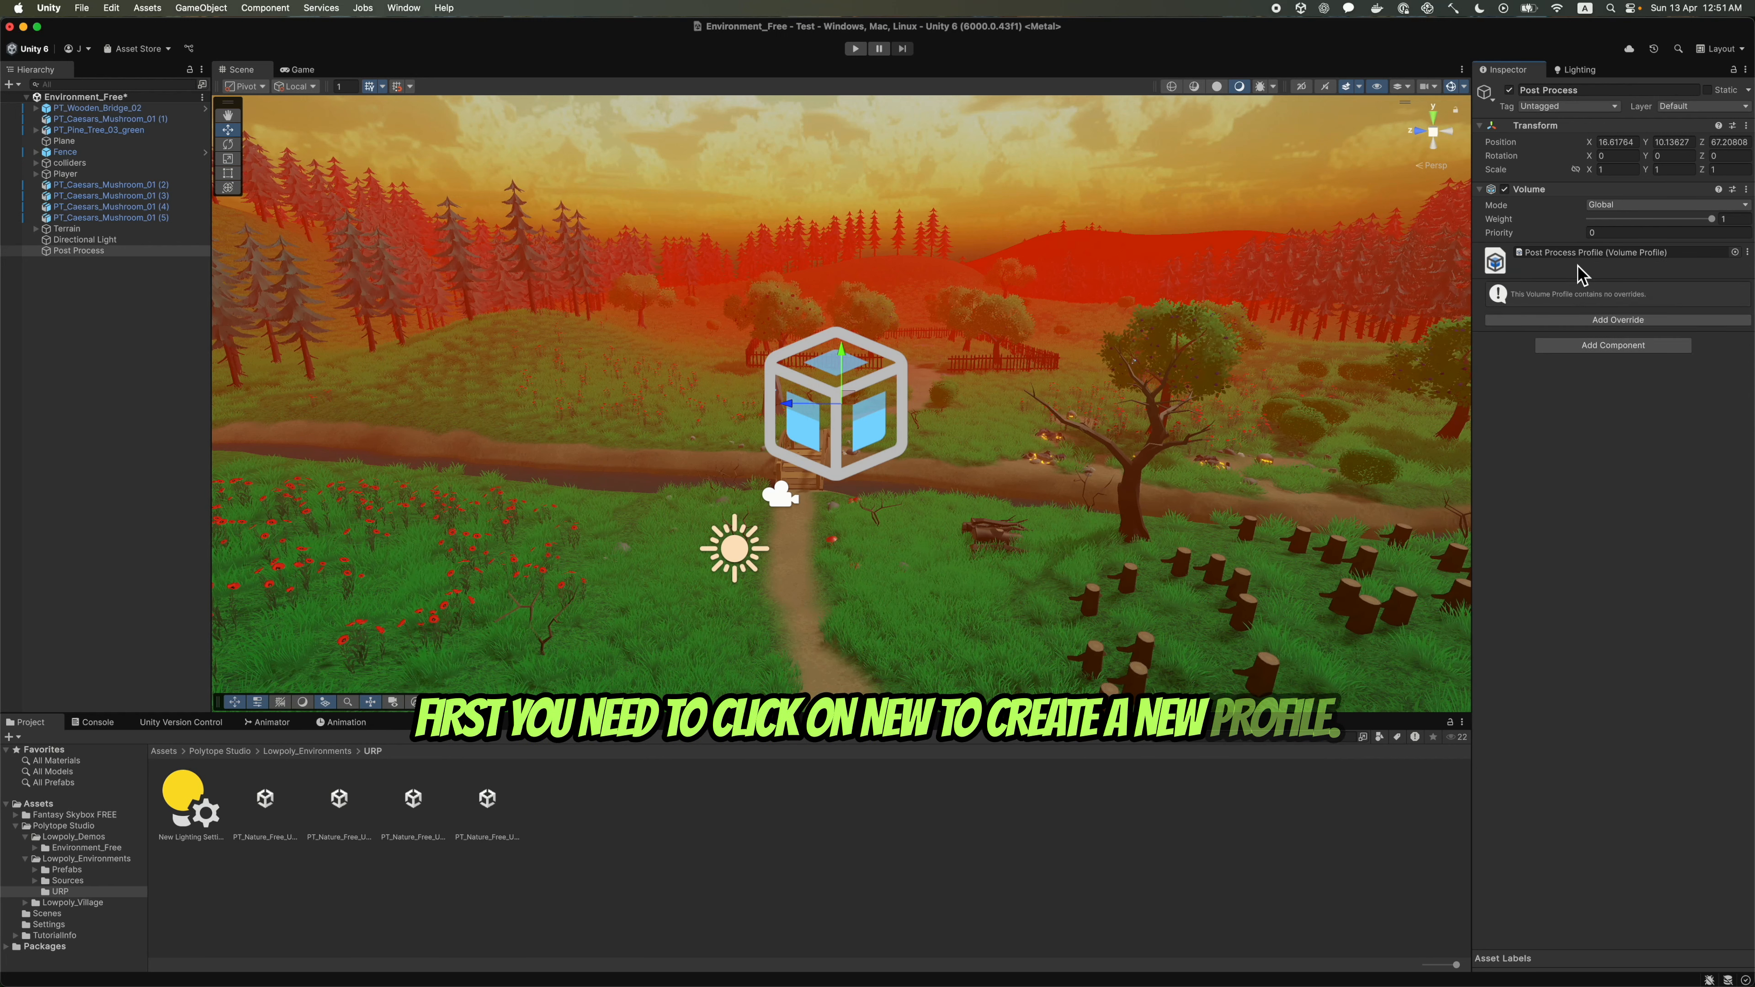
- Add a Bloom override to the profile and enable its Threshold, Intensity, Scatter, Clamp and High Quality Filtering properties
left_click(1595, 318)
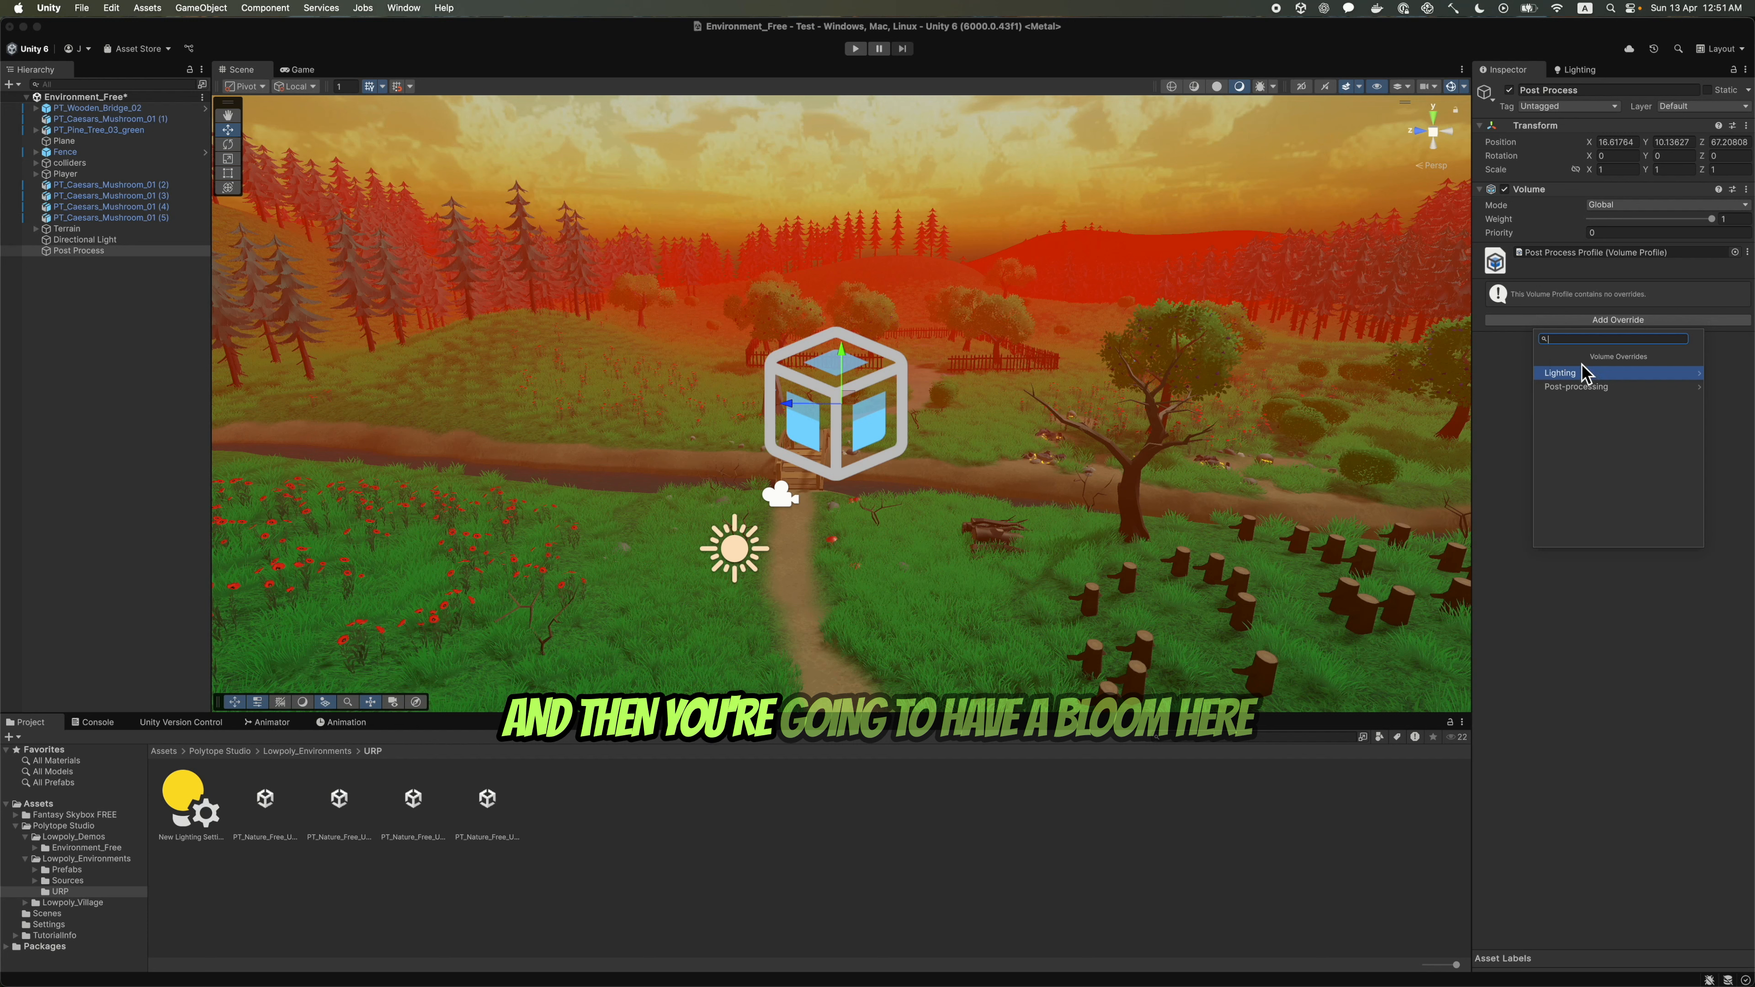
type("bloom")
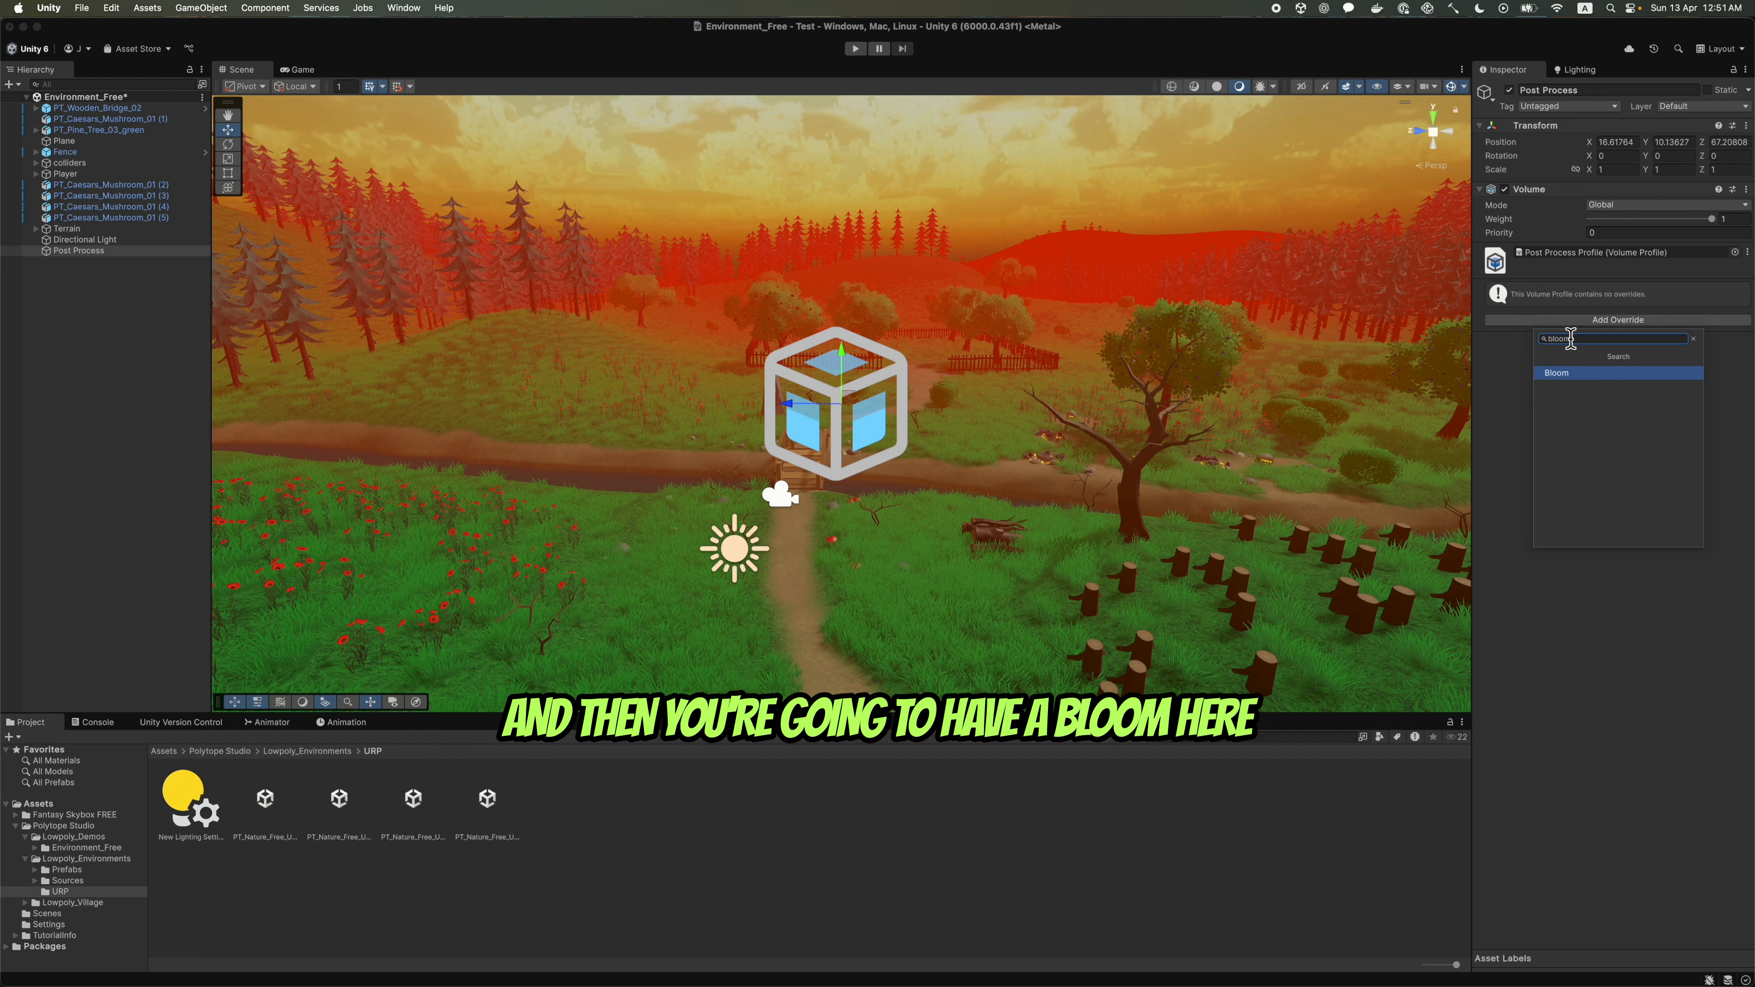
key("Return")
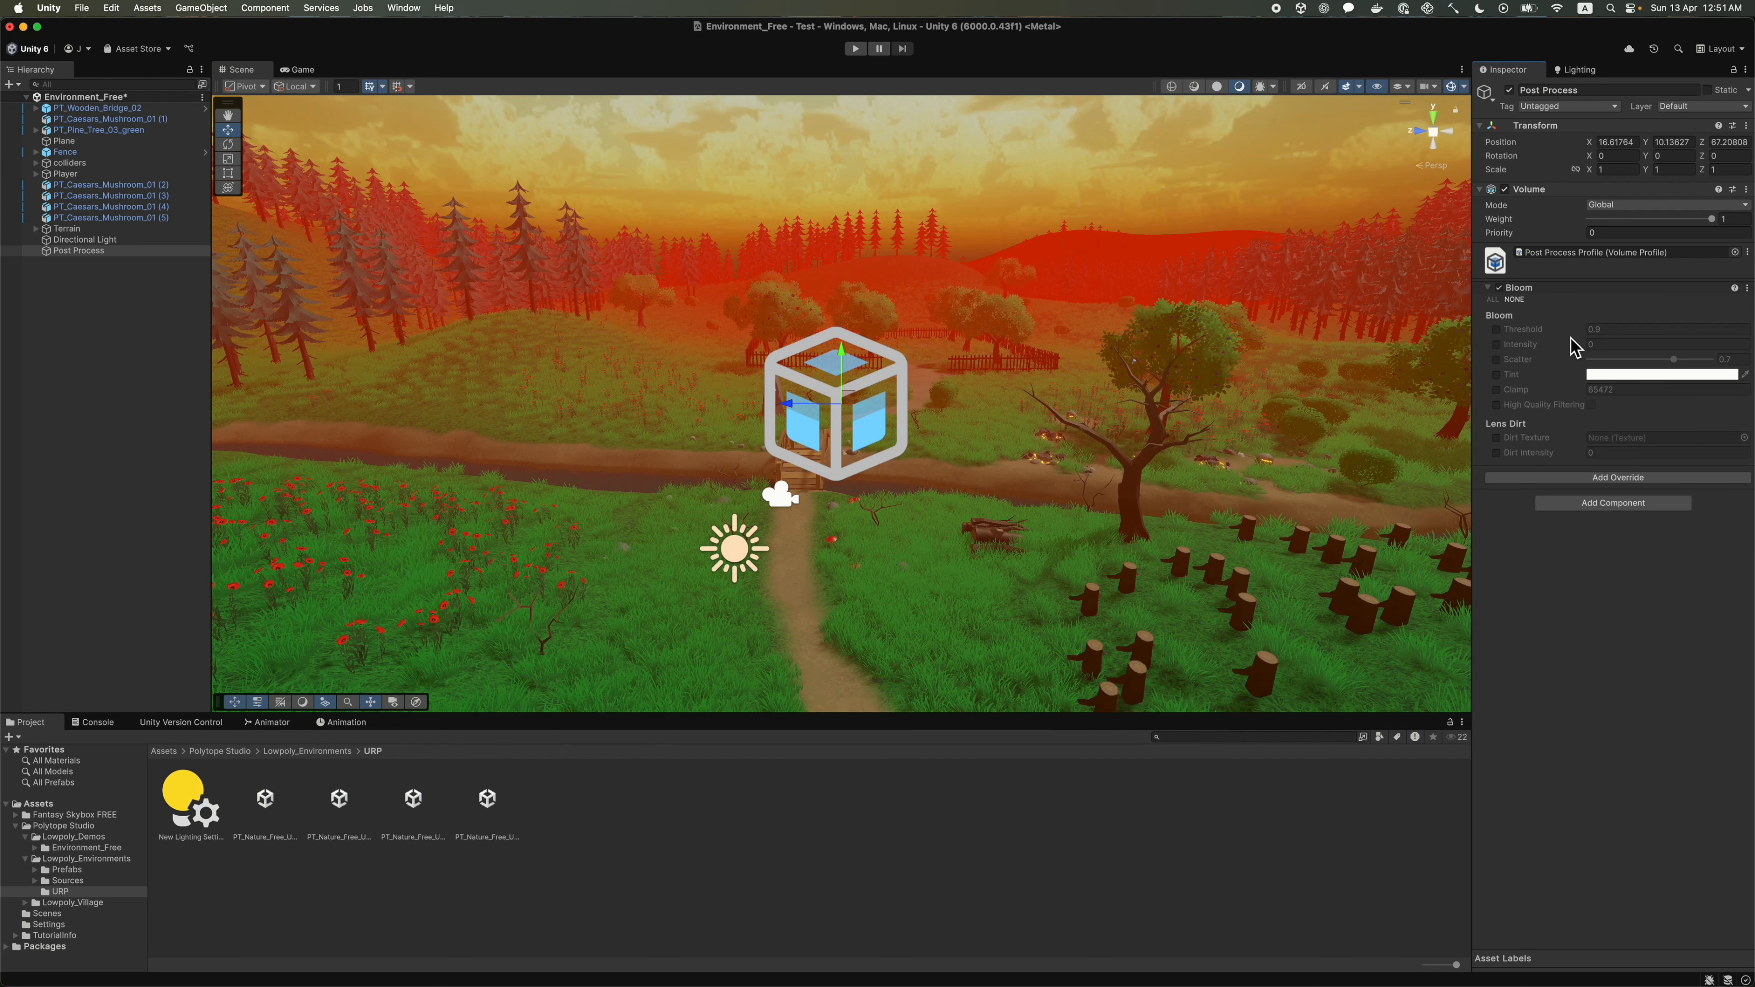
left_click(1496, 329)
left_click(1496, 344)
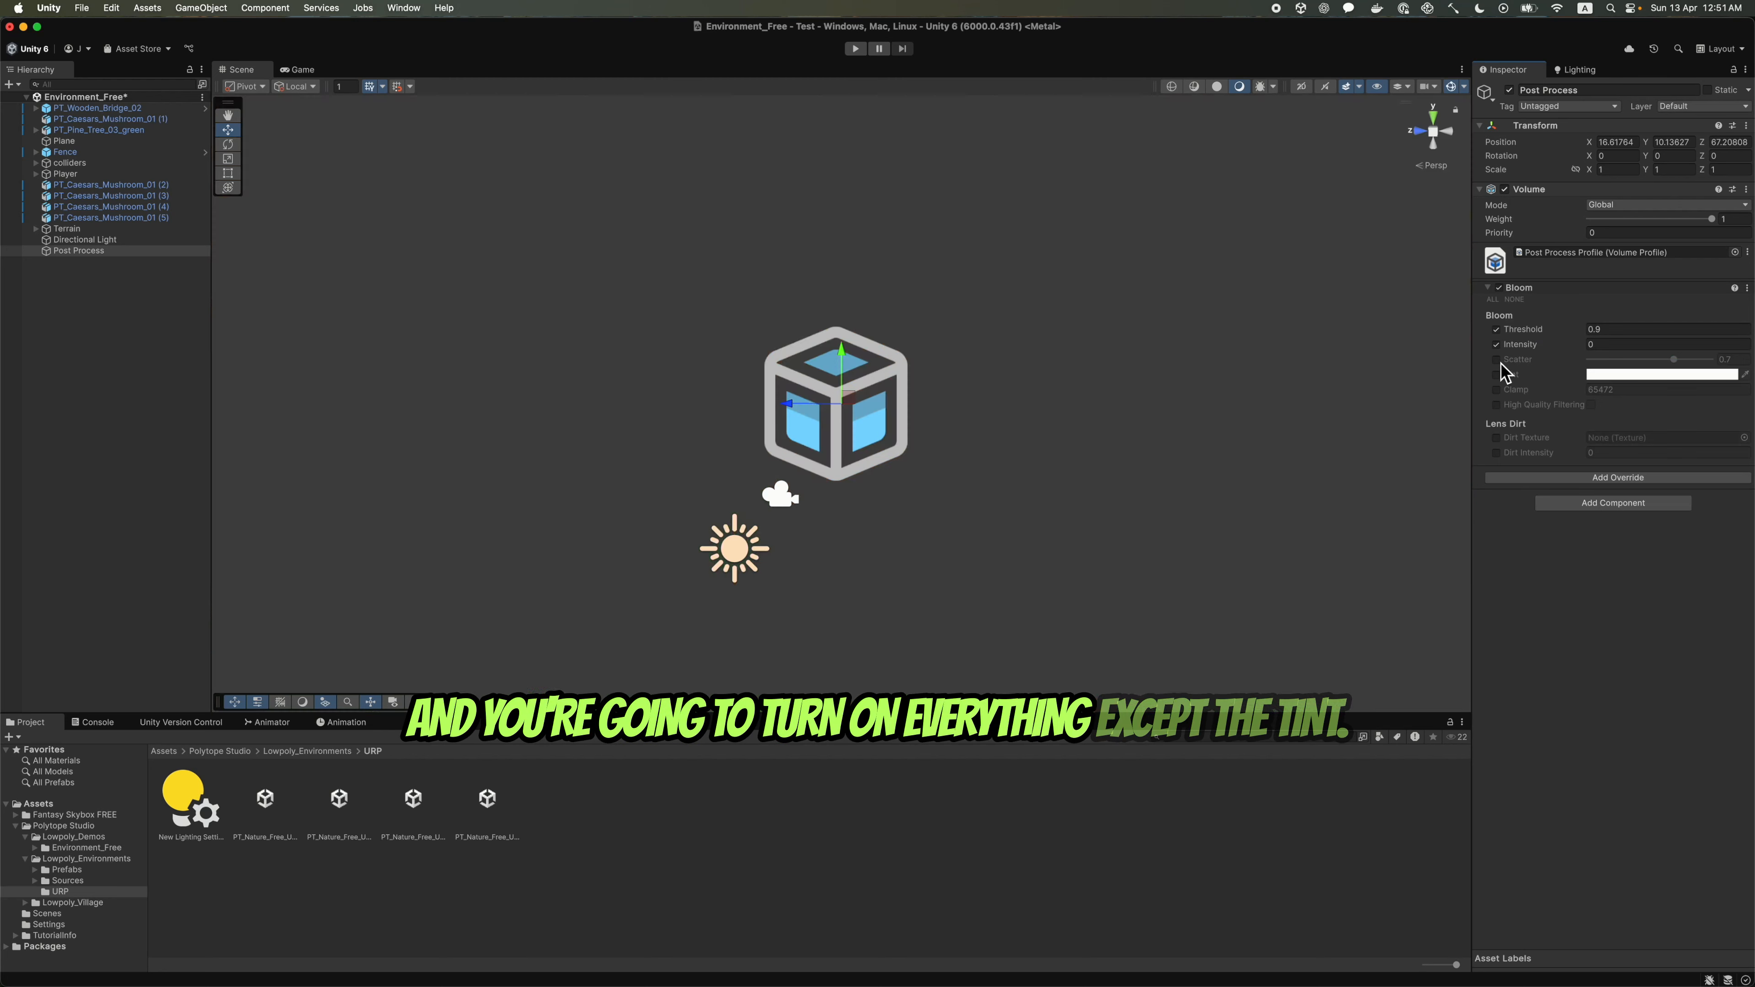
left_click(1496, 360)
left_click(1496, 389)
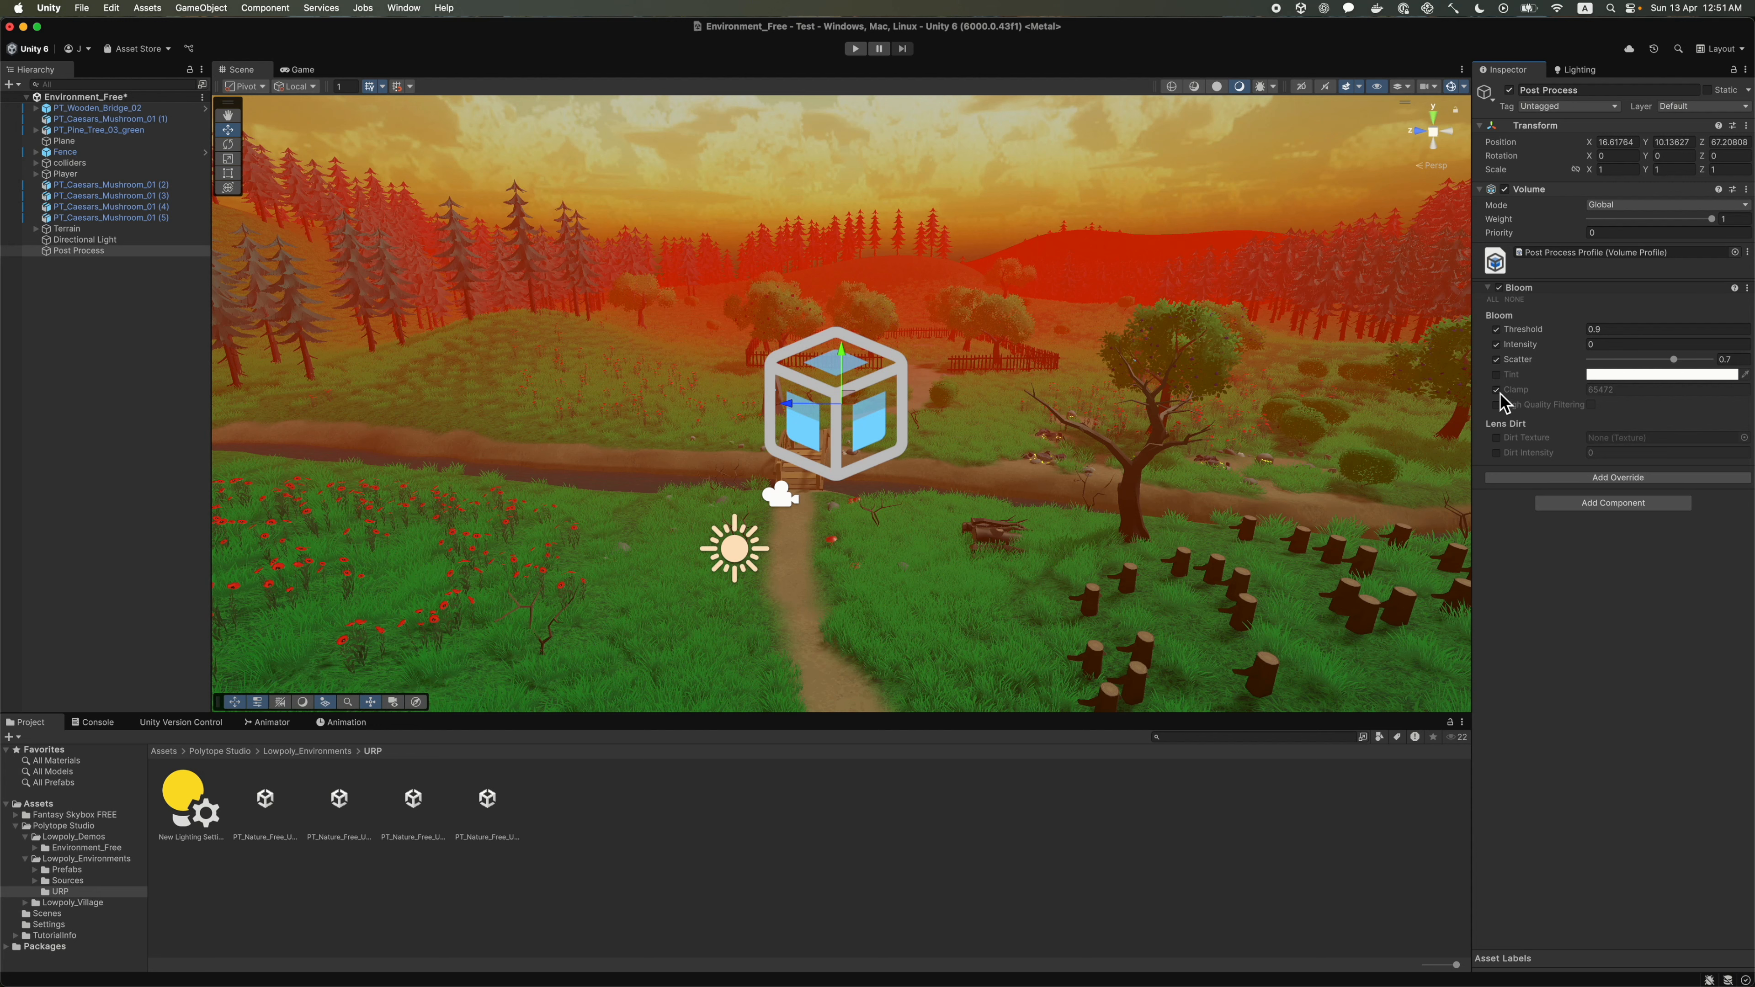
left_click(1497, 405)
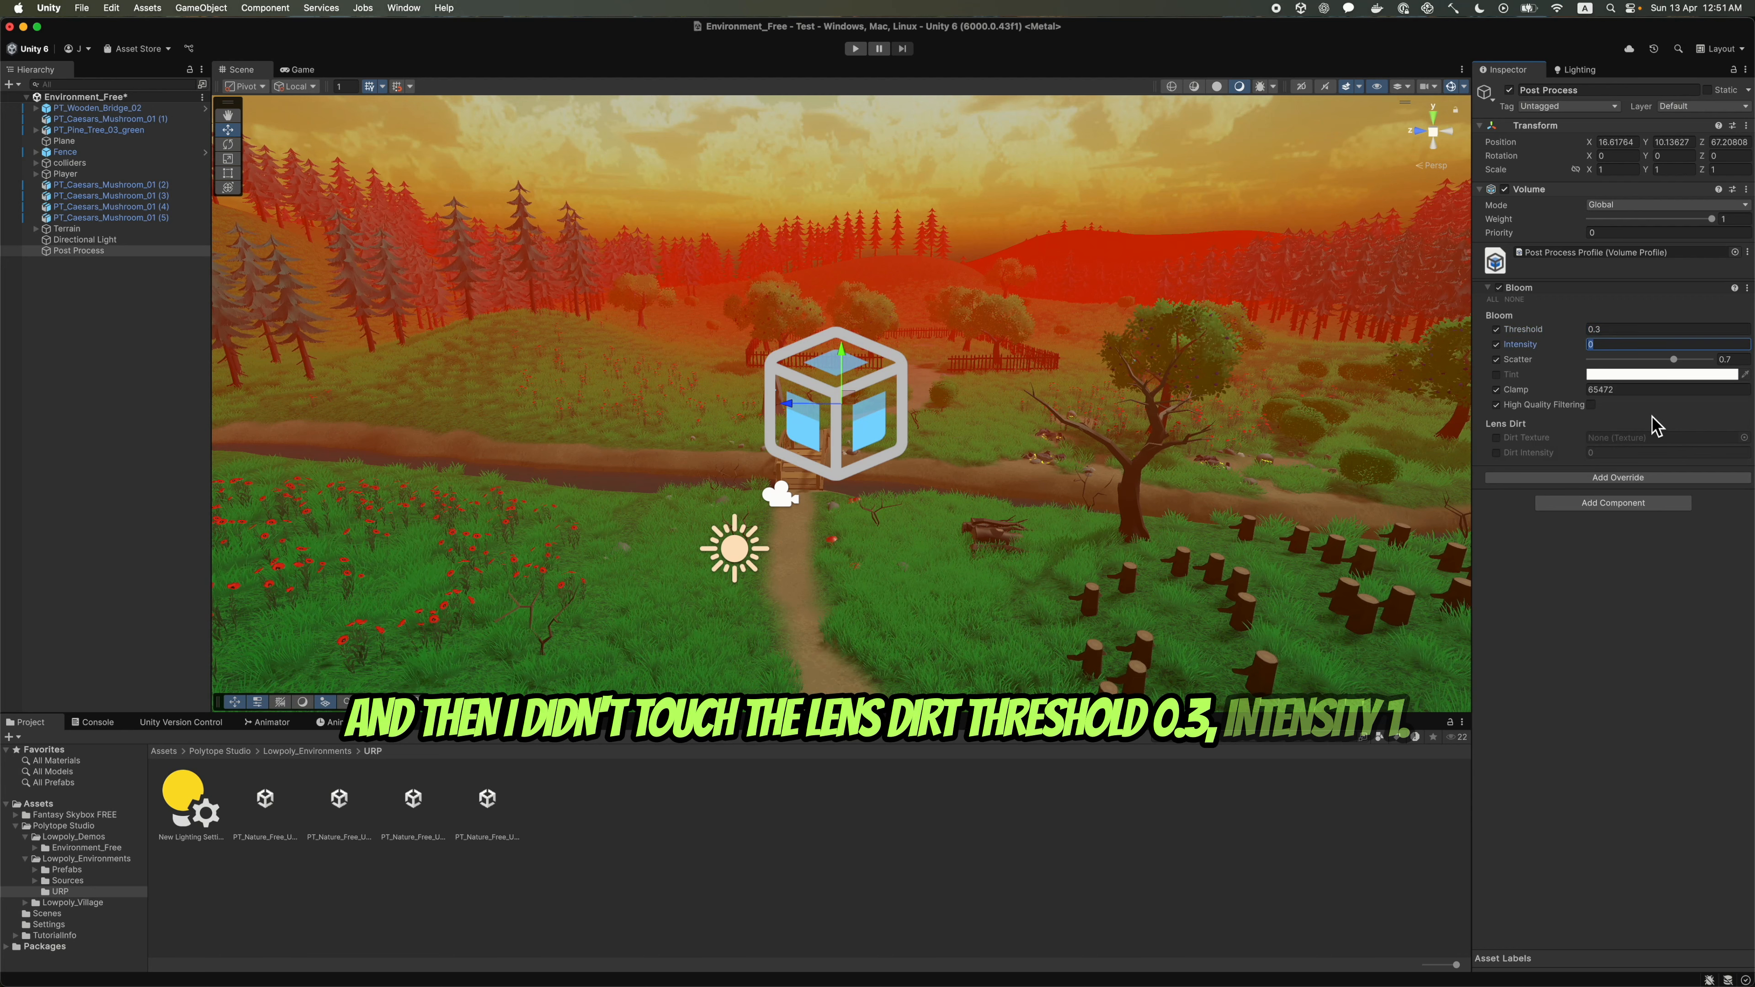
- Set the Bloom threshold to 0.3, intensity to 1, scatter to 0.37 and clamp to 0.5
type("1")
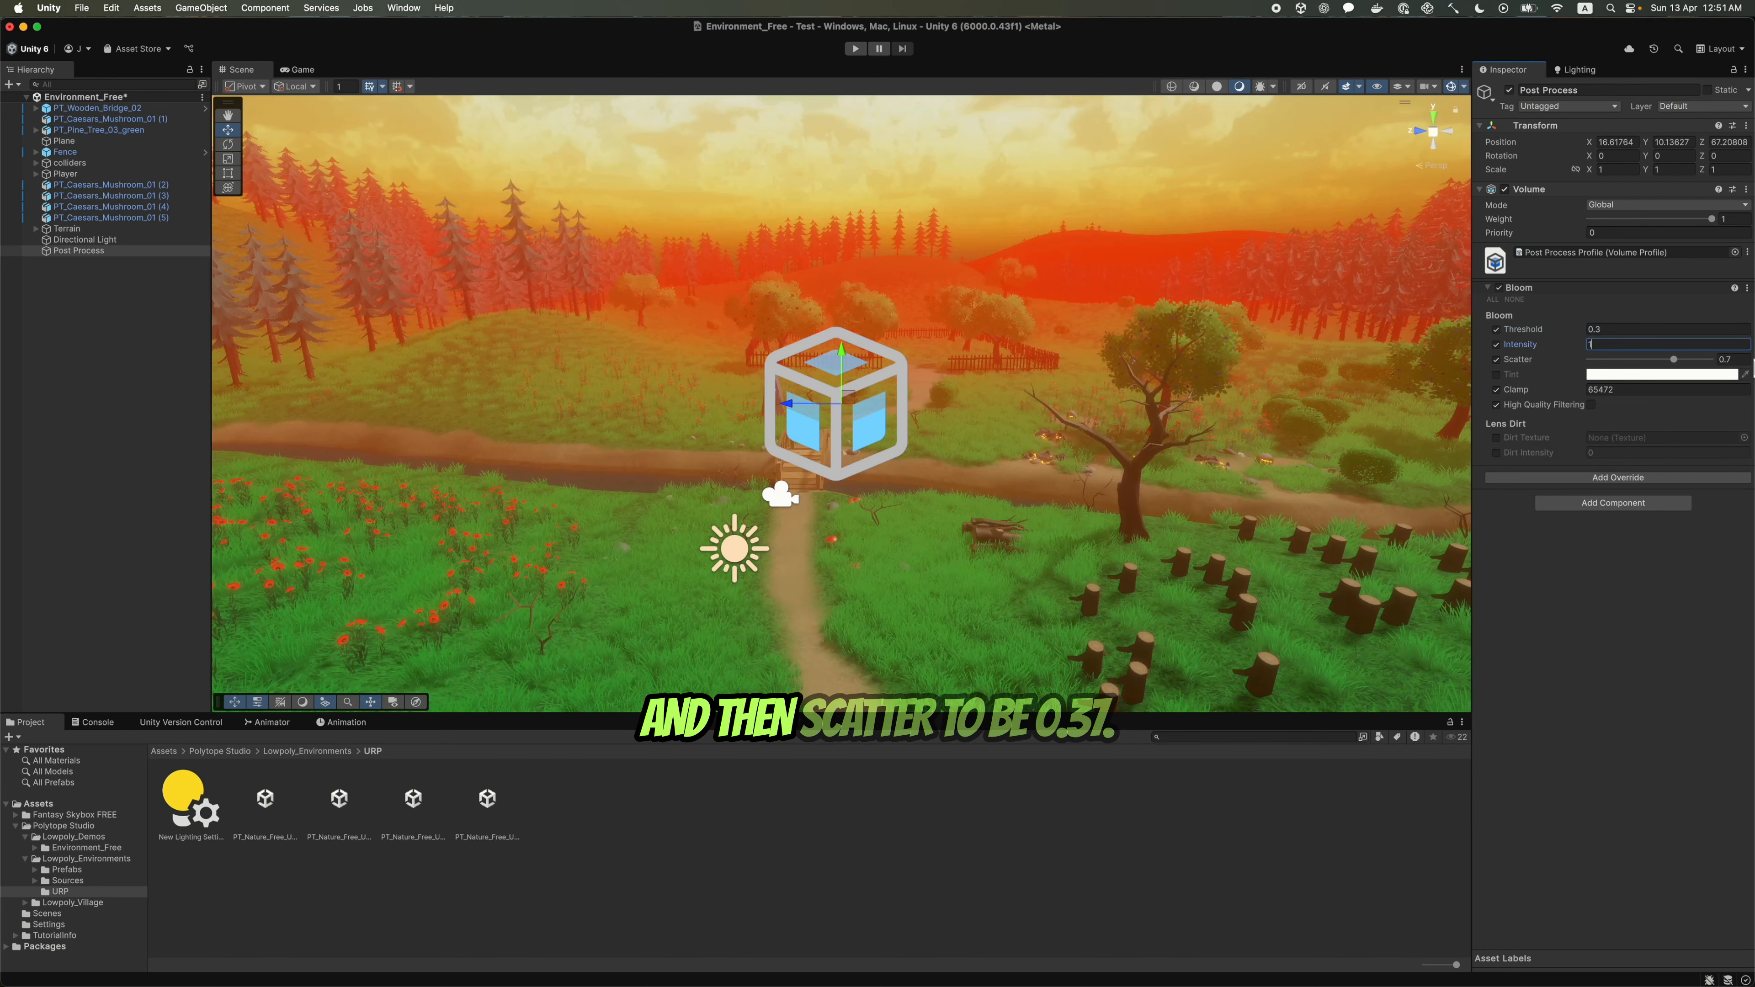
left_click(1733, 360)
type("0.")
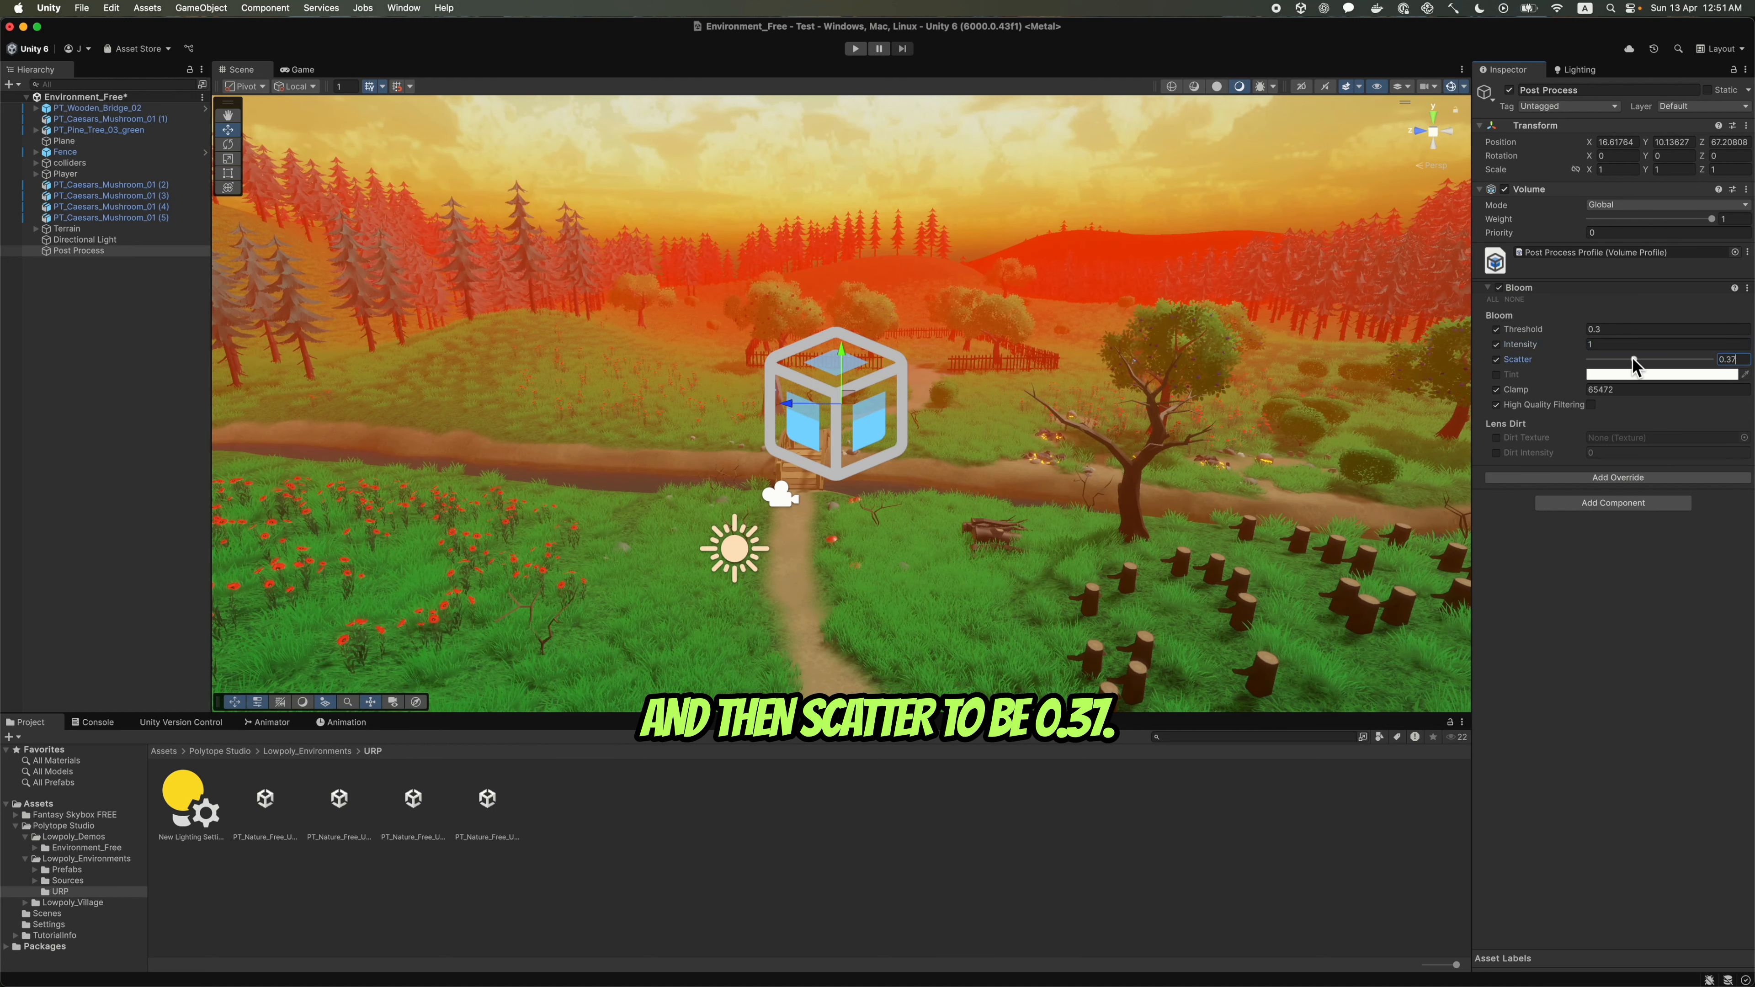
type("37")
left_click(1616, 390)
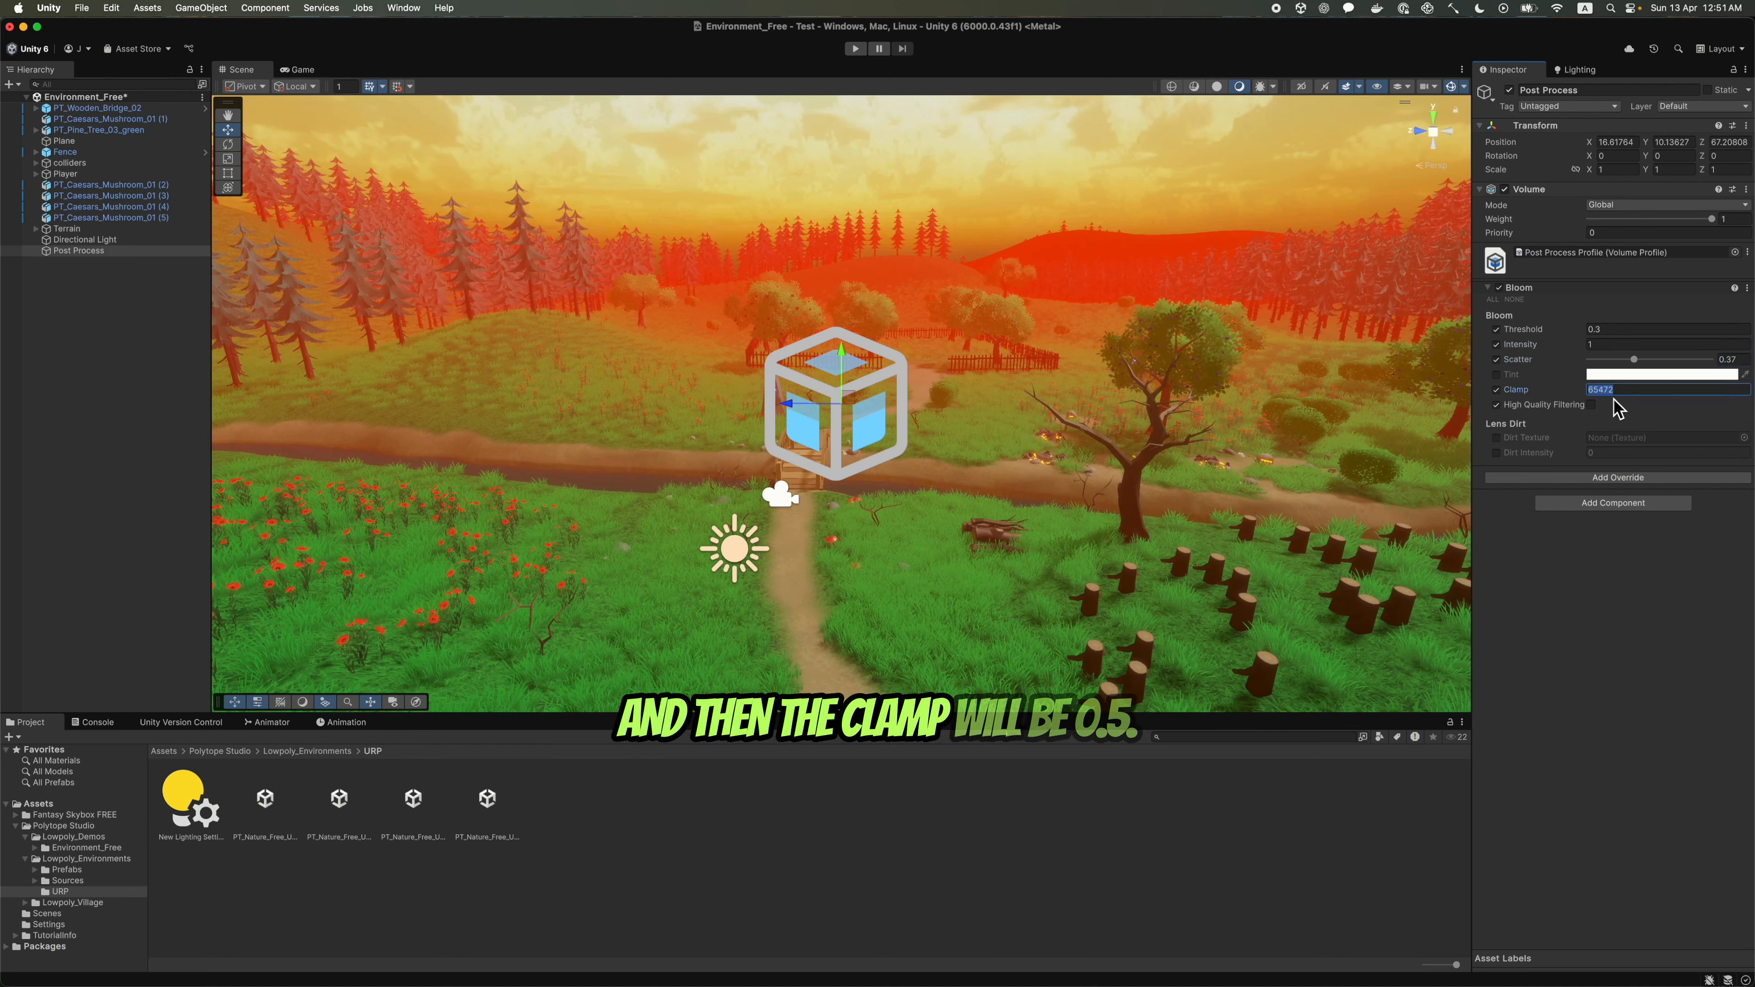
type("0.5")
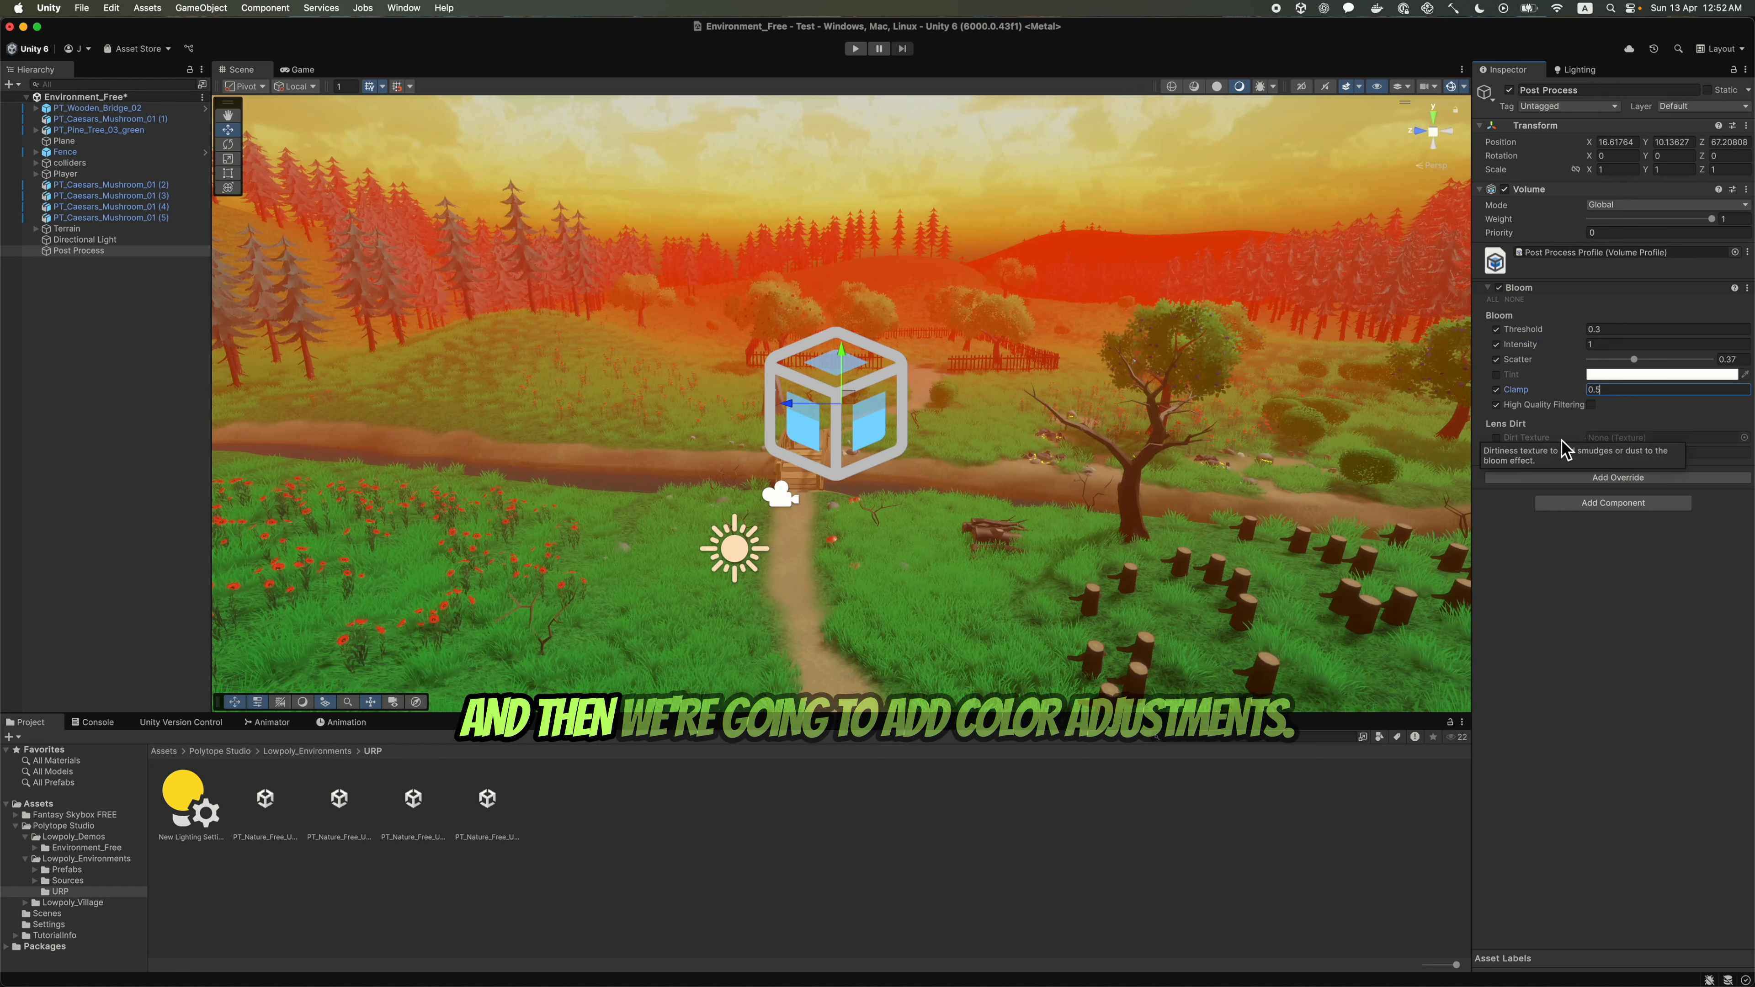
- Add a Color Adjustments override to the Post Process profile, enable its contrast and set it to -12.6
left_click(1598, 479)
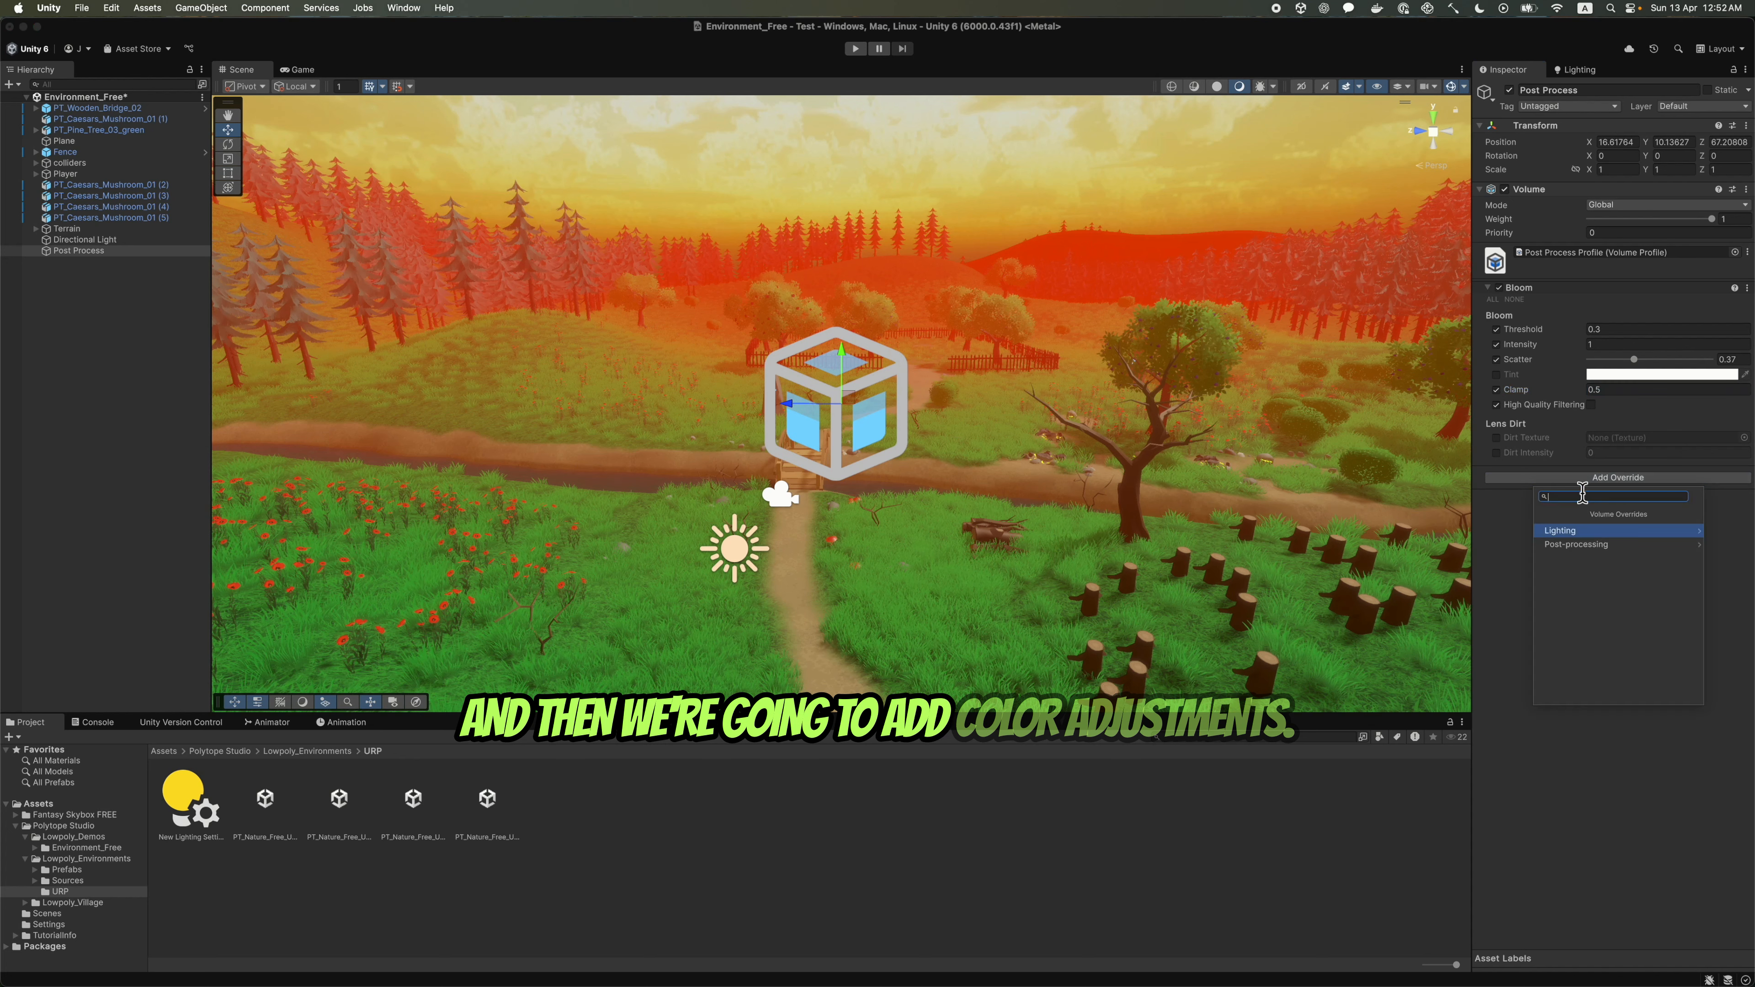
type("color a")
key("Return")
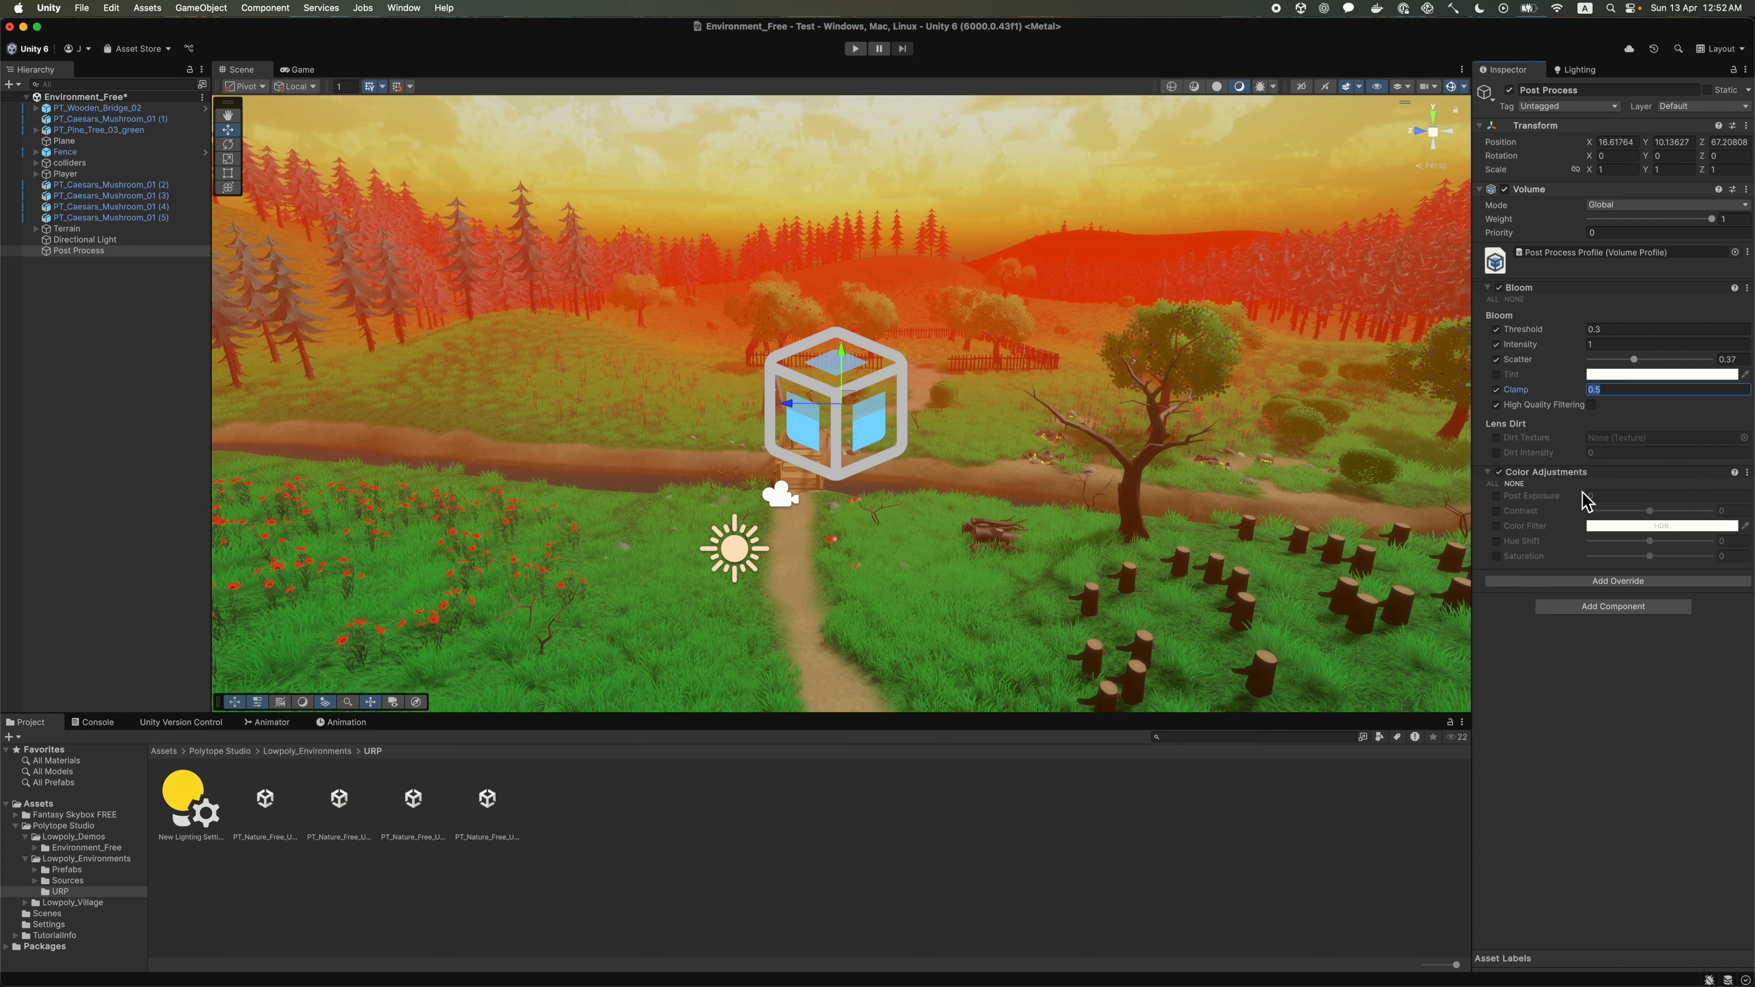
left_click(1496, 511)
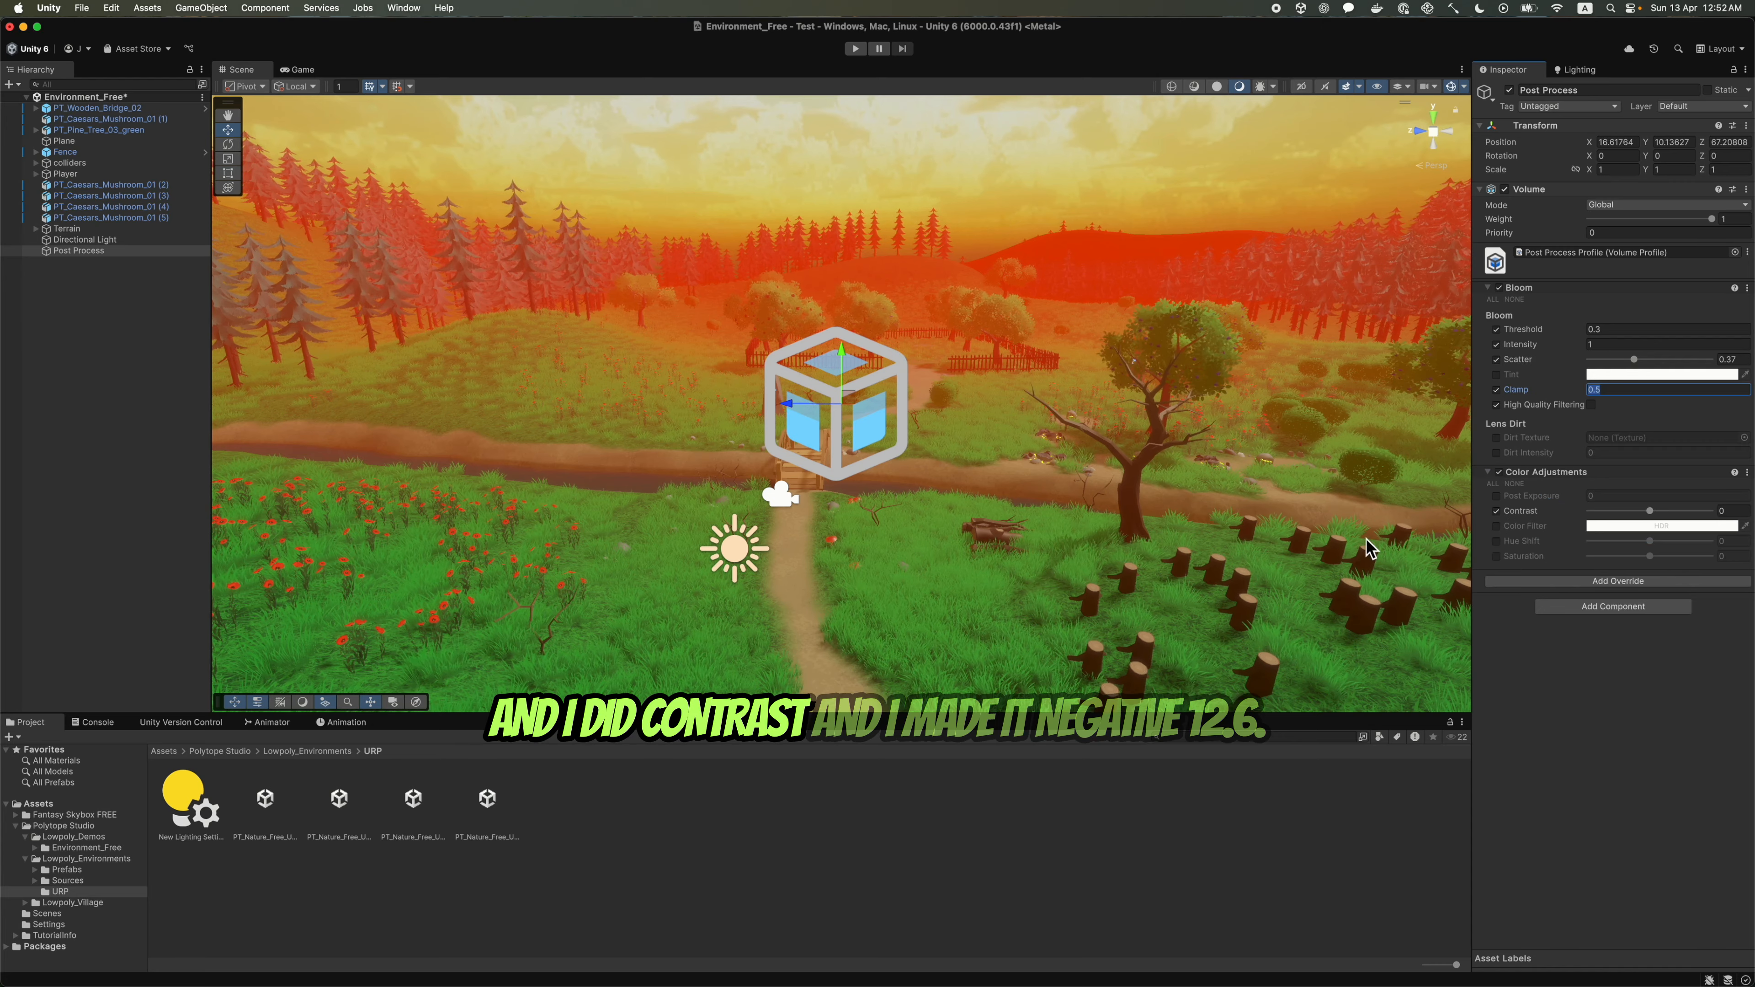
scroll(1429, 537, "up", 5)
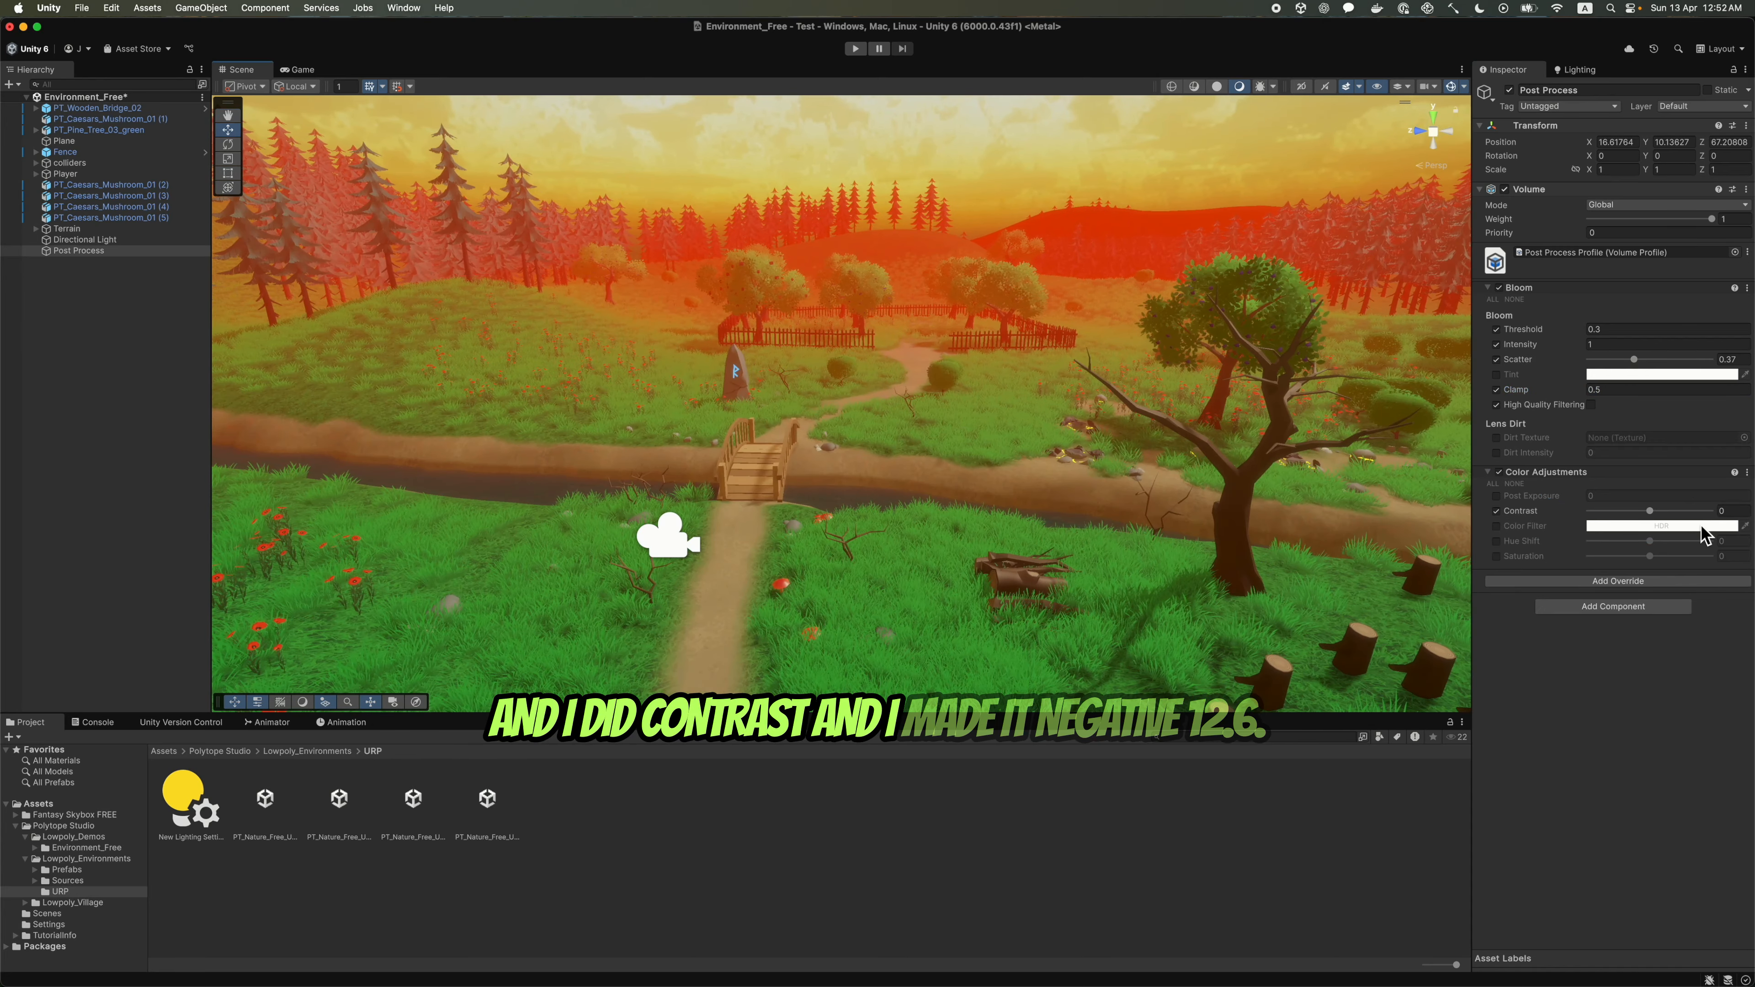
left_click(1731, 510)
type("-12.")
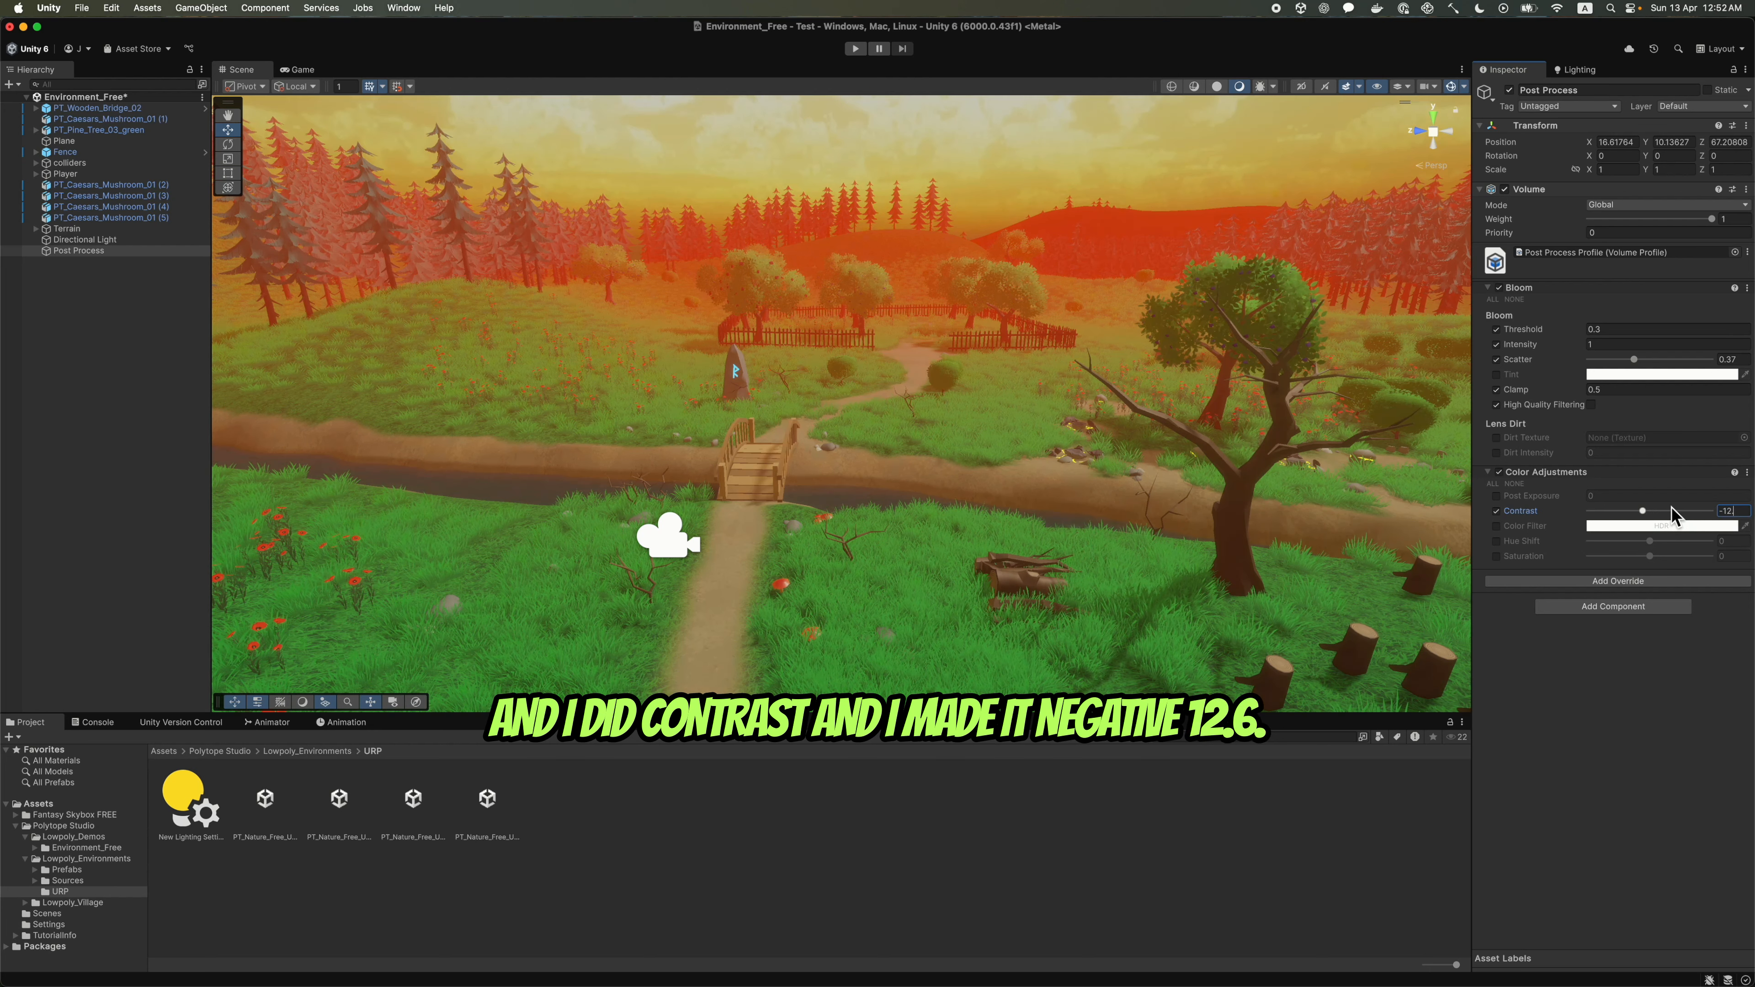
type("6")
left_click(1657, 696)
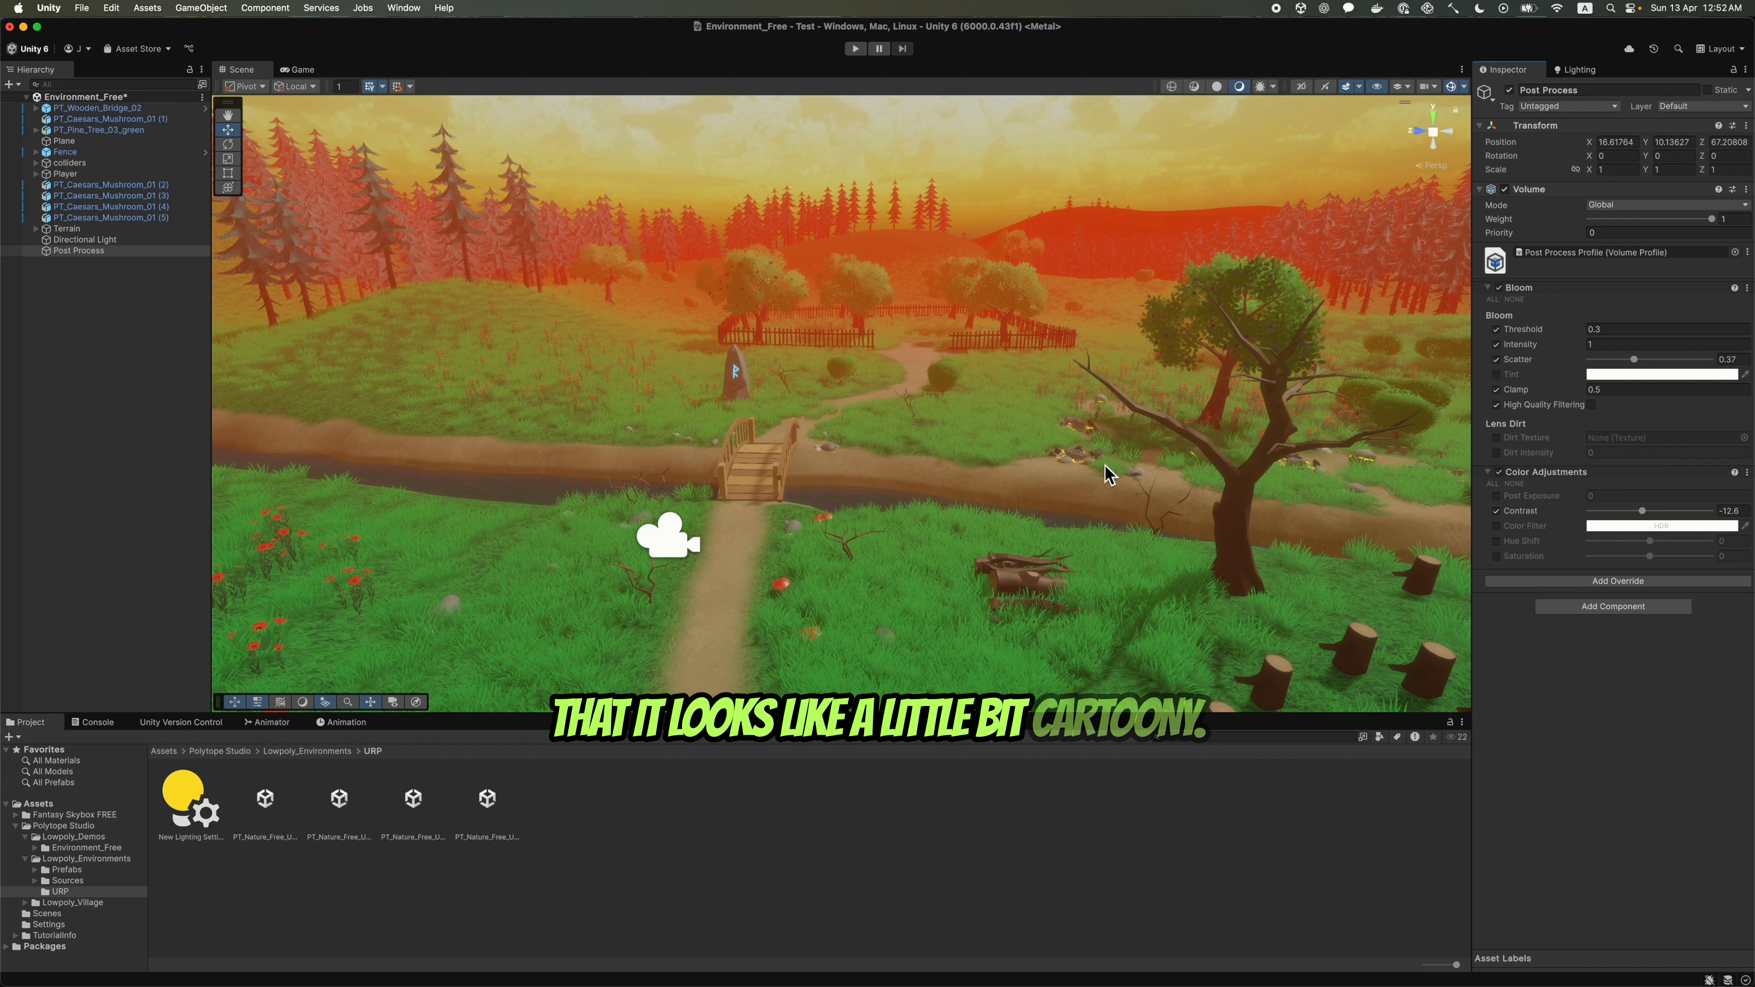
- Add a Vignette override to the Post Process volume profile
left_click(1590, 581)
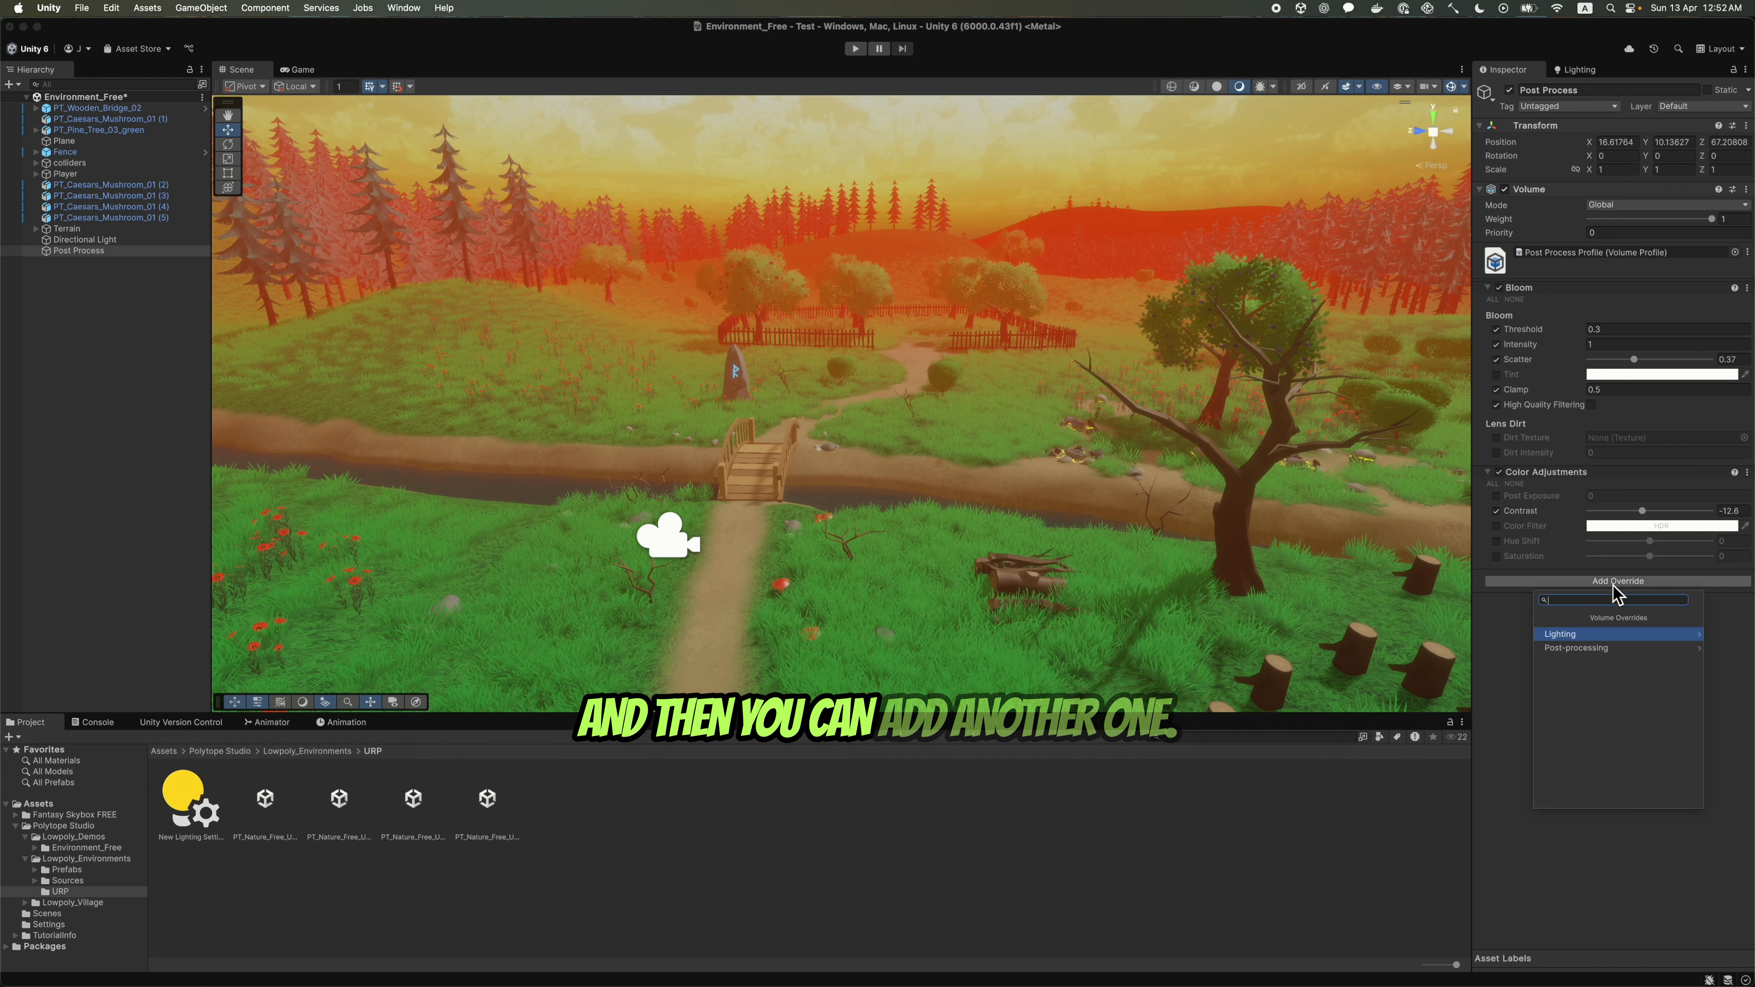
type("vignette")
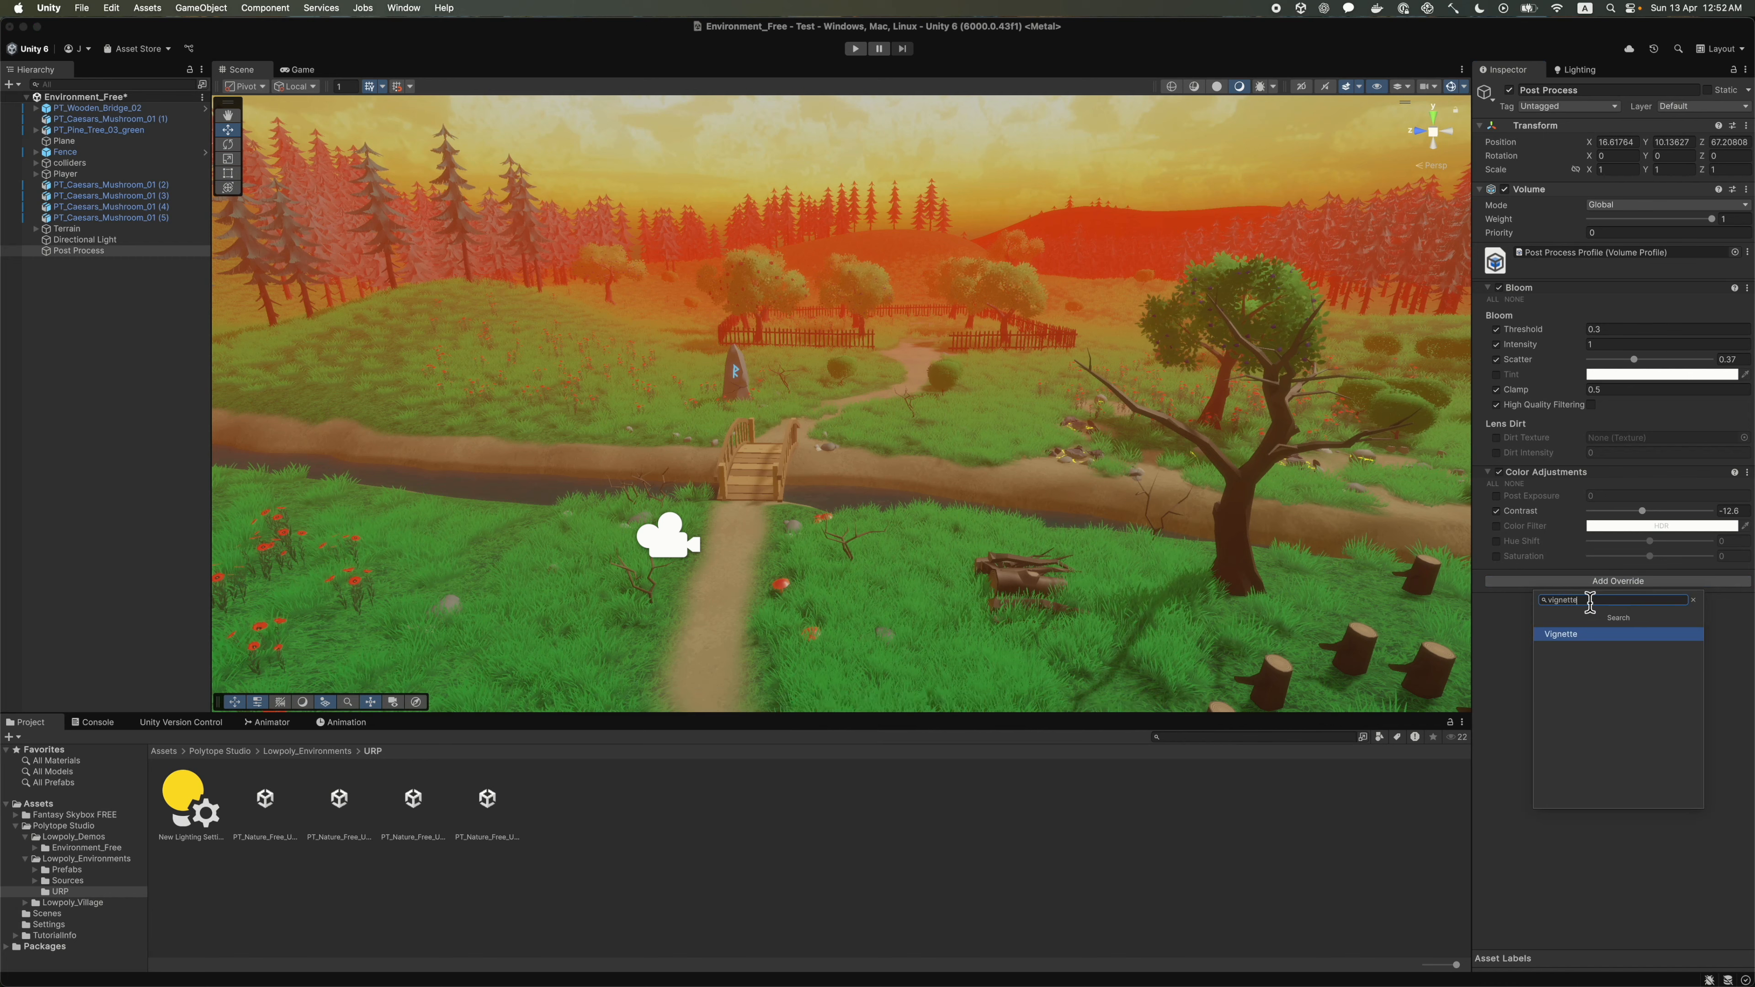
key("Return")
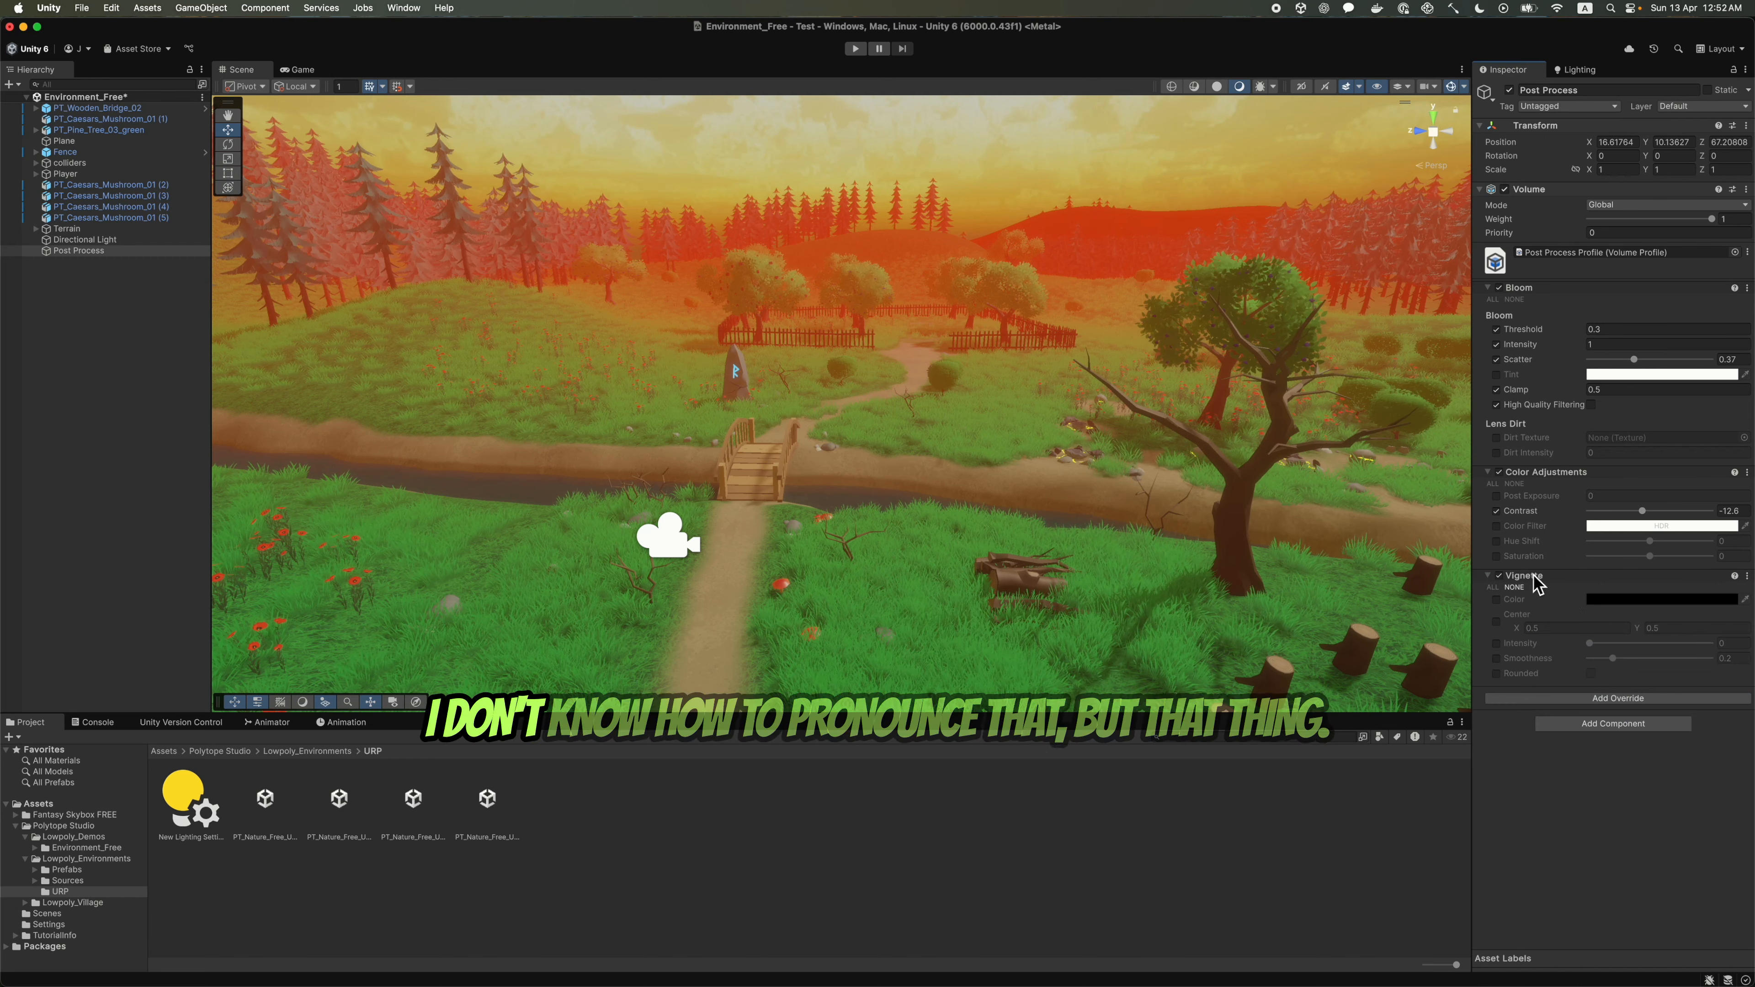
- Enable the vignette's Color, Intensity and Smoothness properties, setting intensity to 0.449 and smoothness to about 0.28
left_click(1496, 599)
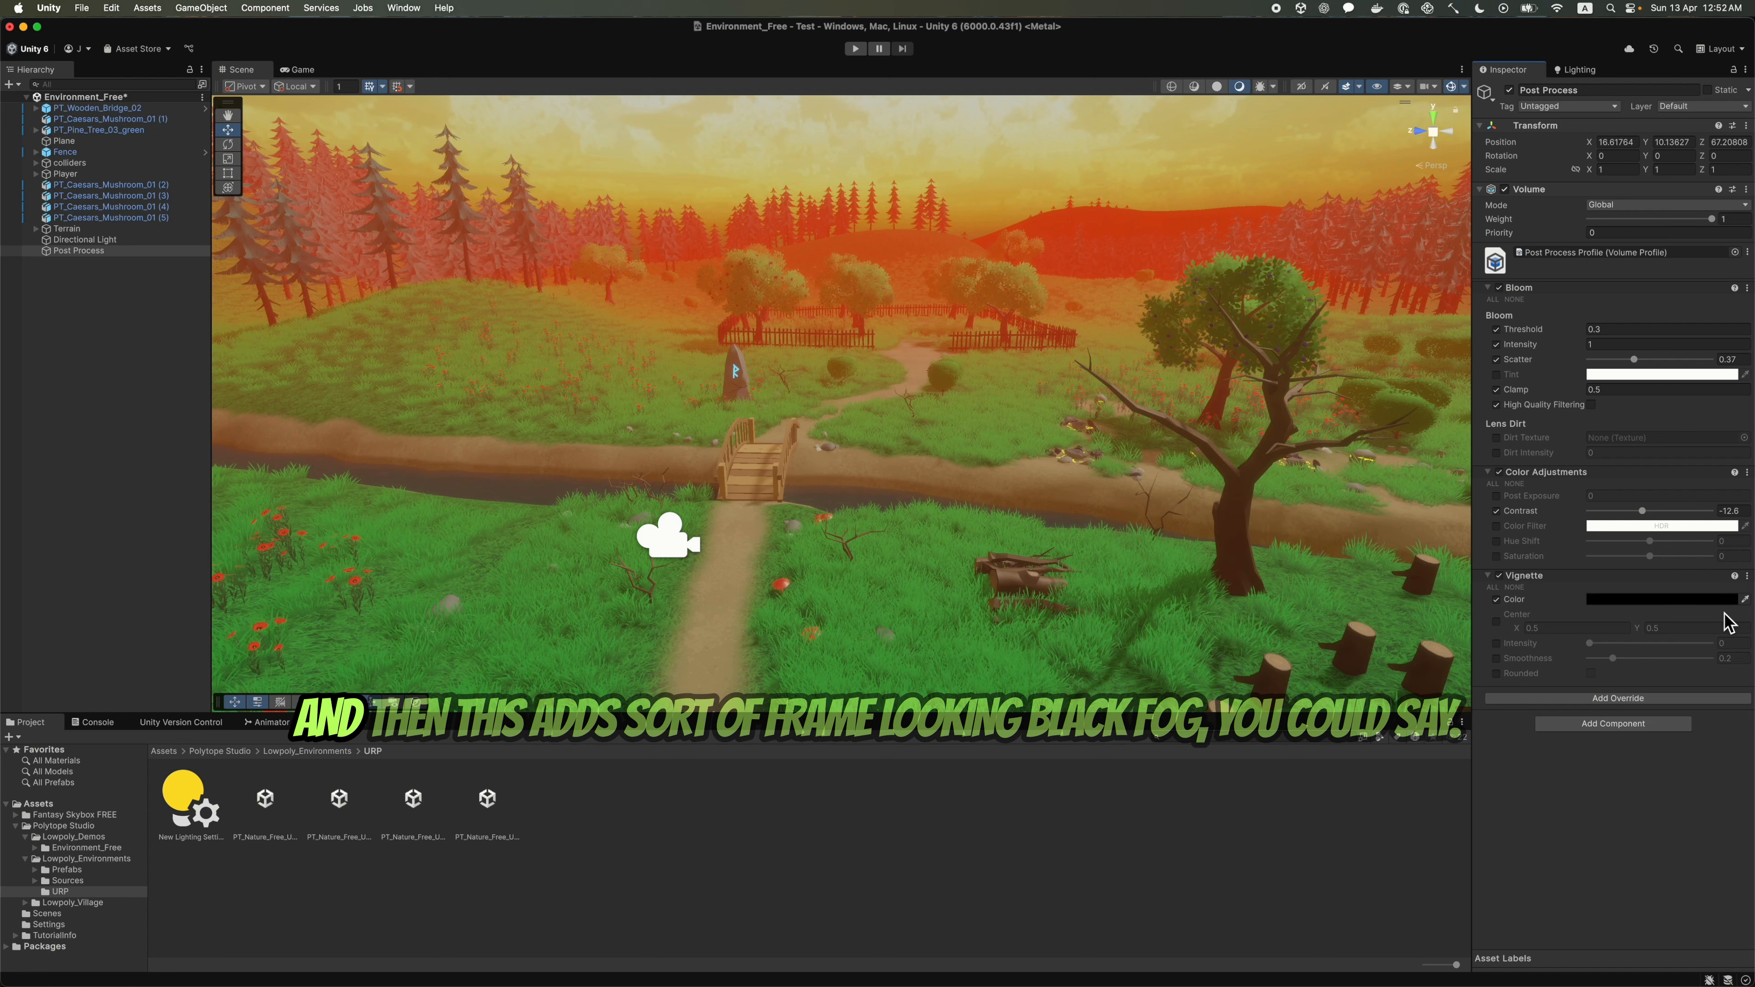
left_click(1496, 643)
left_click(1496, 658)
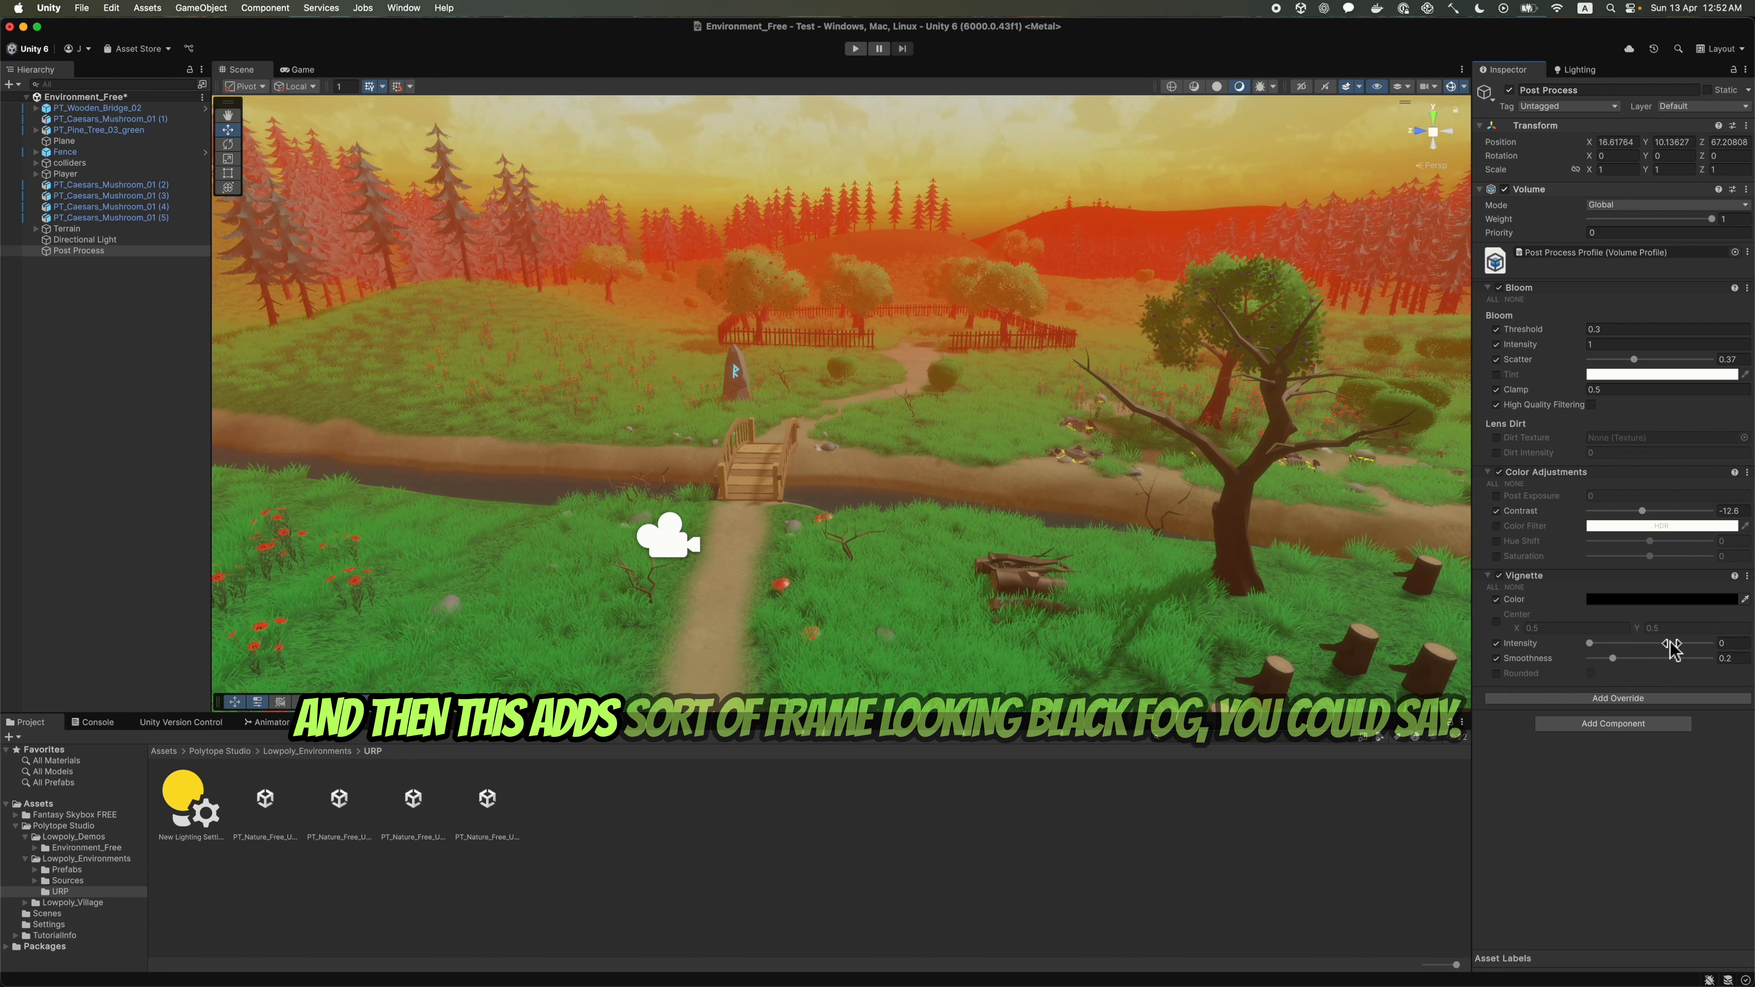
left_click_drag(1590, 643, 1651, 645)
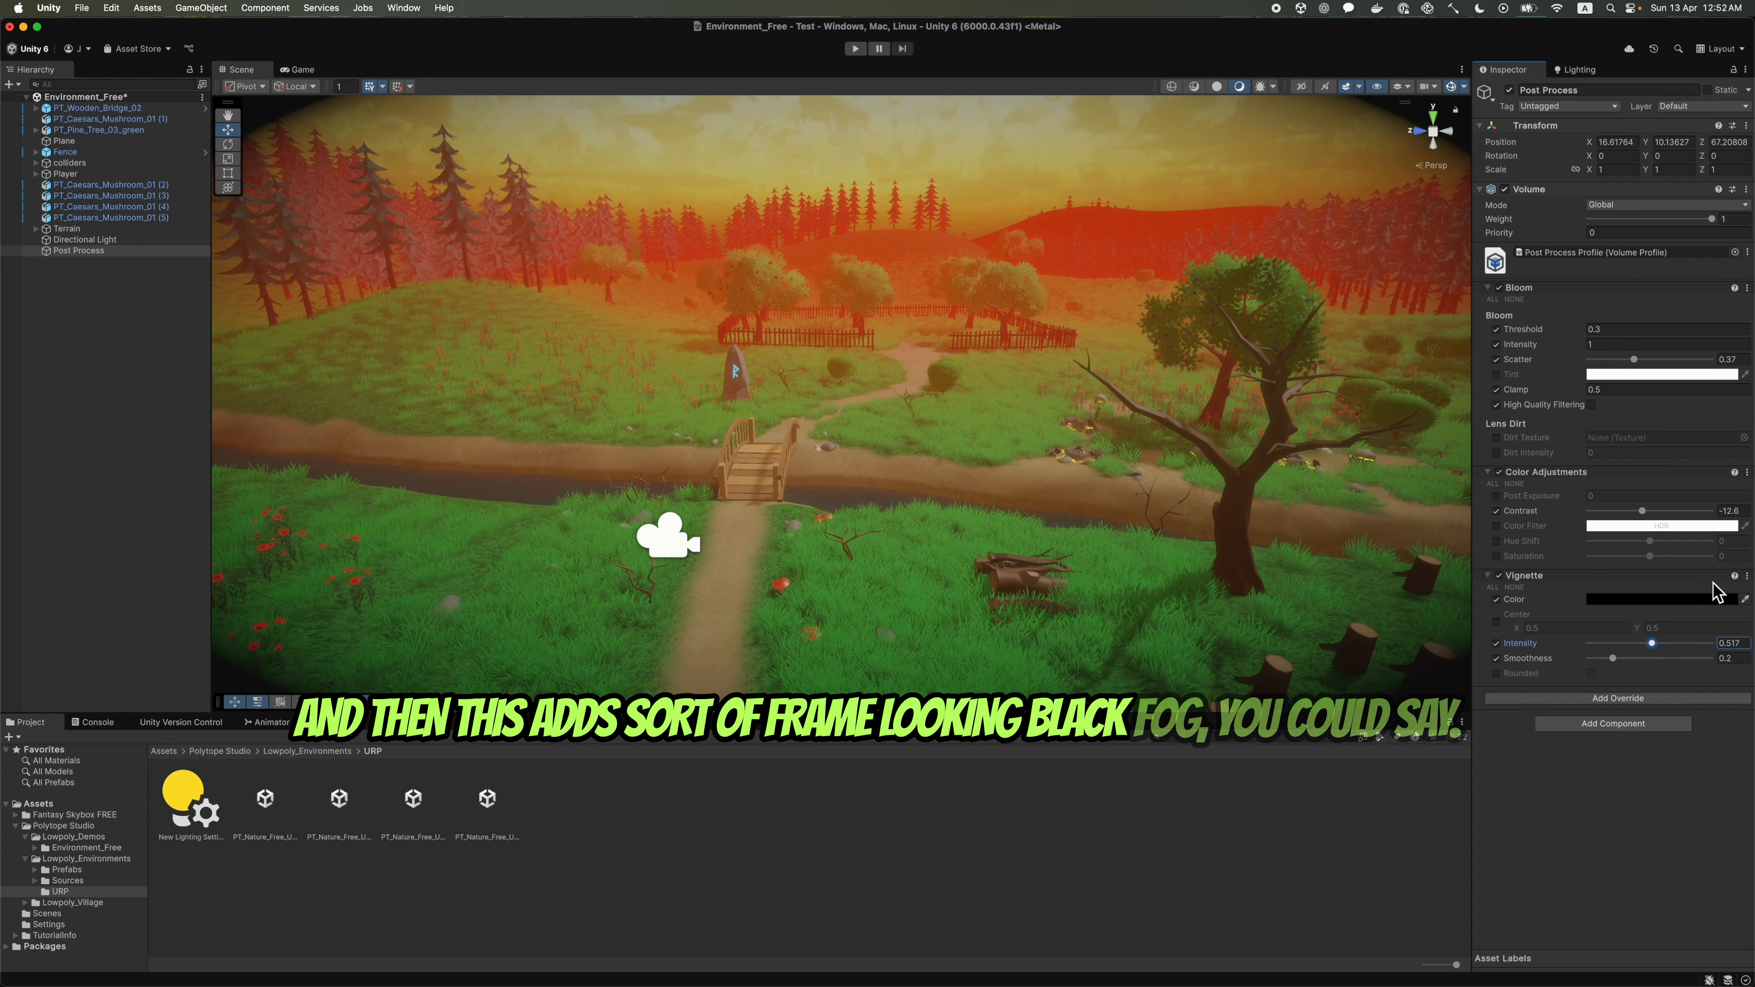
mouse_move(1658, 643)
left_mouse_down()
mouse_move(1630, 664)
mouse_move(1644, 644)
left_mouse_up()
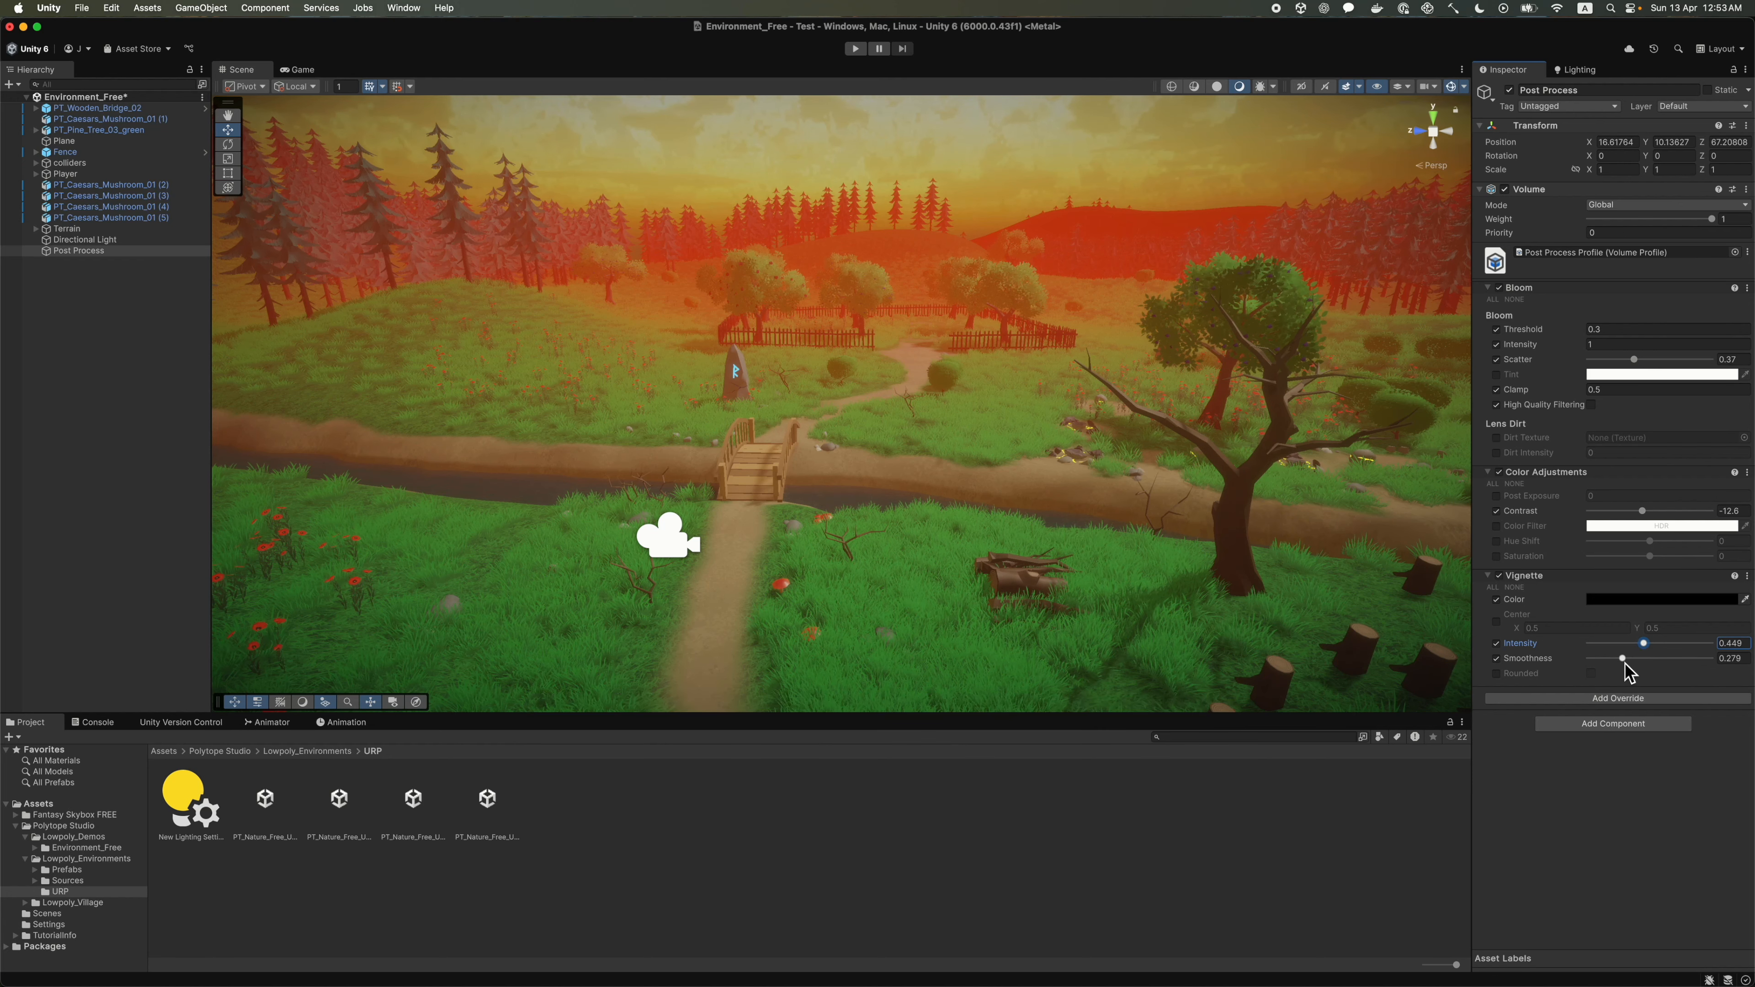
left_click_drag(1625, 662, 1629, 662)
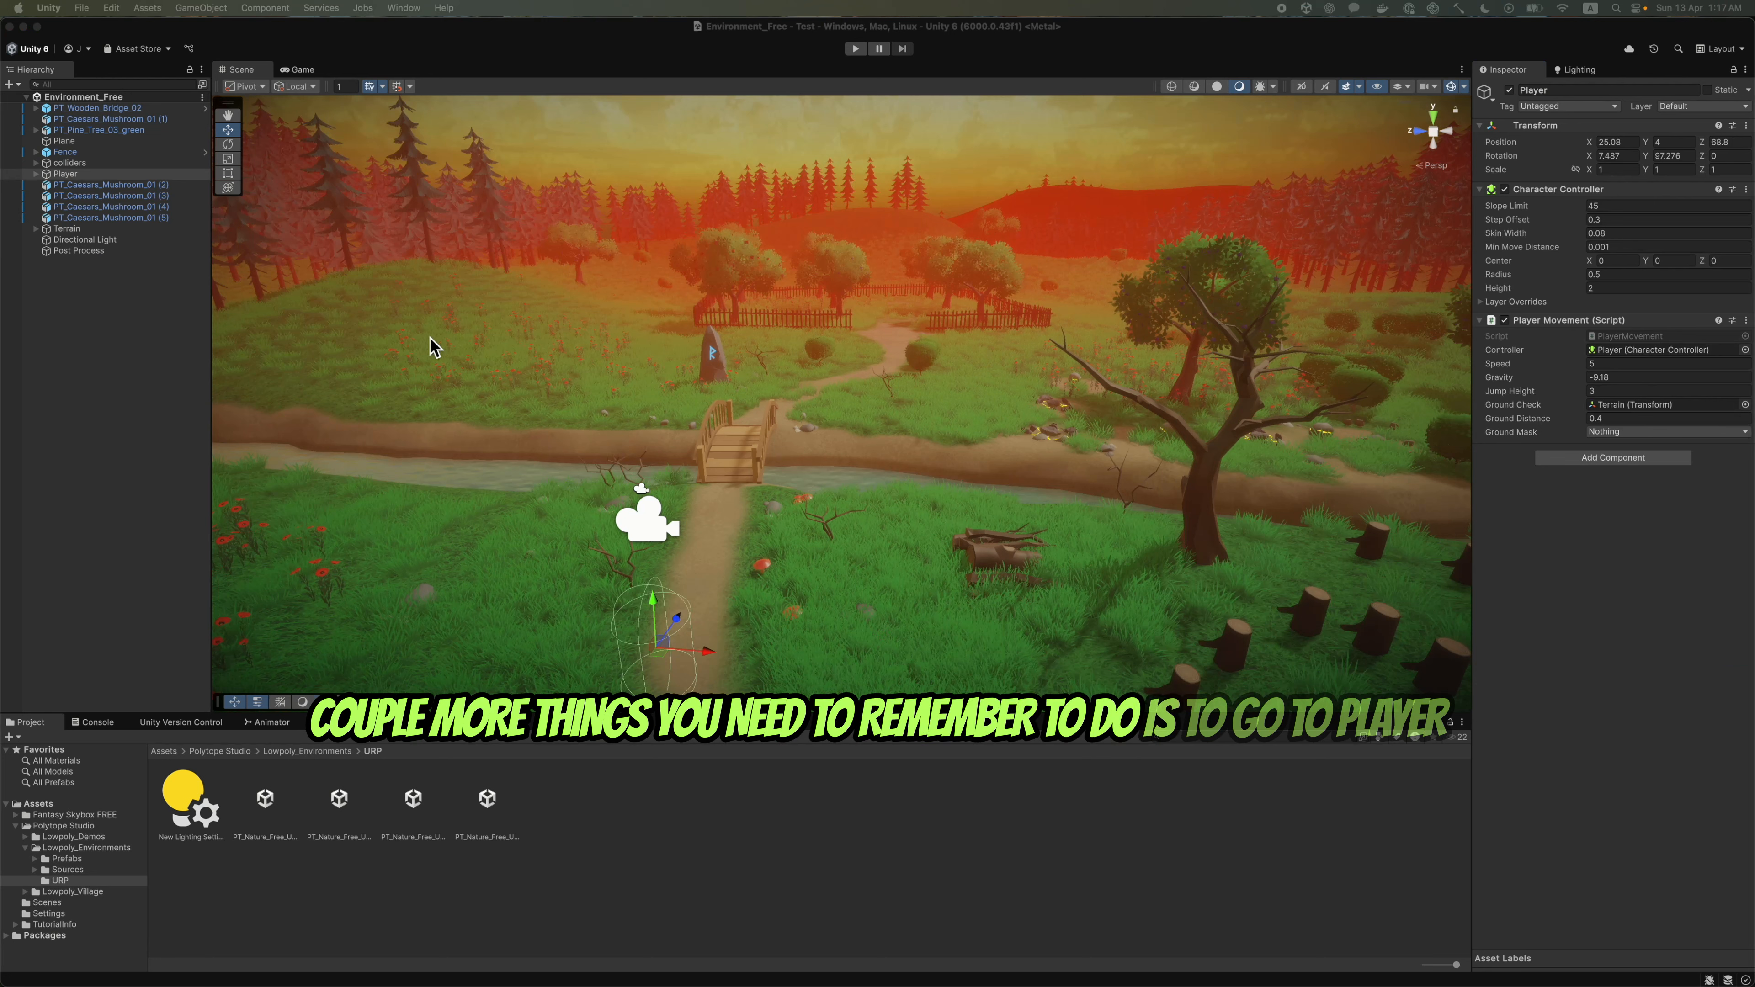
- Enable Post Processing on the Main Camera nested under the Player object
left_click(36, 174)
left_click(83, 184)
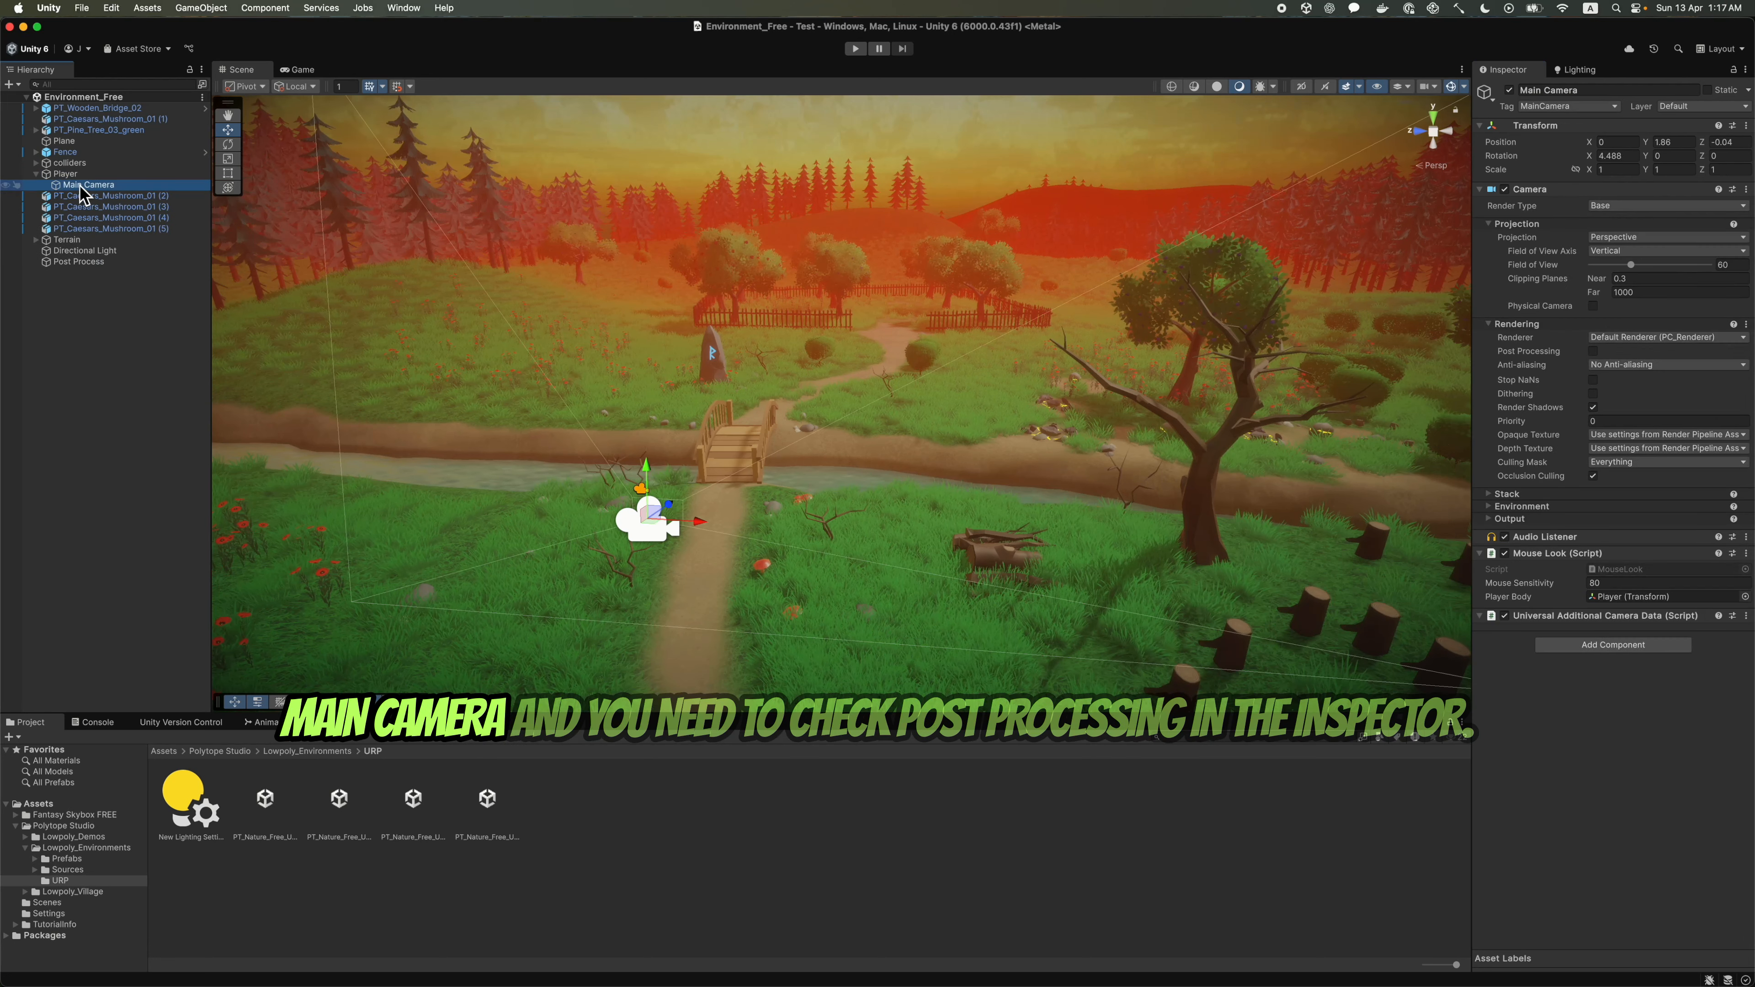
left_click(1593, 352)
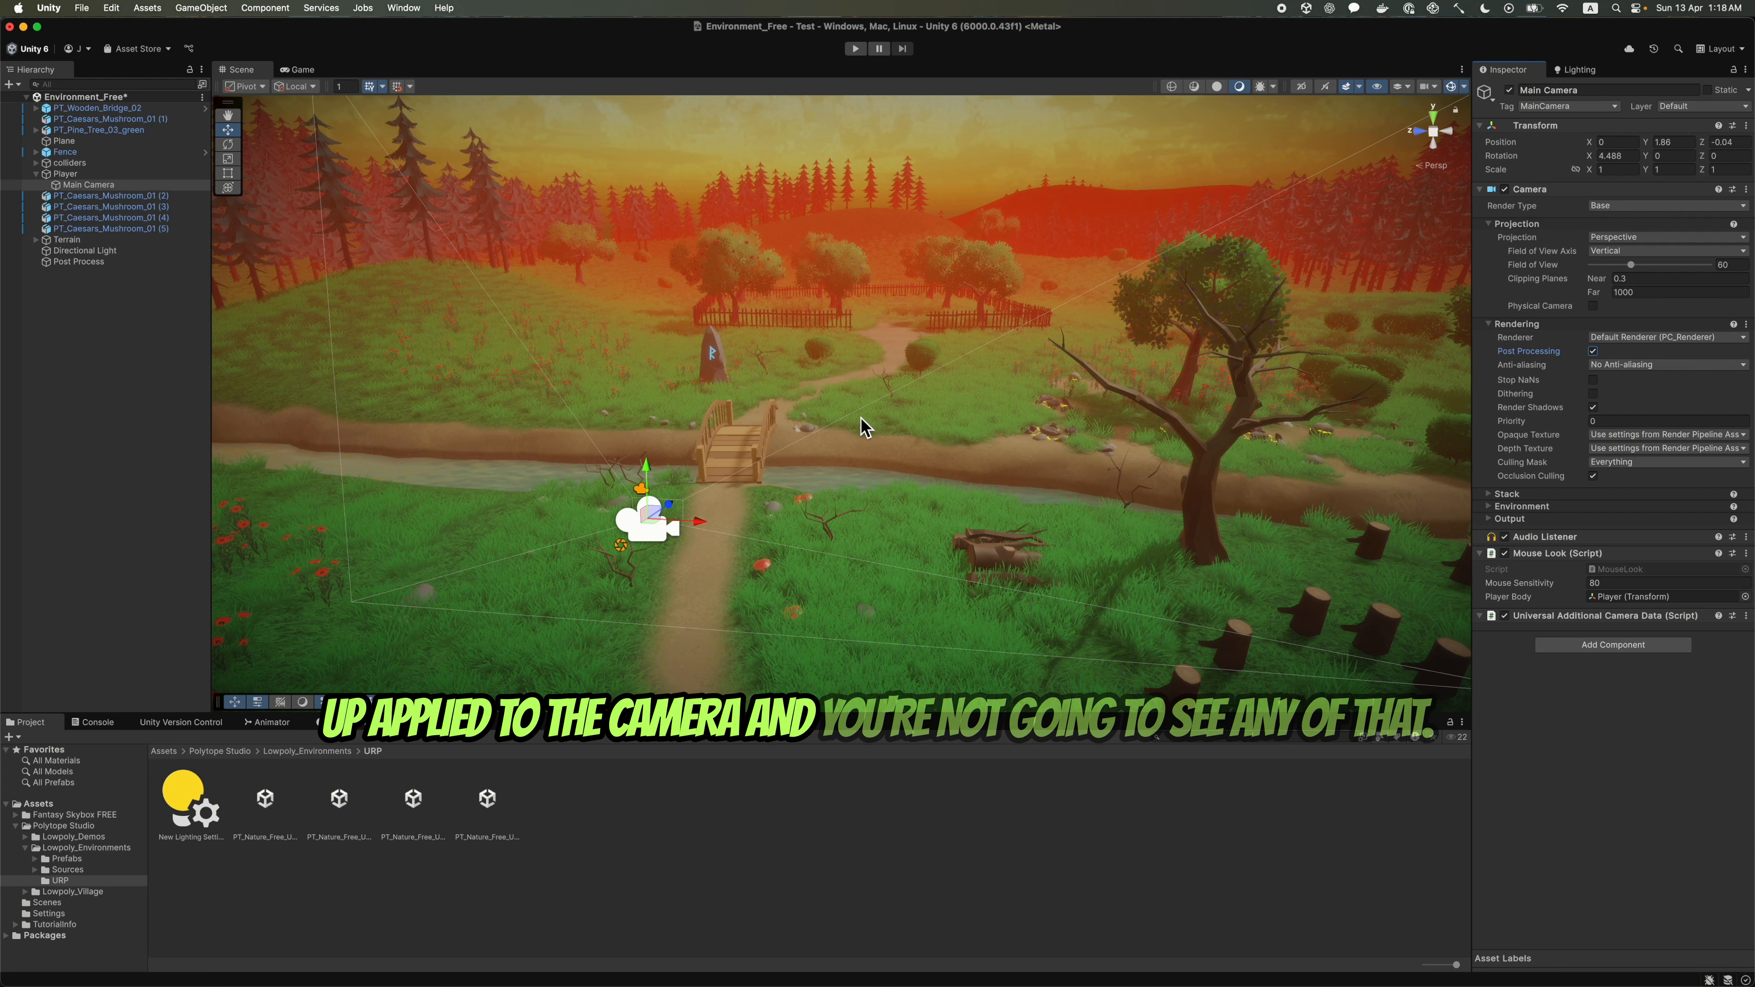
- Generate the scene's baked lighting with the current lighting settings and start Play mode
left_click(1576, 69)
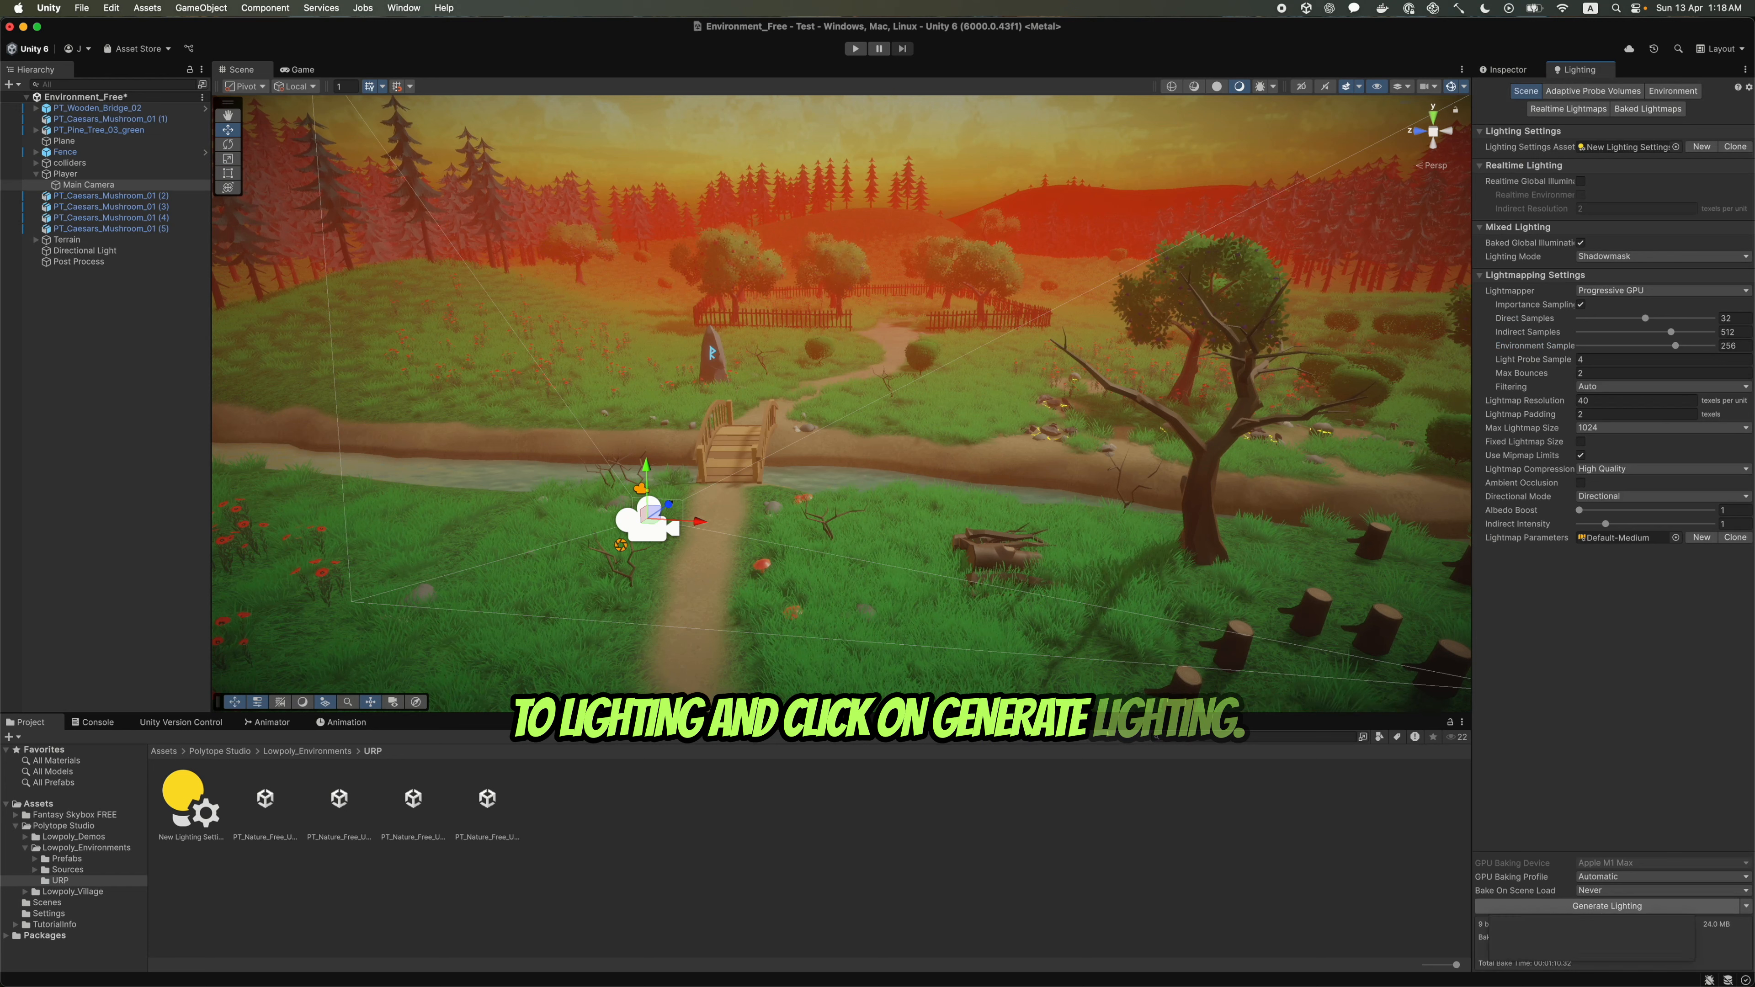
left_click(1607, 906)
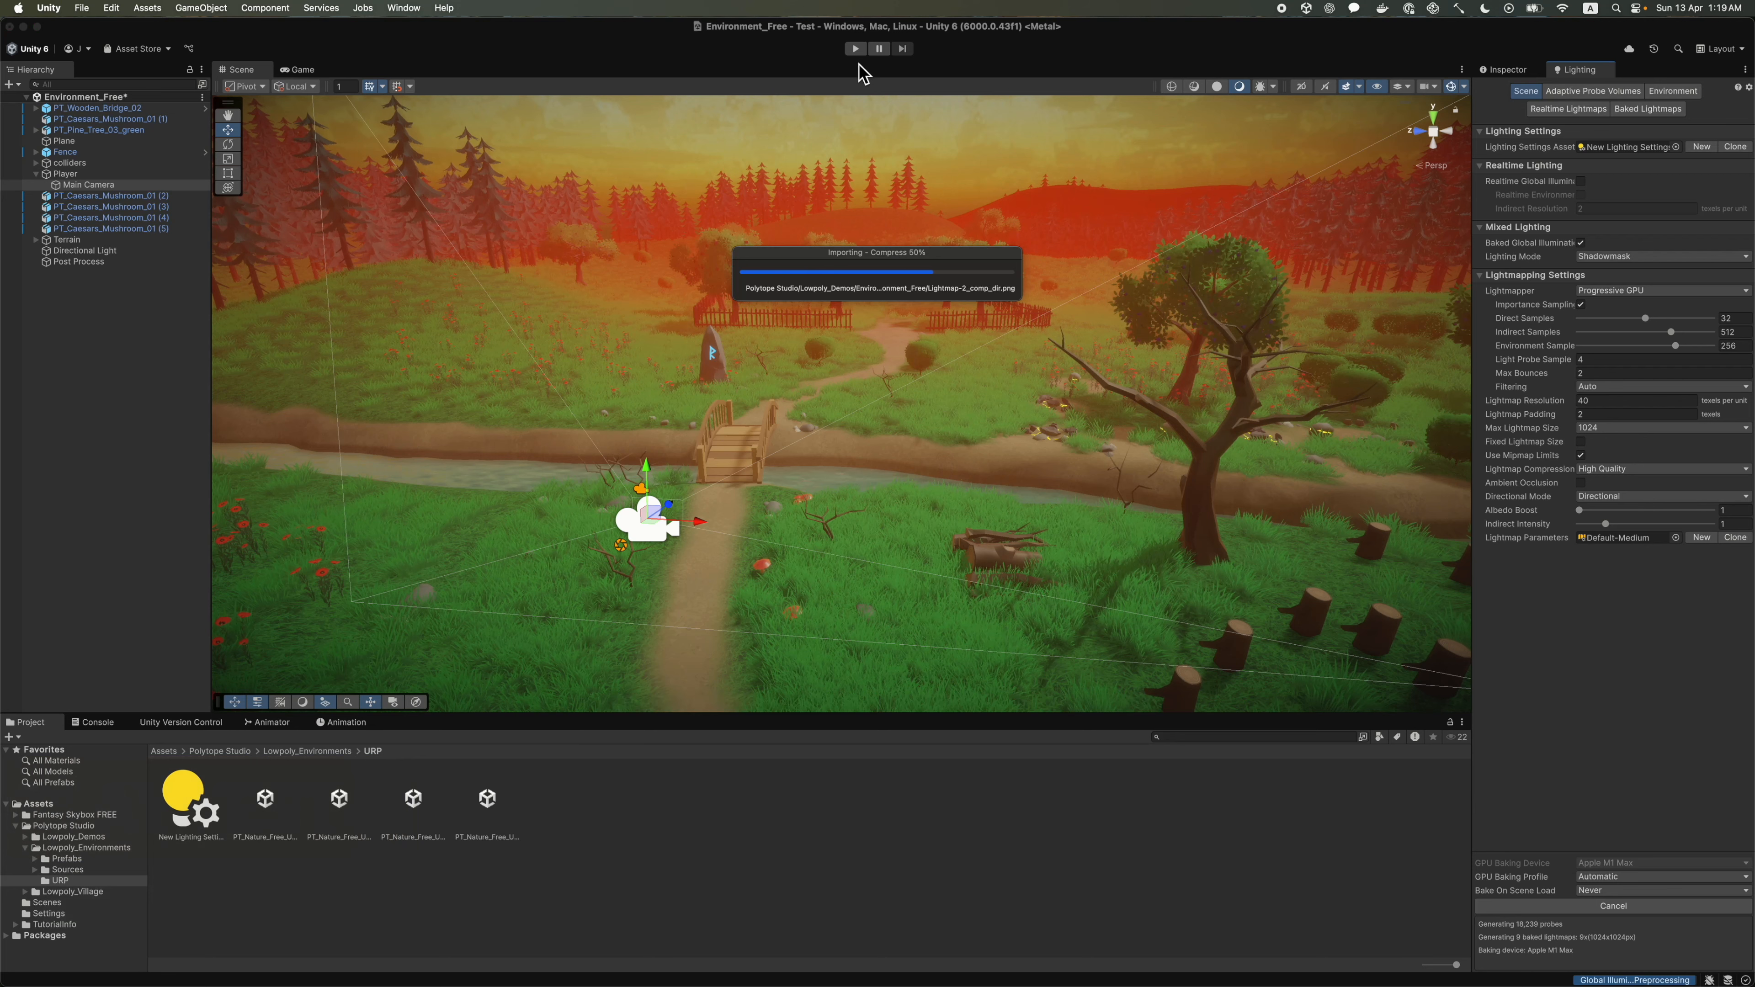
left_click(856, 49)
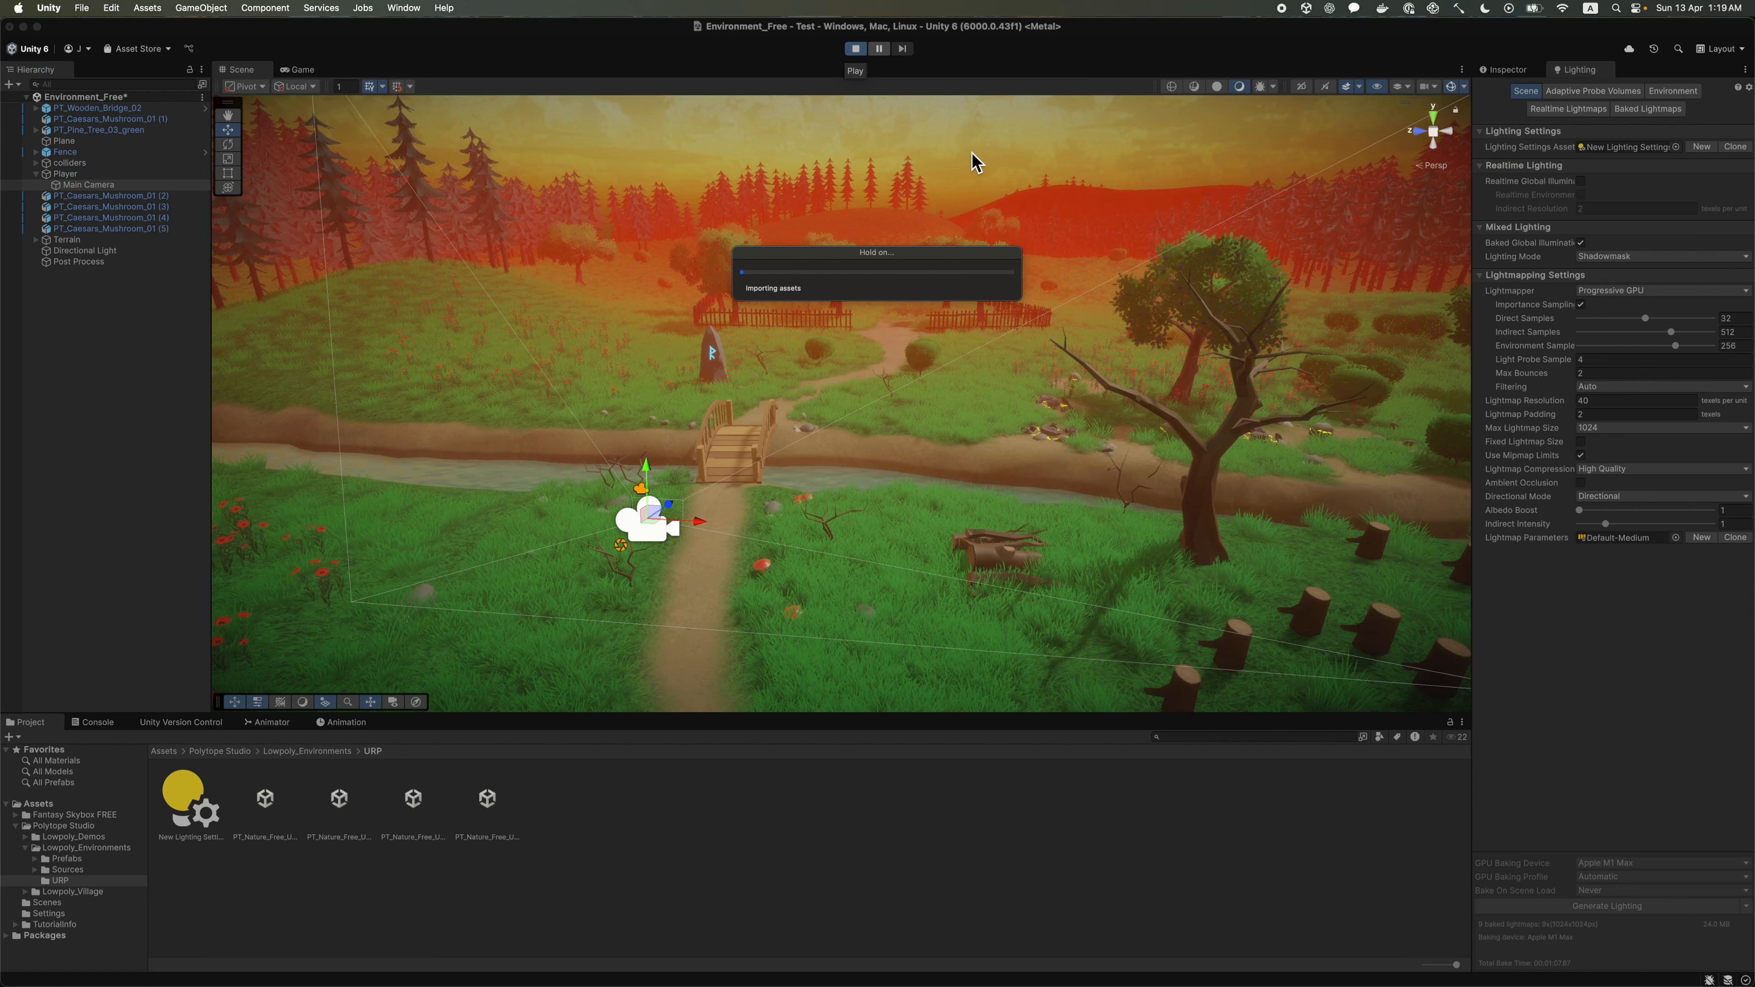